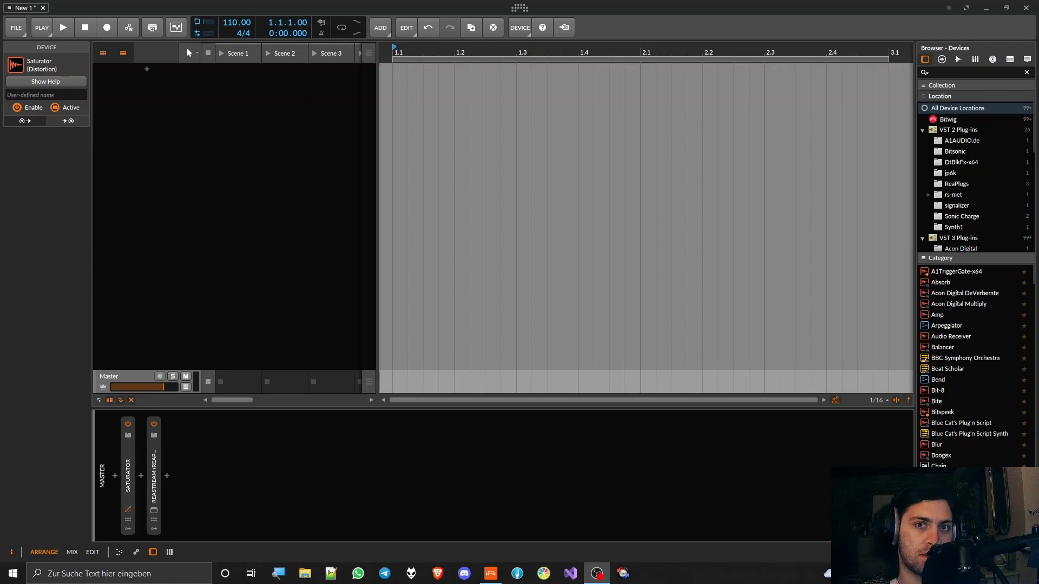
Step: Browse to the Basedrum sample folder and load the BTMKICK# sample into a Sampler on a new instrument track
{"action": "left_click", "coordinate": [1026, 63]}
{"action": "left_click", "coordinate": [1026, 61]}
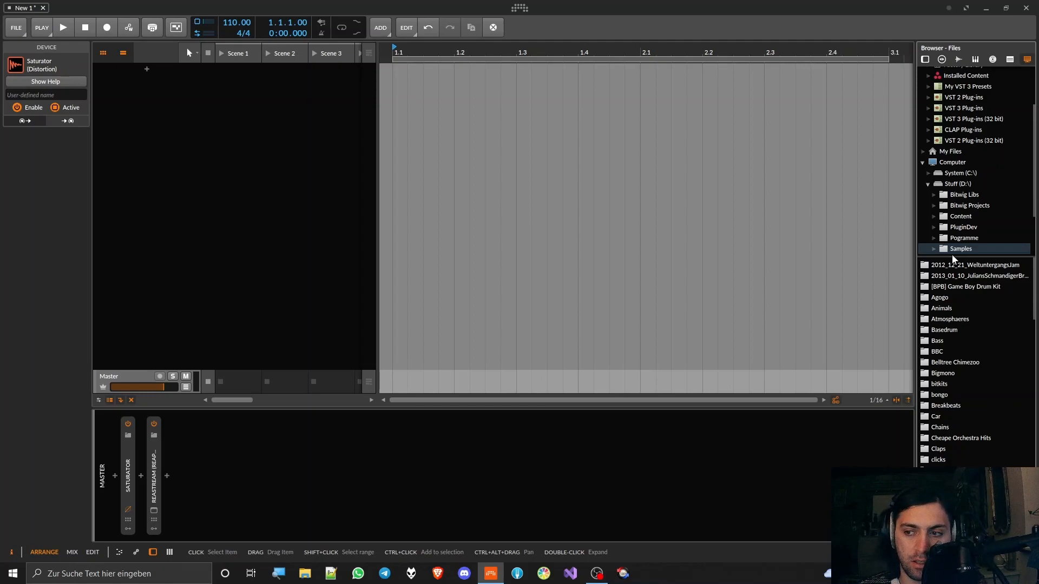
{"action": "double_click", "coordinate": [952, 330]}
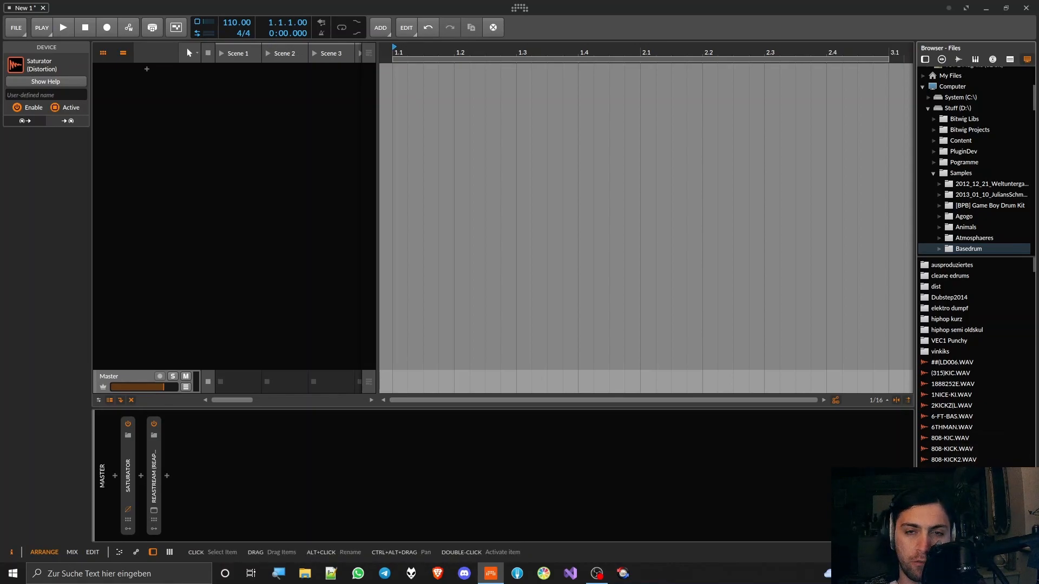
{"action": "scroll", "coordinate": [952, 487], "scroll_direction": "down", "scroll_amount": 10}
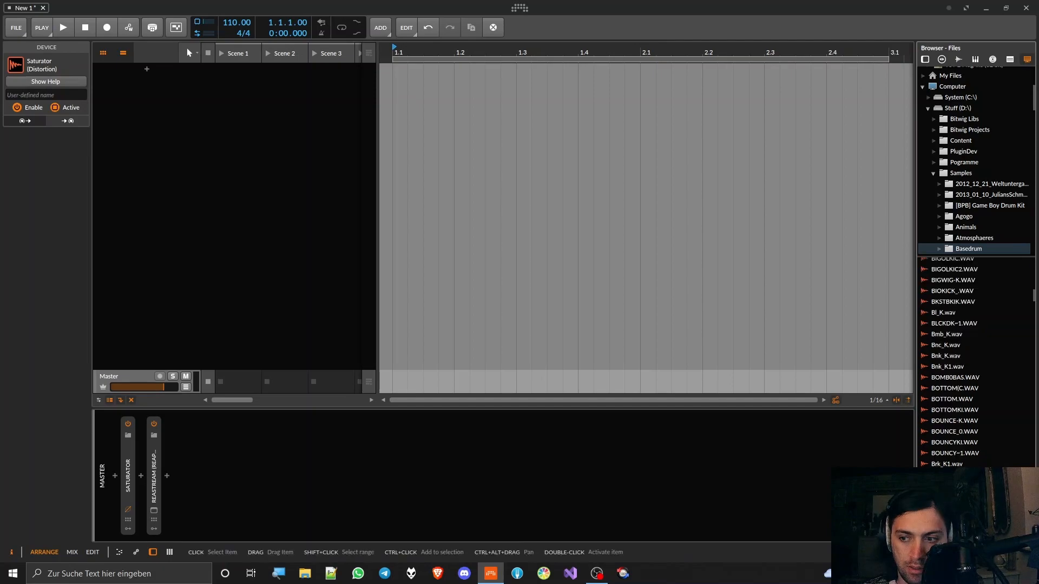
{"action": "left_click_drag", "start_coordinate": [949, 496], "coordinate": [149, 162]}
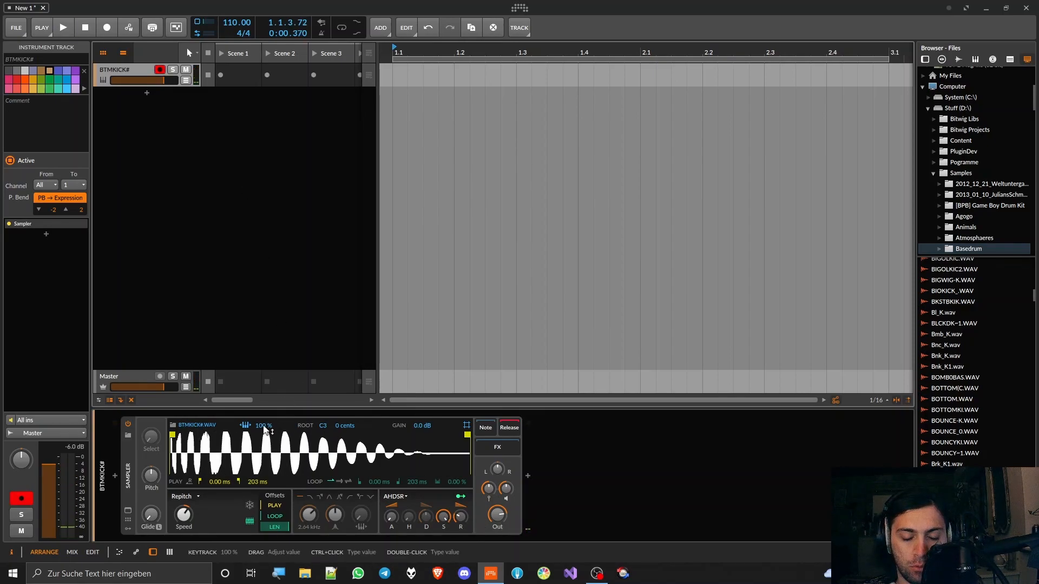
Step: Set the Sampler's keytrack to 0 % and lower the sustain of its AHDSR envelope
{"action": "left_click_drag", "start_coordinate": [265, 429], "coordinate": [265, 431]}
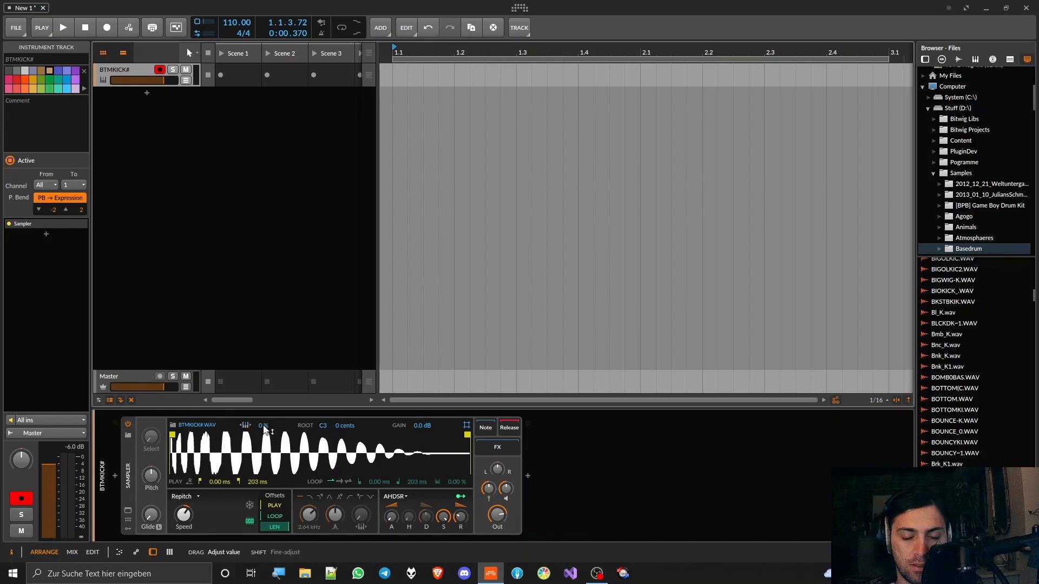
{"action": "left_click_drag", "start_coordinate": [444, 517], "coordinate": [409, 520]}
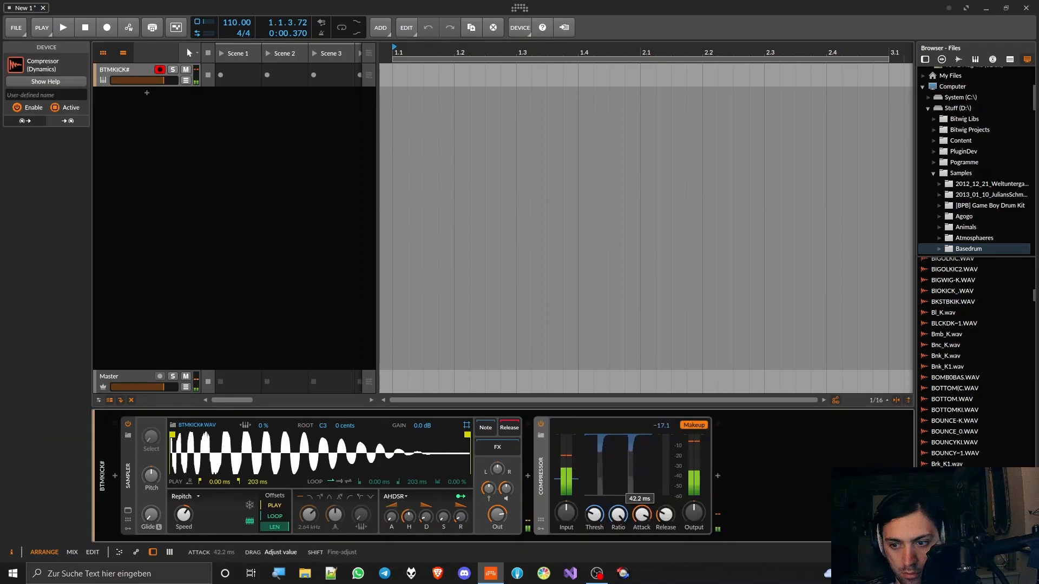
Step: Adjust the kick Compressor's release and the mix of the Chain around it, and collapse the Chain and Sampler devices
{"action": "left_click", "coordinate": [666, 514]}
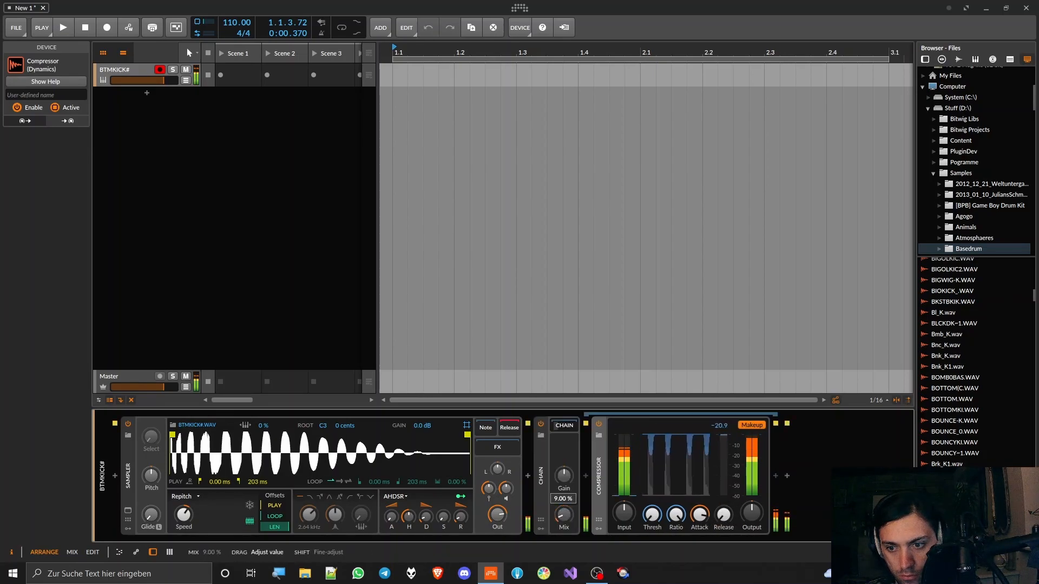
{"action": "left_click_drag", "start_coordinate": [564, 515], "coordinate": [564, 457]}
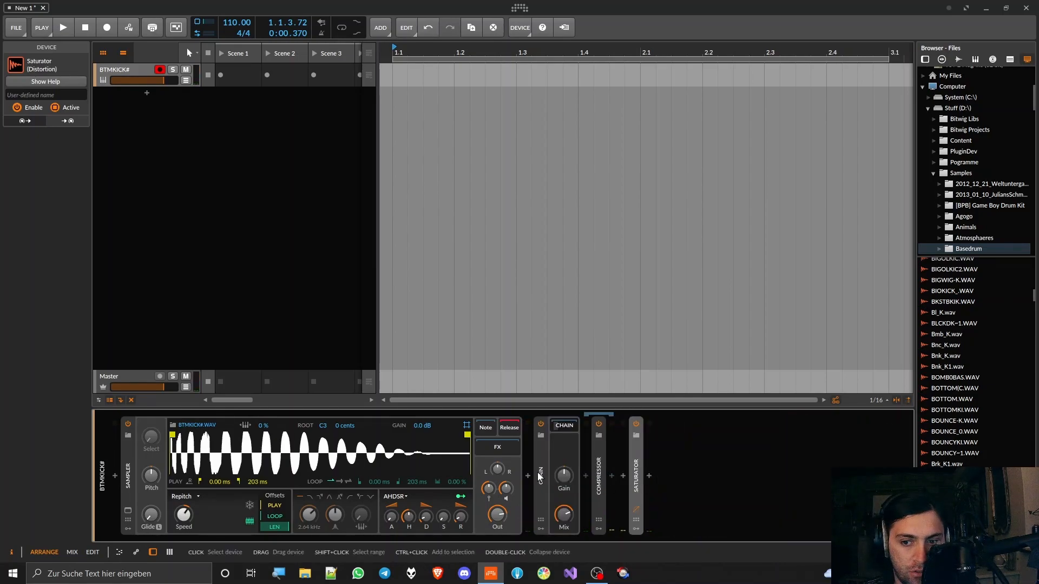
{"action": "double_click", "coordinate": [540, 477]}
{"action": "double_click", "coordinate": [127, 476]}
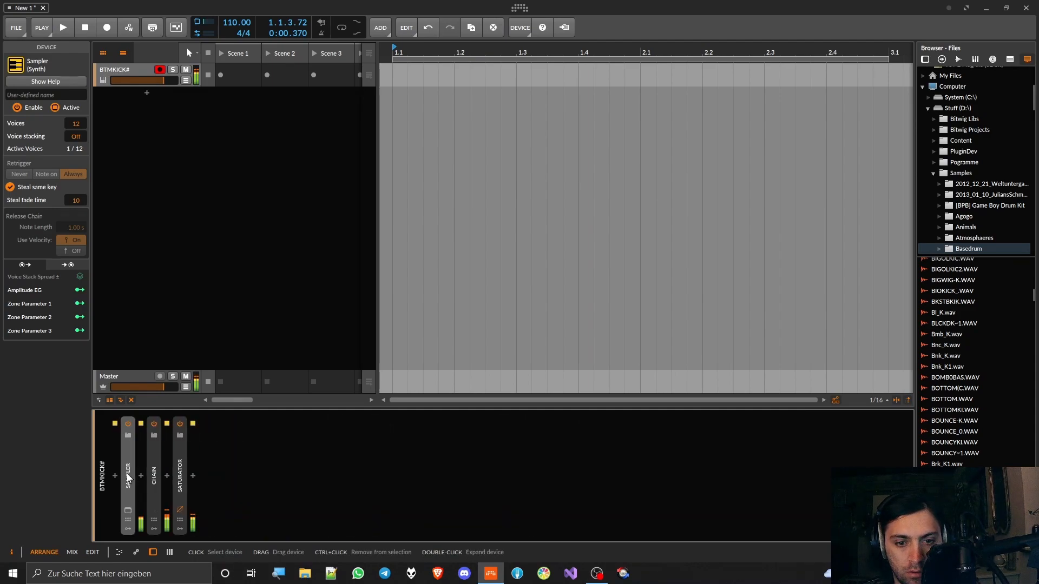
Step: Create a two-bar clip on the kick track with a rhythm of A#2 notes at a tempo of 142
{"action": "double_click", "coordinate": [421, 72]}
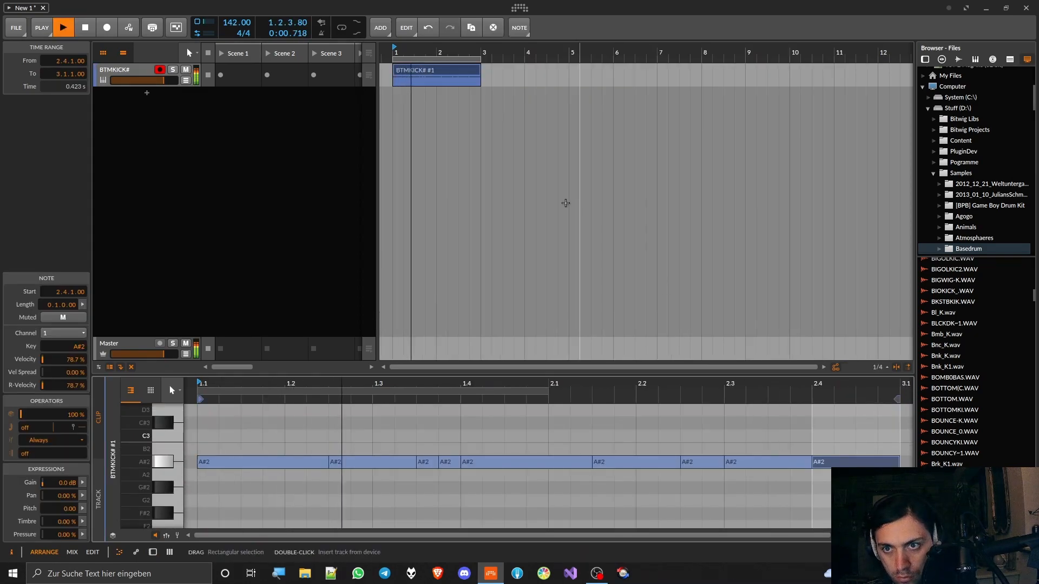
{"action": "double_click", "coordinate": [132, 76]}
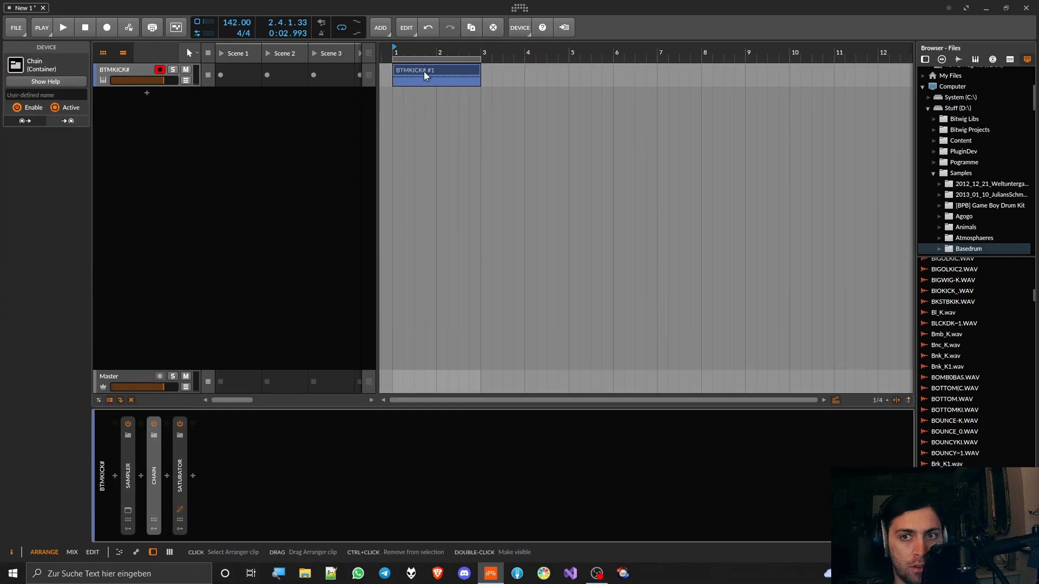
{"action": "double_click", "coordinate": [424, 72]}
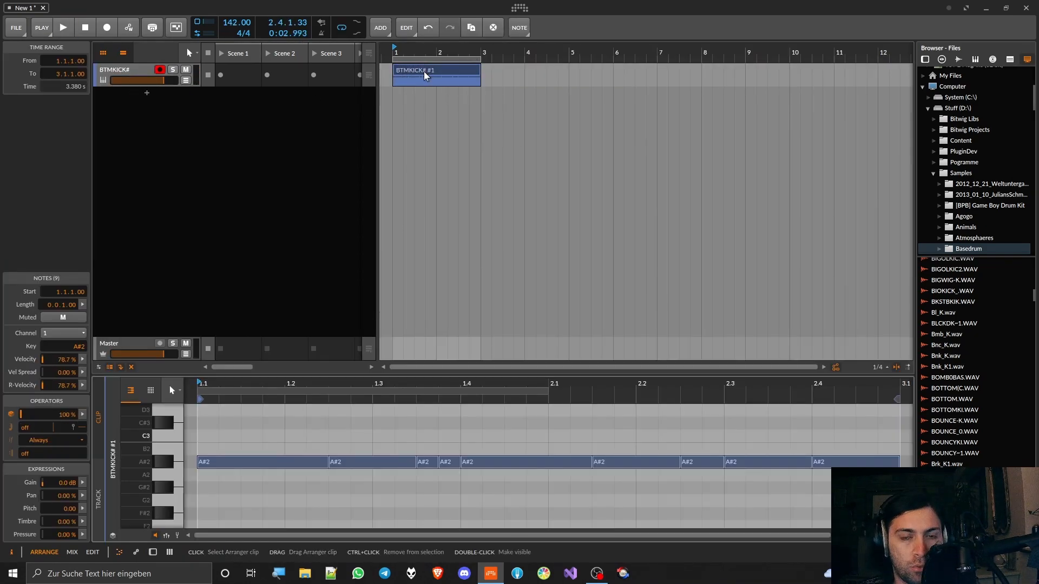
{"action": "double_click", "coordinate": [107, 71]}
Step: Insert an FX Layer after the Saturator in the kick track's device chain
{"action": "left_click", "coordinate": [192, 476]}
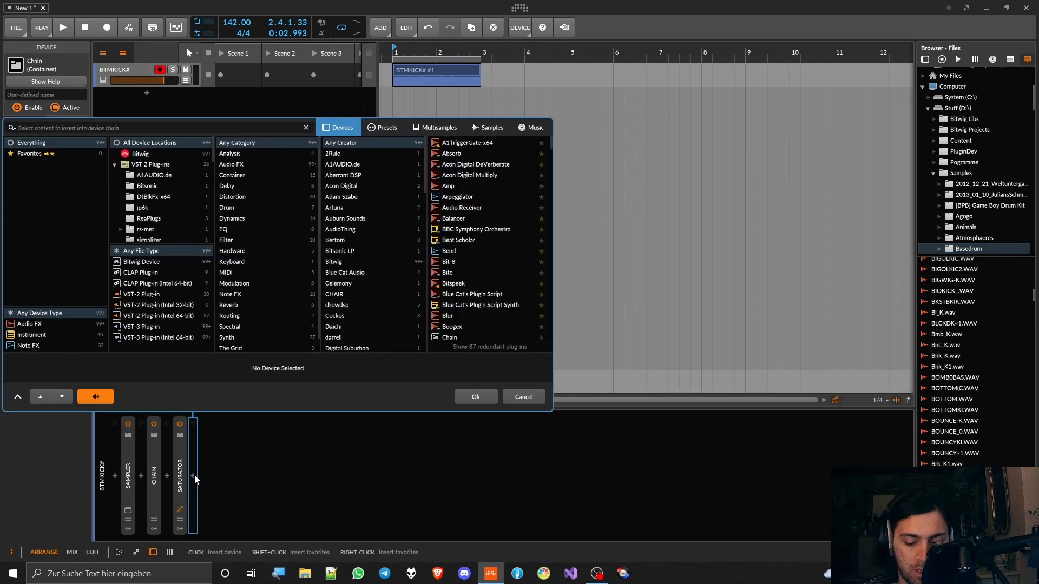
{"action": "type", "text": "layer"}
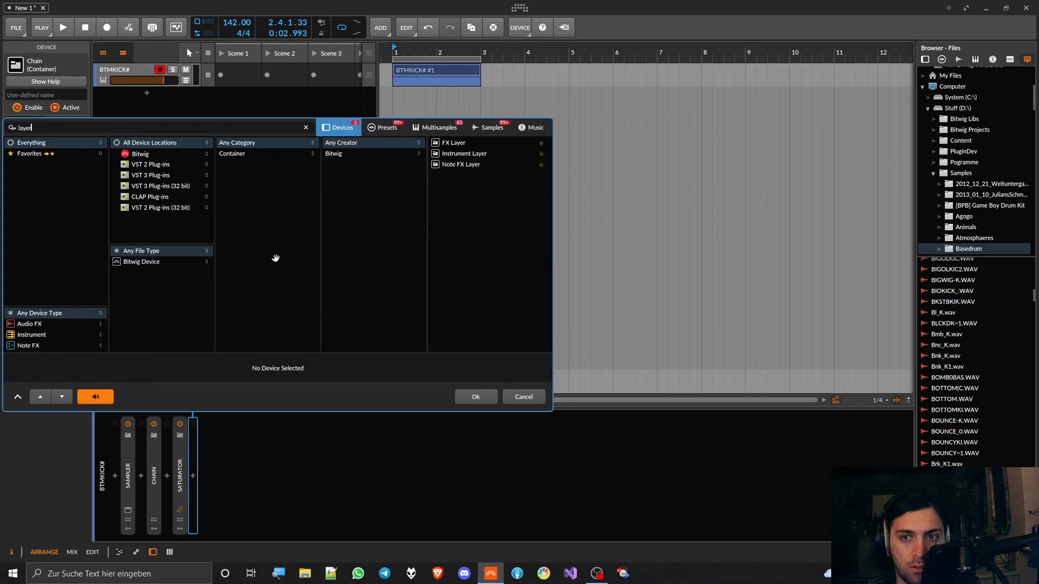
{"action": "double_click", "coordinate": [449, 143]}
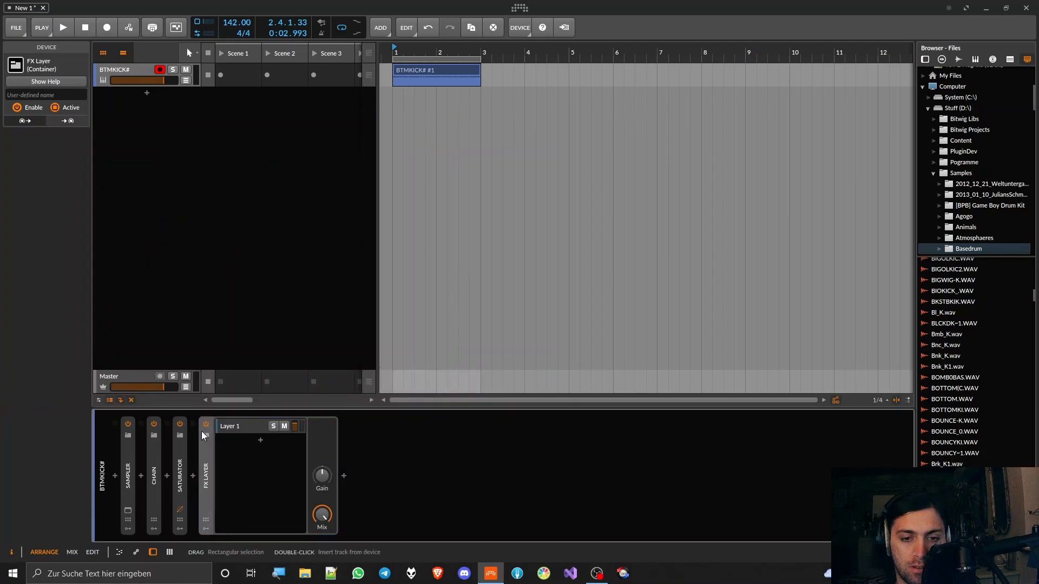
Step: Rename the FX Layer's first layer to Transient and add a second layer named Tonal
{"action": "left_click", "coordinate": [241, 427]}
{"action": "double_click", "coordinate": [239, 427]}
{"action": "type", "text": "T"}
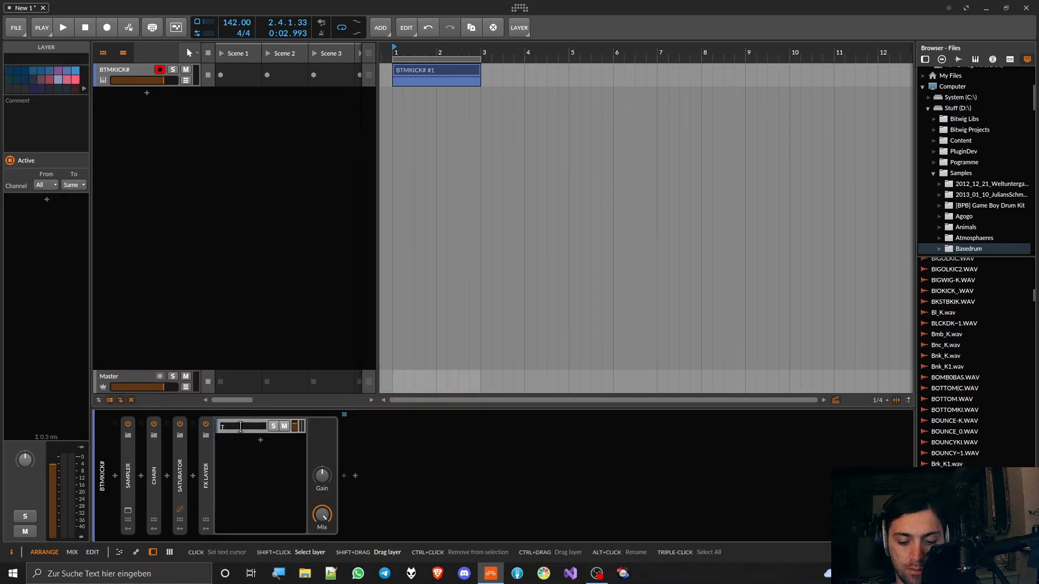
{"action": "type", "text": "ransient"}
{"action": "key", "text": "Return"}
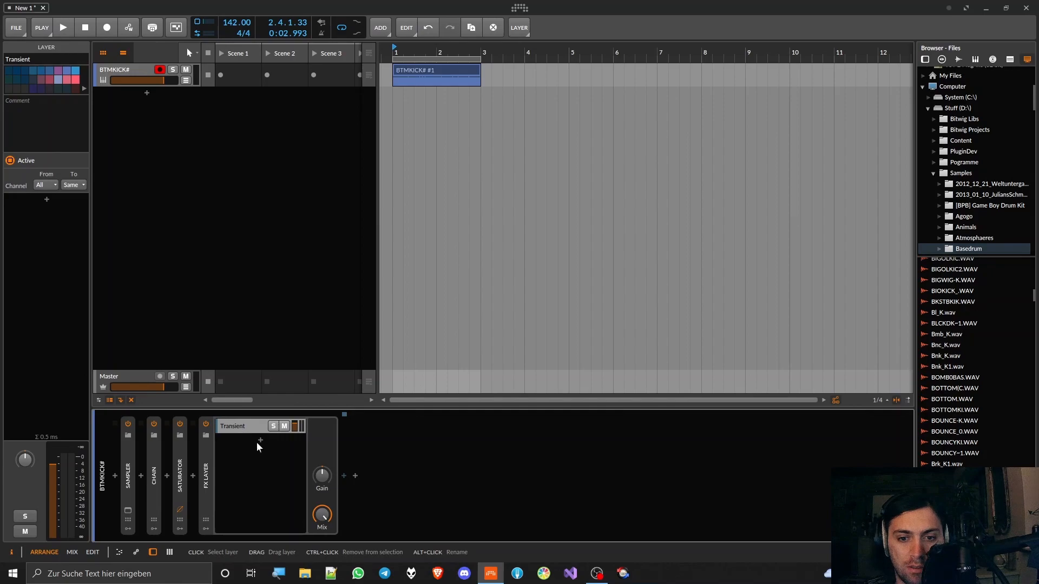
{"action": "left_click", "coordinate": [261, 439]}
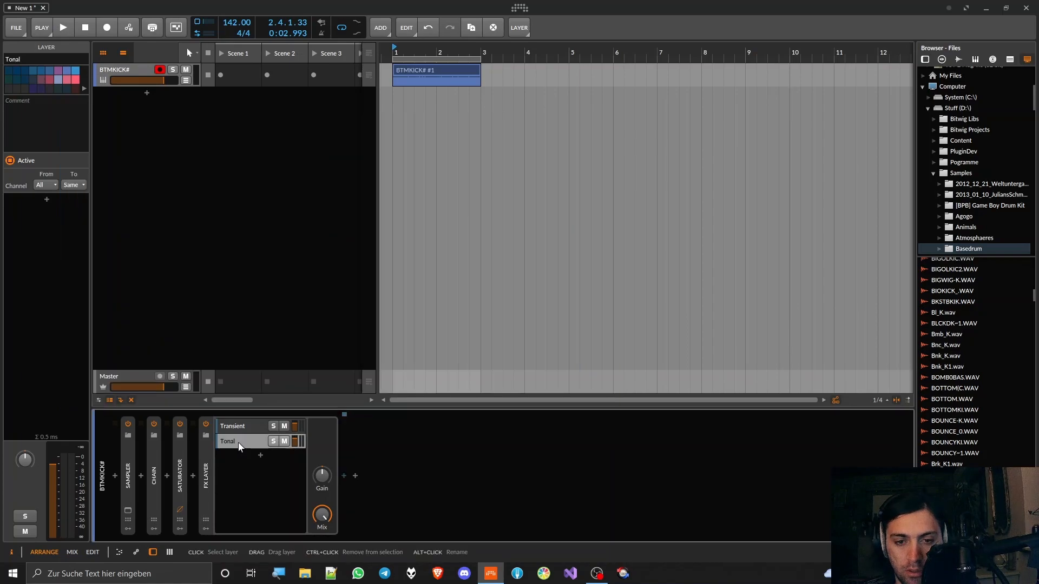
{"action": "left_click", "coordinate": [239, 425]}
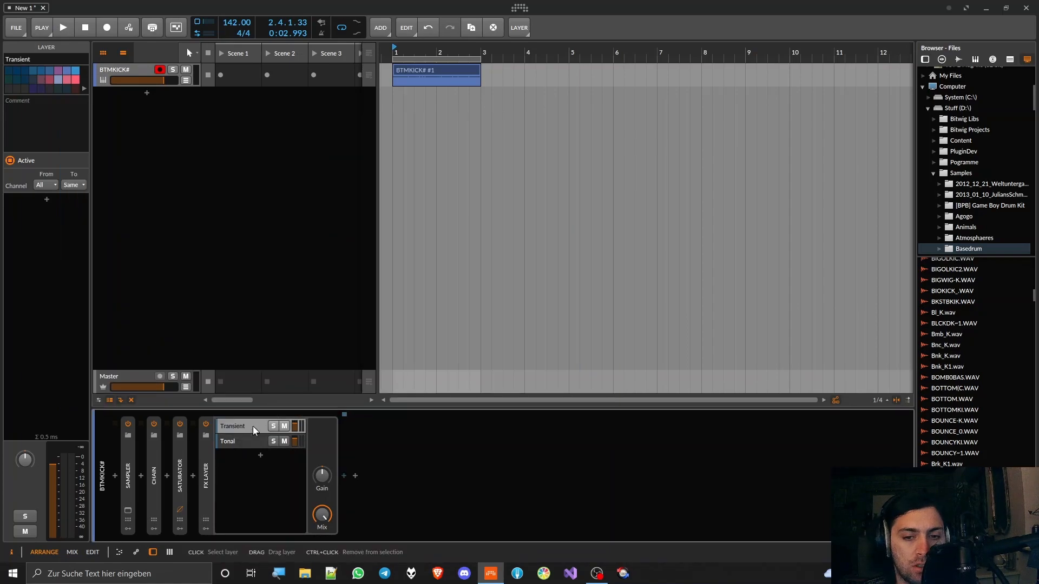
Step: Insert the Rift Filter Lite plug-in into the Tonal layer
{"action": "left_click", "coordinate": [343, 477]}
{"action": "type", "text": "rift"}
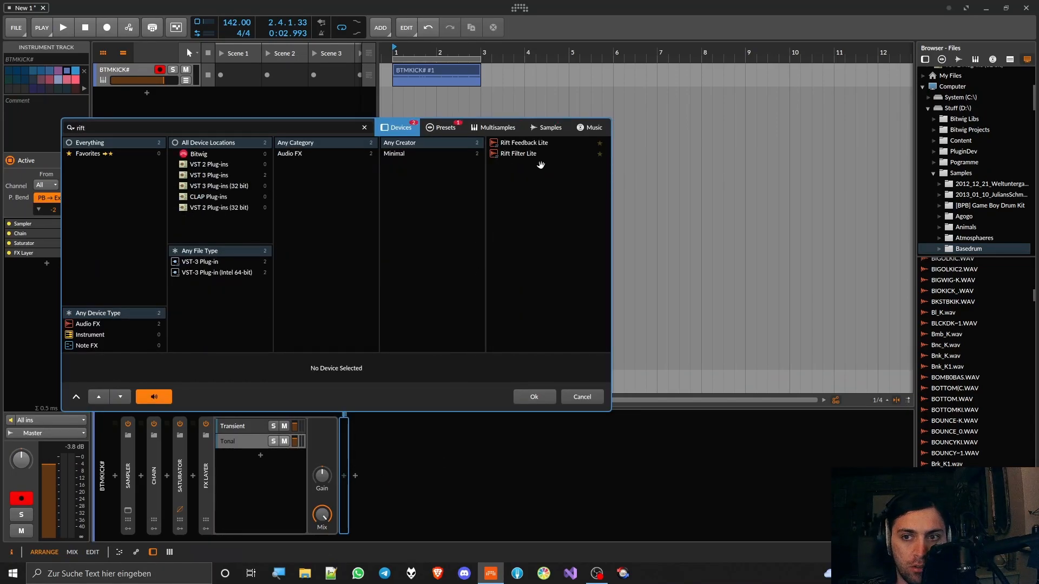
{"action": "double_click", "coordinate": [528, 154]}
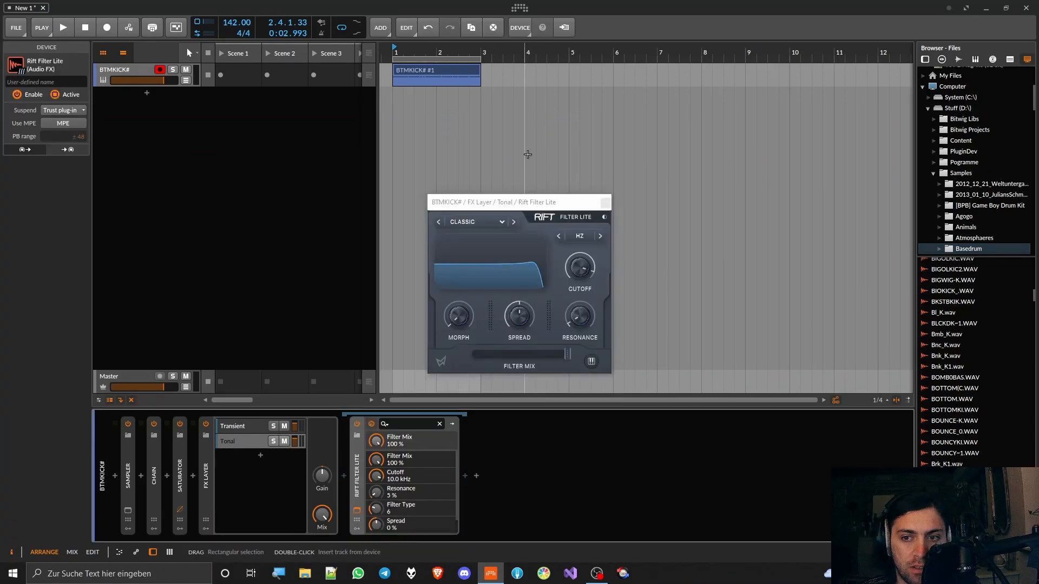
Step: Set Rift Filter Lite to Band Pass with MIDI cutoff mode, cutoff 0 and resonance 100 %
{"action": "left_click", "coordinate": [502, 222]}
{"action": "mouse_move", "coordinate": [504, 250]}
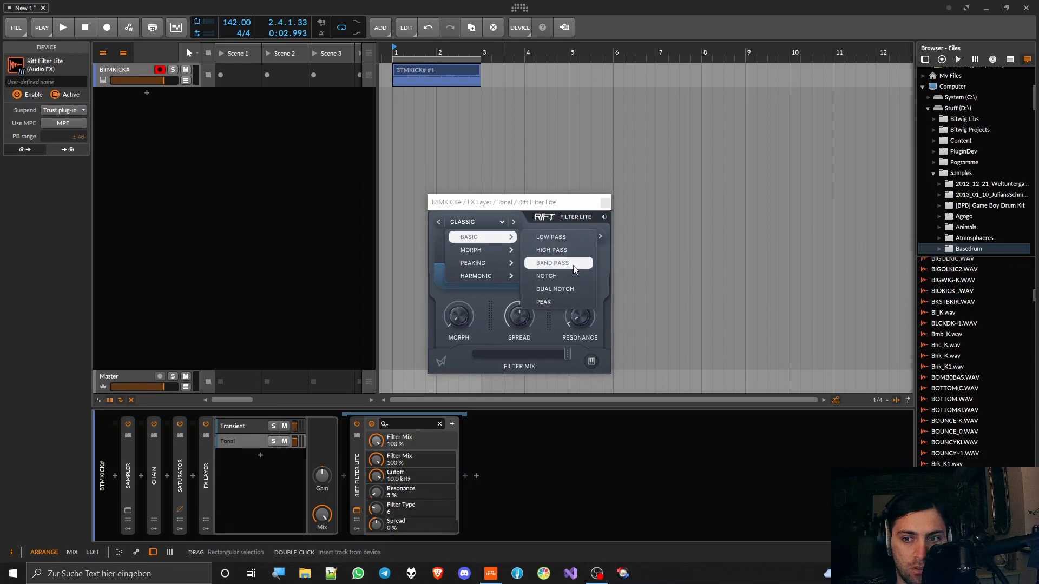
{"action": "left_click", "coordinate": [557, 265]}
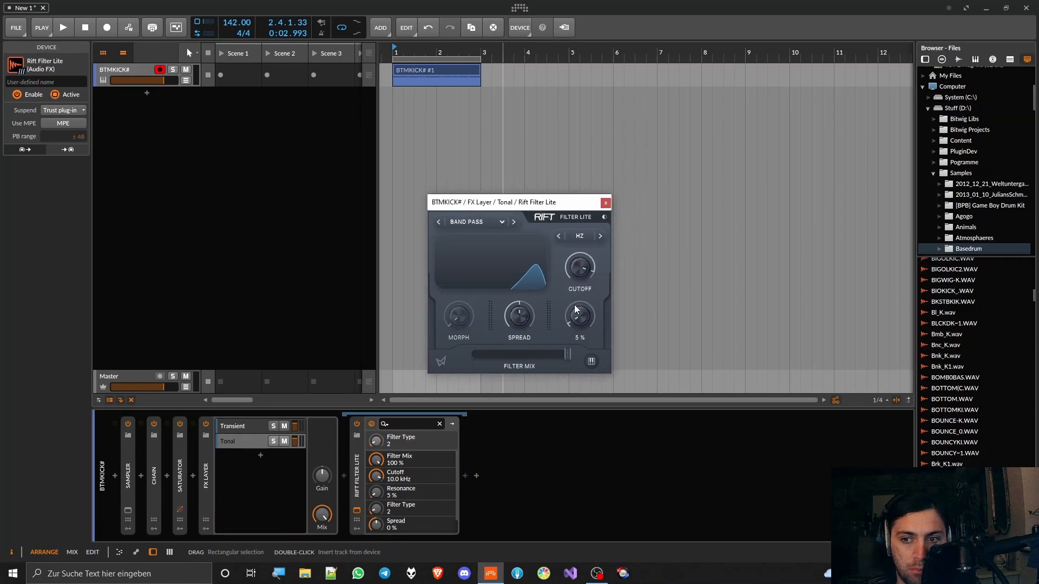
{"action": "left_click", "coordinate": [600, 236]}
{"action": "left_click_drag", "start_coordinate": [579, 266], "coordinate": [589, 300]}
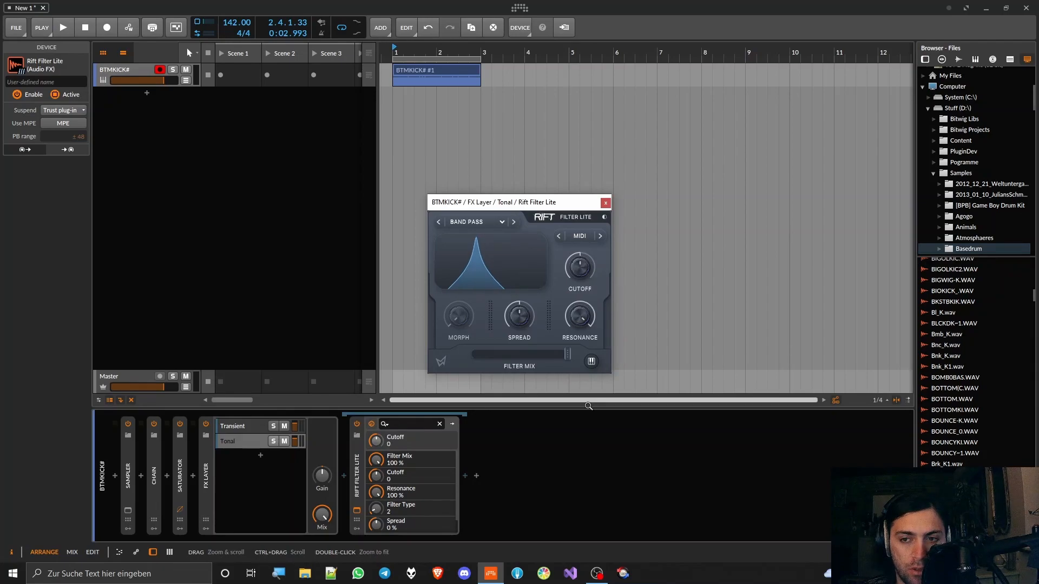
Step: Transpose all notes in the kick clip down to A1 during playback and return to the track's devices
{"action": "double_click", "coordinate": [427, 74]}
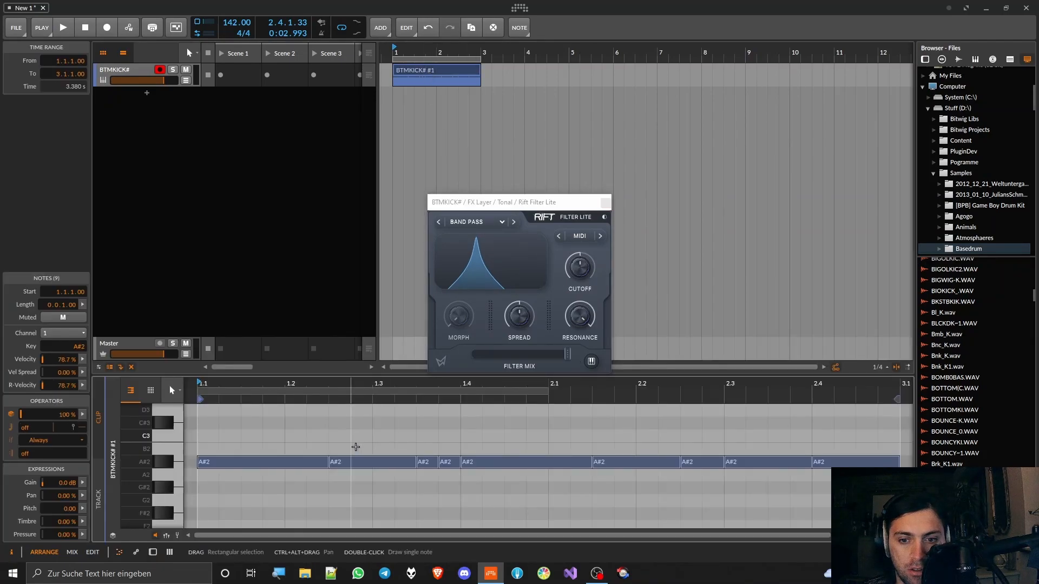
{"action": "left_click", "coordinate": [353, 443]}
{"action": "key", "text": "space"}
{"action": "key", "text": "ctrl+a"}
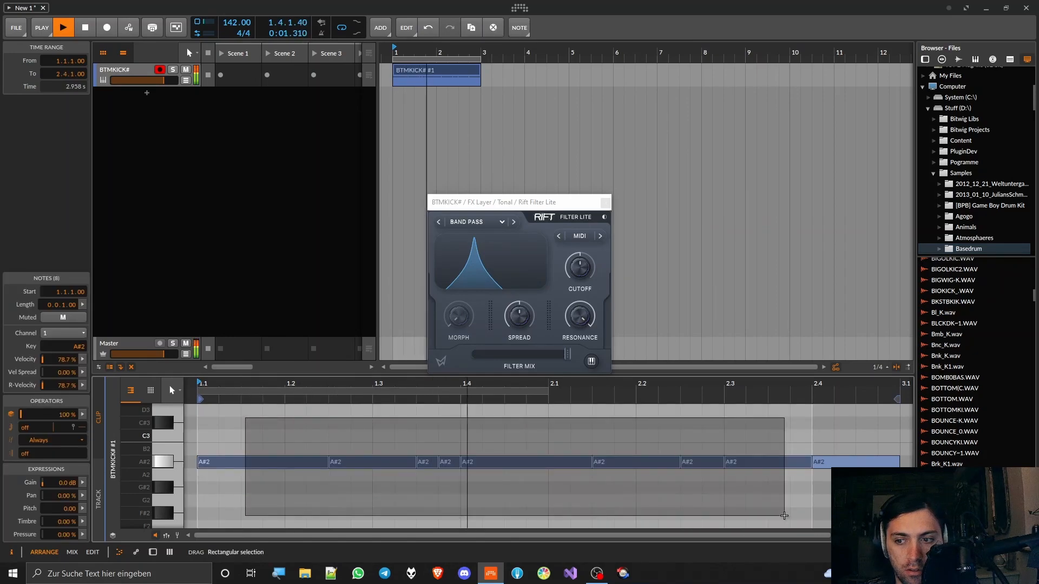
{"action": "key", "text": "shift+Down"}
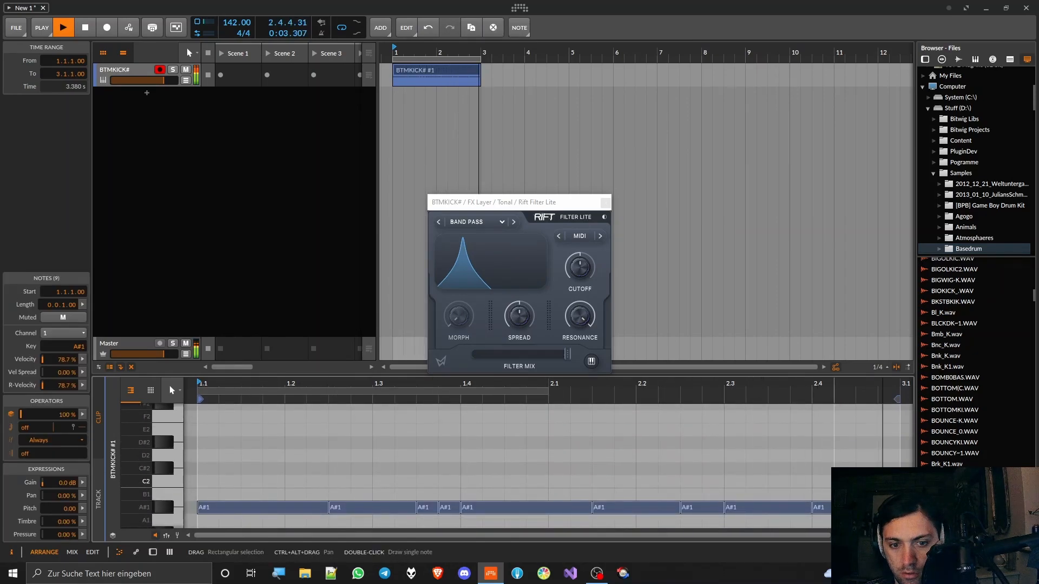
{"action": "key", "text": "Down"}
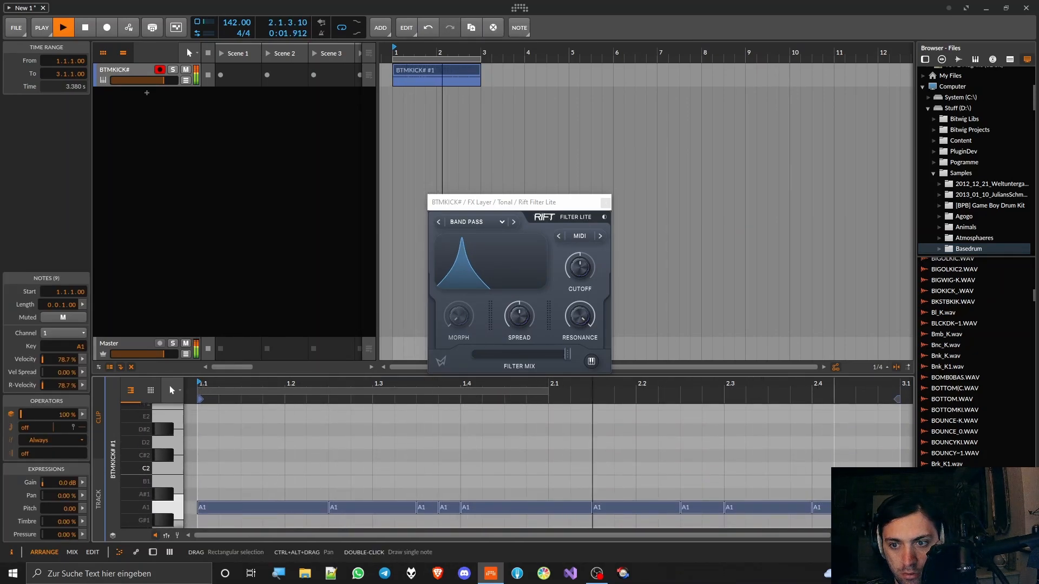
{"action": "key", "text": "space"}
{"action": "key", "text": "d"}
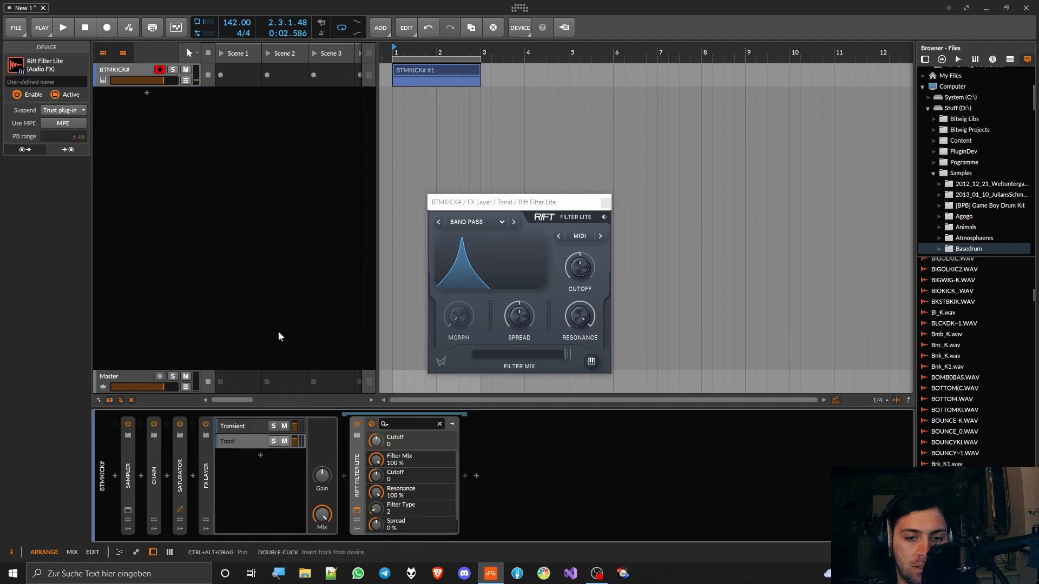
Step: Insert a Saturator and a Signalizer after Rift Filter Lite in the Tonal layer and play the clip
{"action": "left_click", "coordinate": [468, 478]}
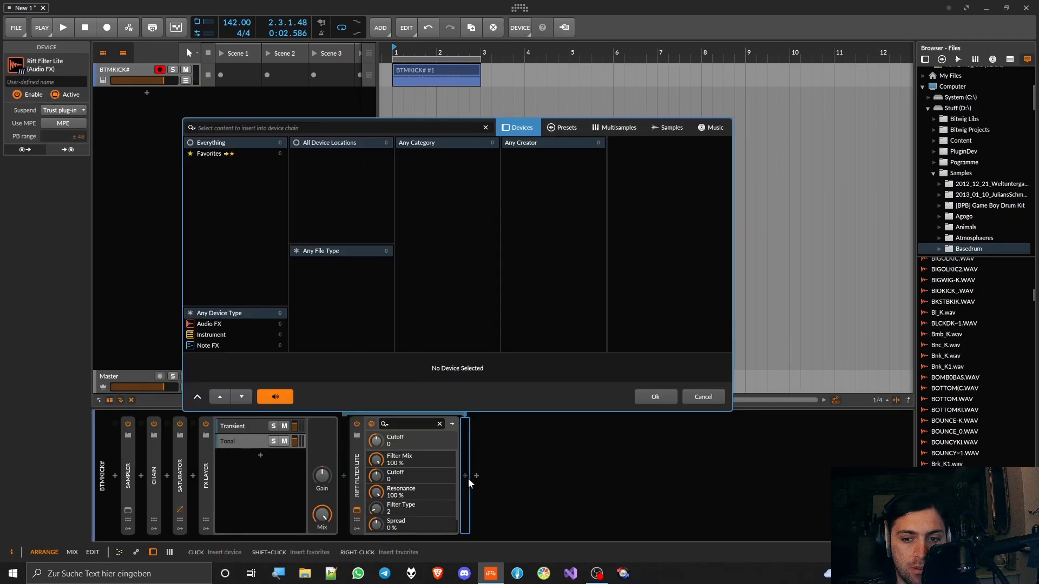
{"action": "type", "text": "satura"}
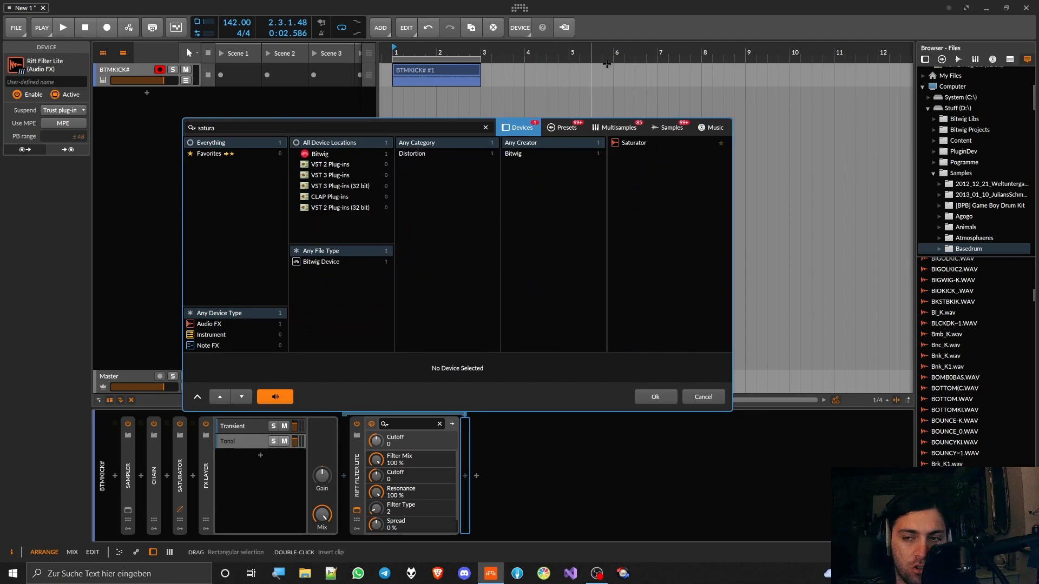
{"action": "left_click", "coordinate": [634, 142]}
{"action": "double_click", "coordinate": [636, 142]}
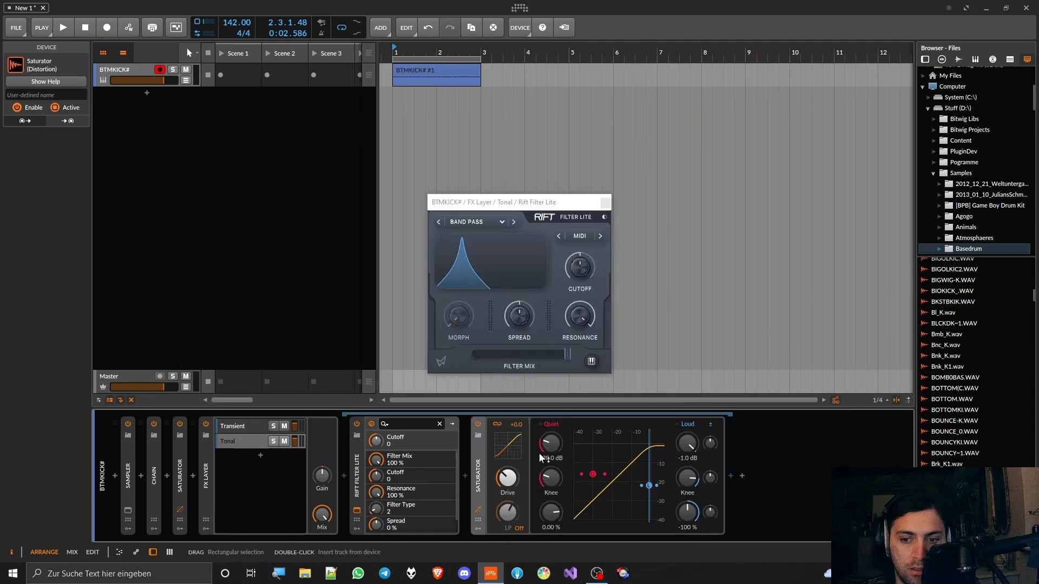
{"action": "key", "text": "space"}
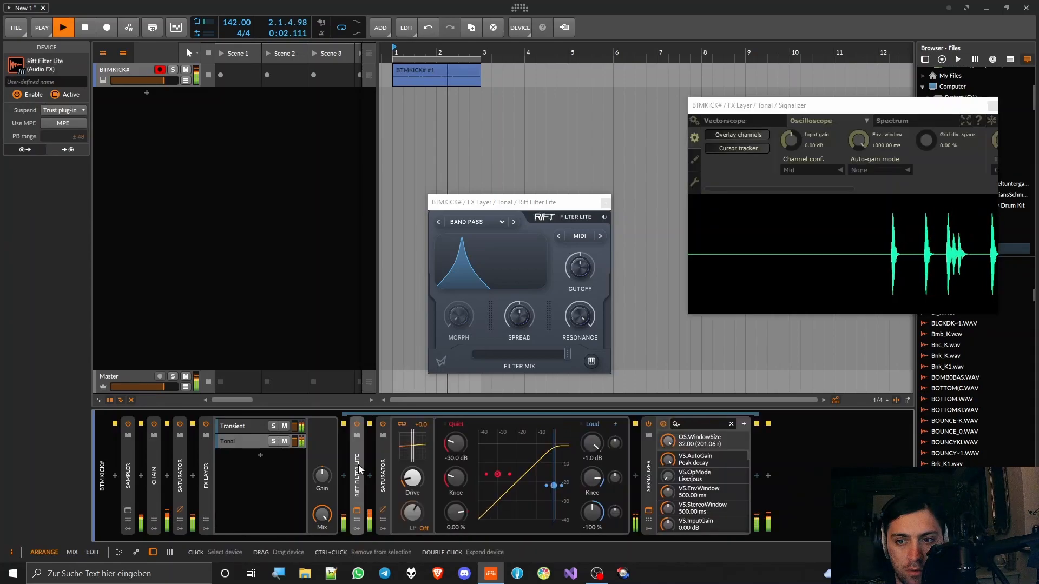
Step: Duplicate Rift Filter Lite in the Tonal layer and set the following Saturator's drive to about -50.9 dB
{"action": "key", "text": "ctrl+d"}
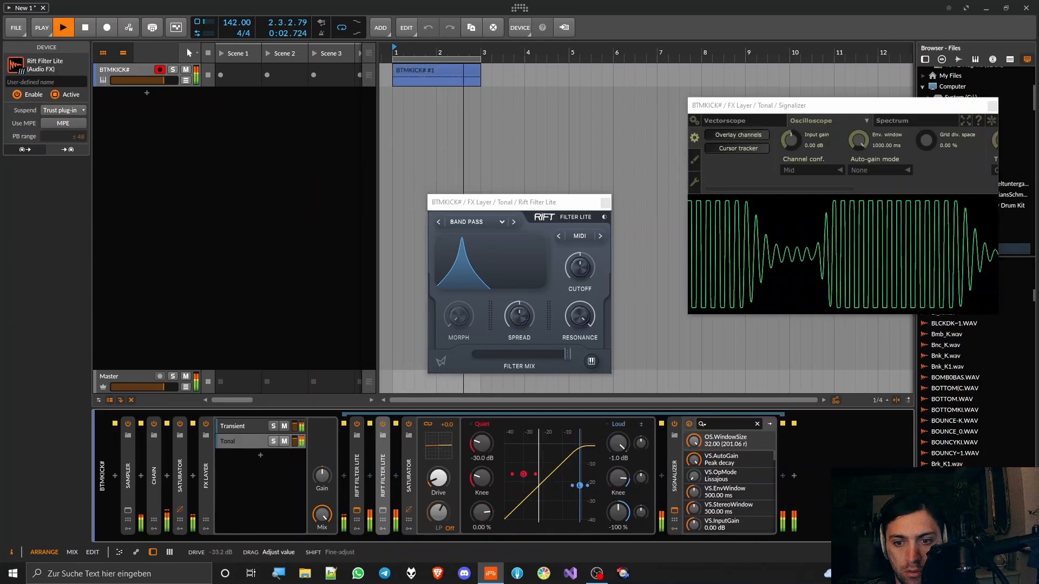
{"action": "left_click_drag", "start_coordinate": [438, 479], "coordinate": [442, 483]}
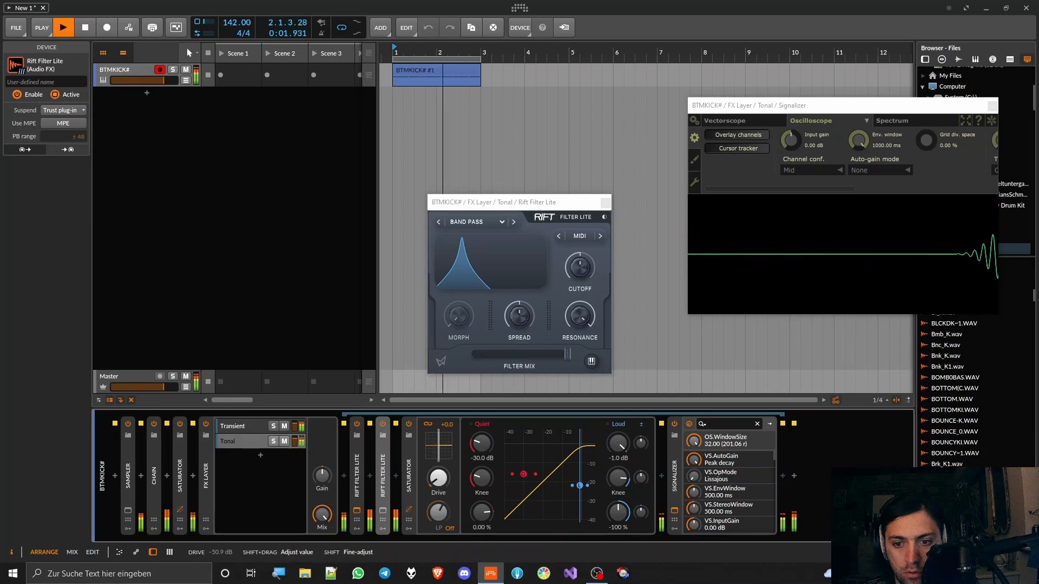
Step: Transpose the kick clip's last five notes, from beat 1.4 onward, down to D#1 and play the clip
{"action": "key", "text": "space"}
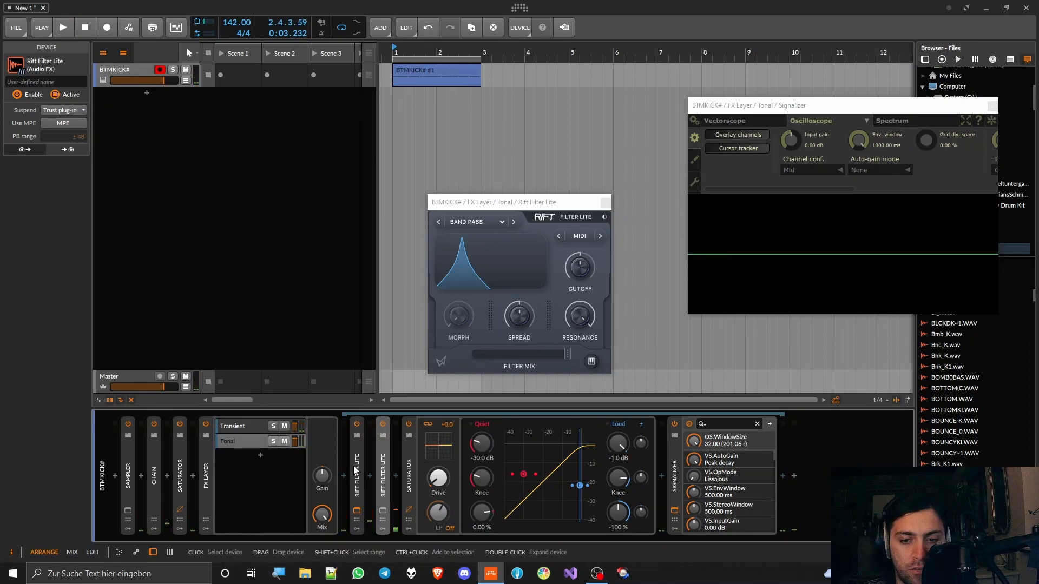
{"action": "left_click", "coordinate": [352, 465]}
{"action": "left_click", "coordinate": [385, 473]}
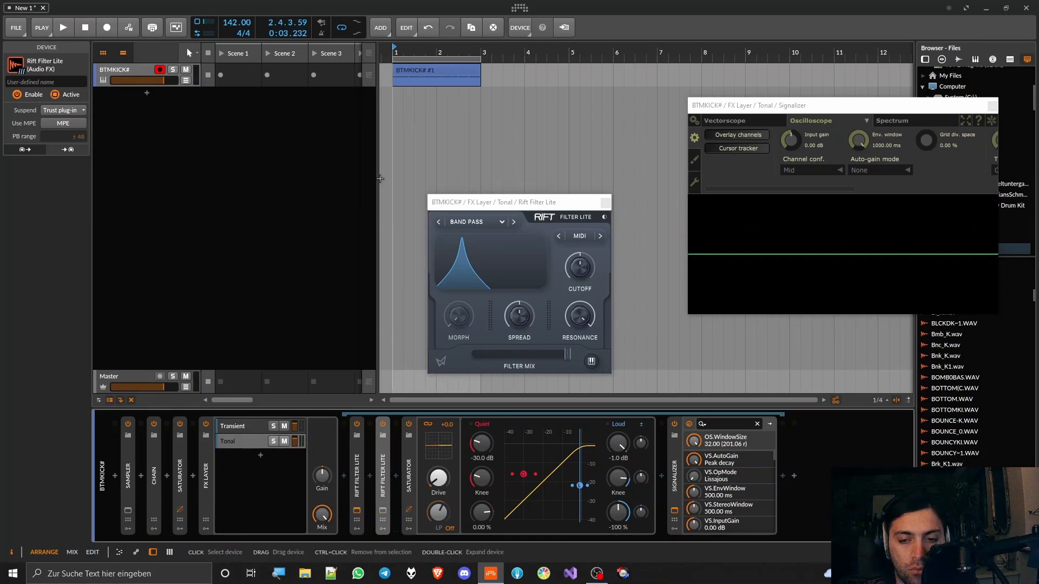
{"action": "double_click", "coordinate": [413, 71]}
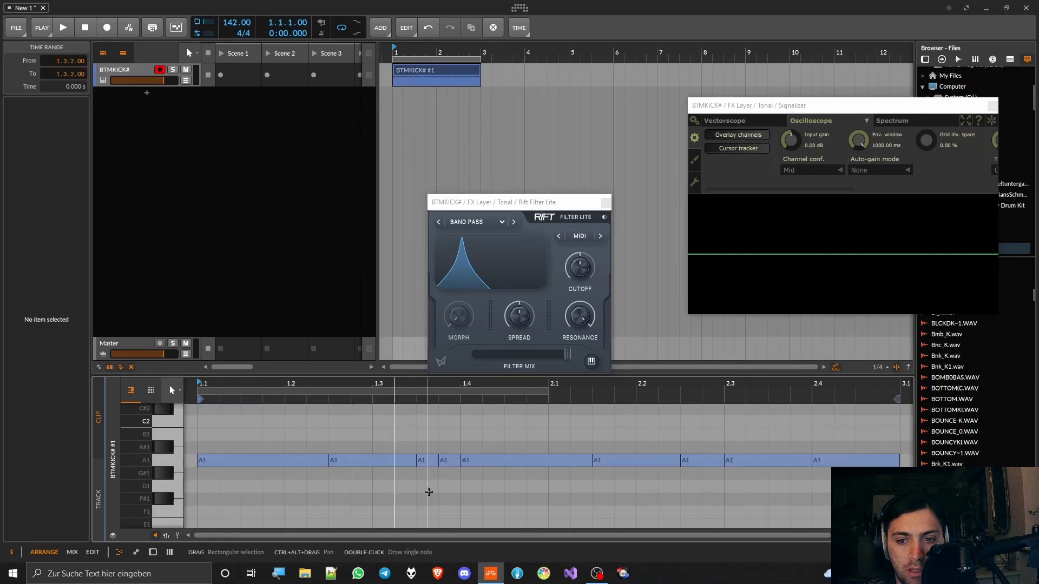
{"action": "left_click_drag", "start_coordinate": [489, 490], "coordinate": [857, 417]}
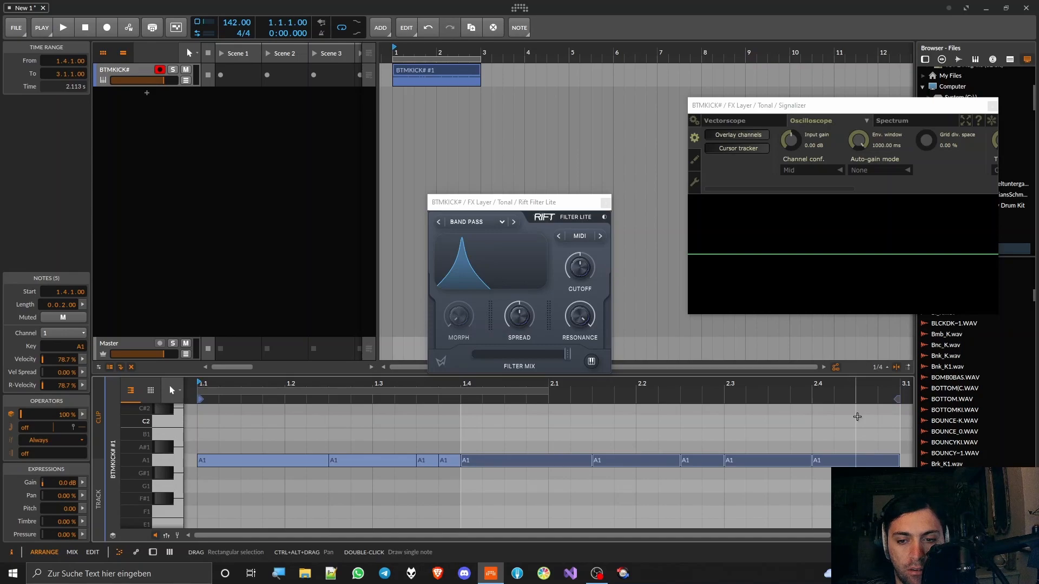
{"action": "key", "text": "Down"}
{"action": "key", "text": "Down"}
{"action": "key", "text": "Down"}
{"action": "key", "text": "Down"}
{"action": "key", "text": "Down"}
{"action": "key", "text": "Down"}
{"action": "key", "text": "space"}
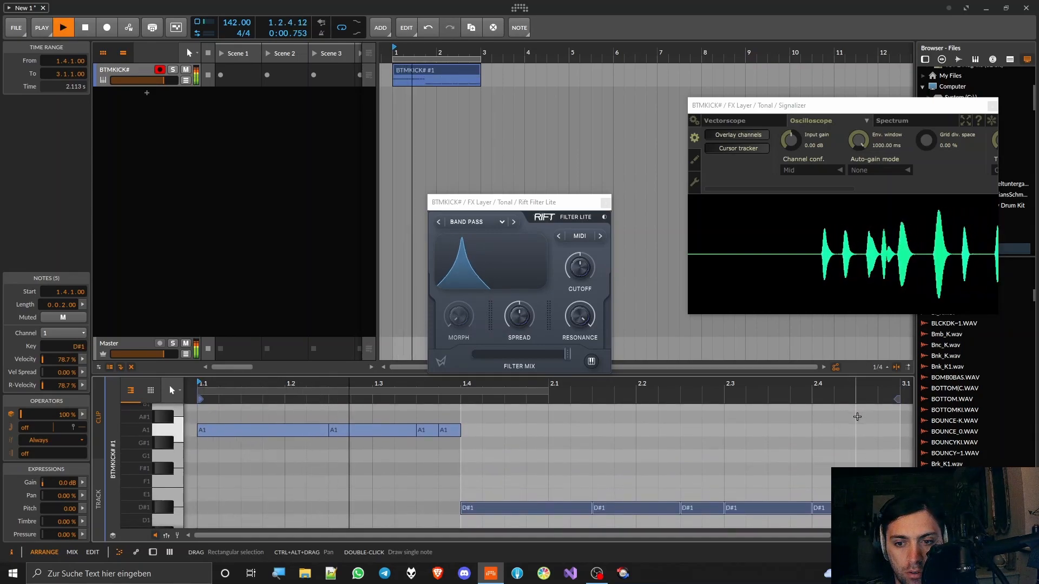
Step: Transpose the first four notes of the kick clip down one octave to A0 and play the clip again
{"action": "key", "text": "space"}
{"action": "left_click_drag", "start_coordinate": [458, 416], "coordinate": [301, 449]}
{"action": "key", "text": "shift+Down"}
{"action": "key", "text": "space"}
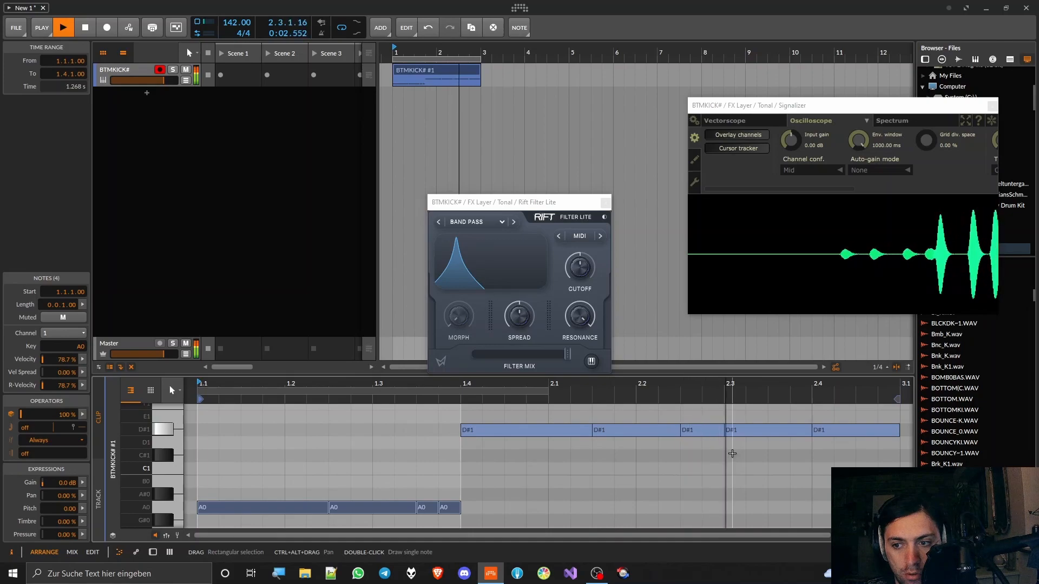
Step: Transpose only the final note at 2.4 down to C#1 and audition the clip
{"action": "key", "text": "space"}
{"action": "left_click", "coordinate": [848, 430]}
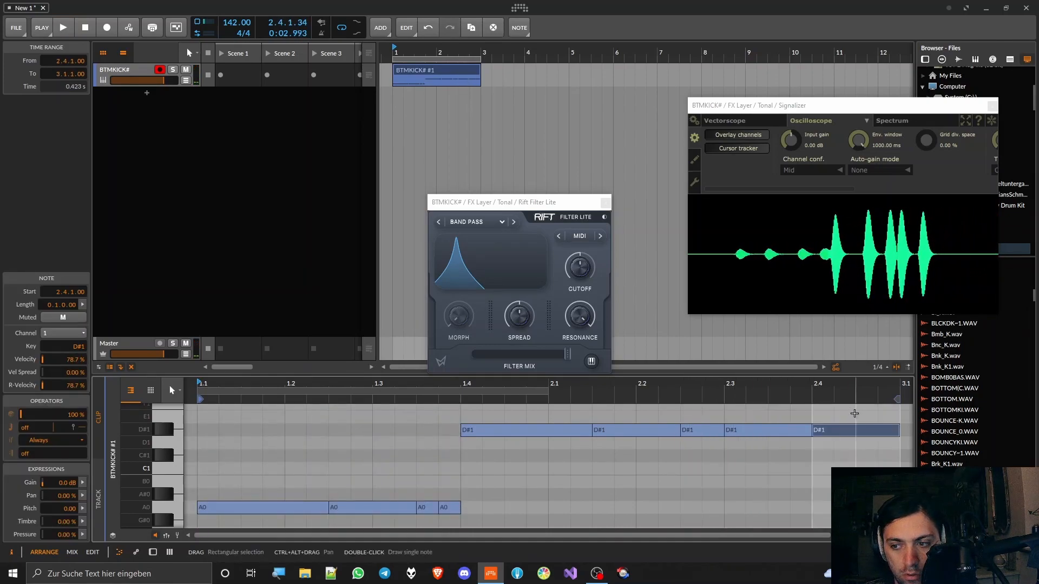
{"action": "key", "text": "Down"}
{"action": "key", "text": "Down"}
{"action": "key", "text": "space"}
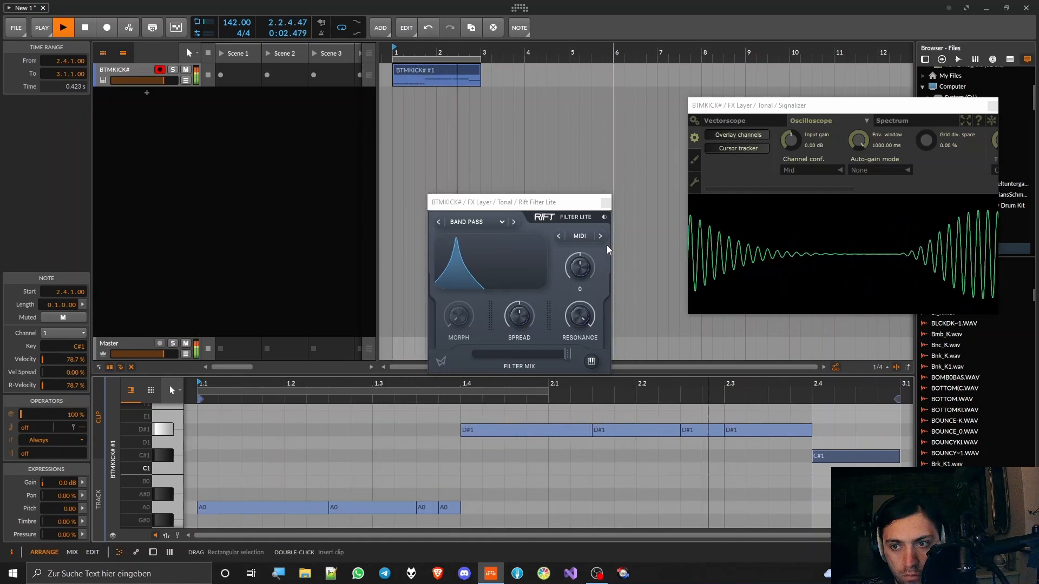
Step: Set the second Tonal Rift Filter Lite's resonance to 51 % and lower the following Saturator's loud threshold to -30.1 dB
{"action": "left_click", "coordinate": [605, 202]}
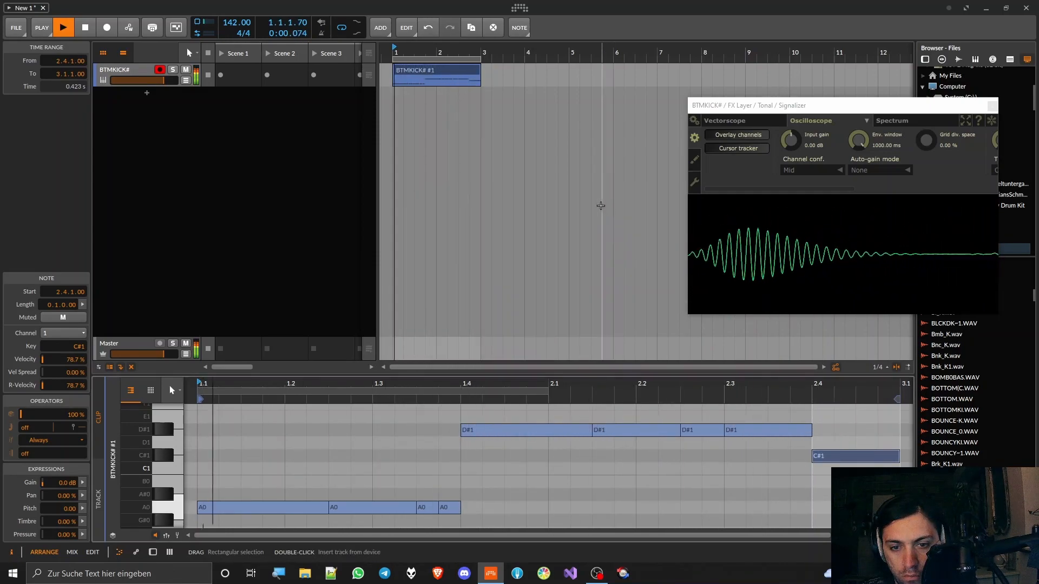
{"action": "left_click", "coordinate": [169, 552]}
{"action": "double_click", "coordinate": [113, 392]}
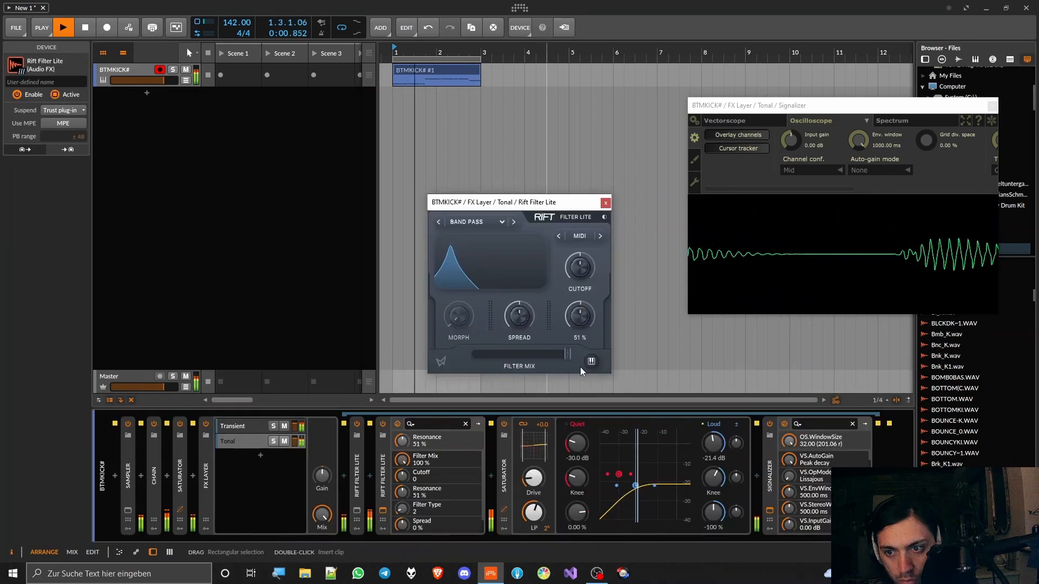
{"action": "left_click_drag", "start_coordinate": [580, 367], "coordinate": [580, 363]}
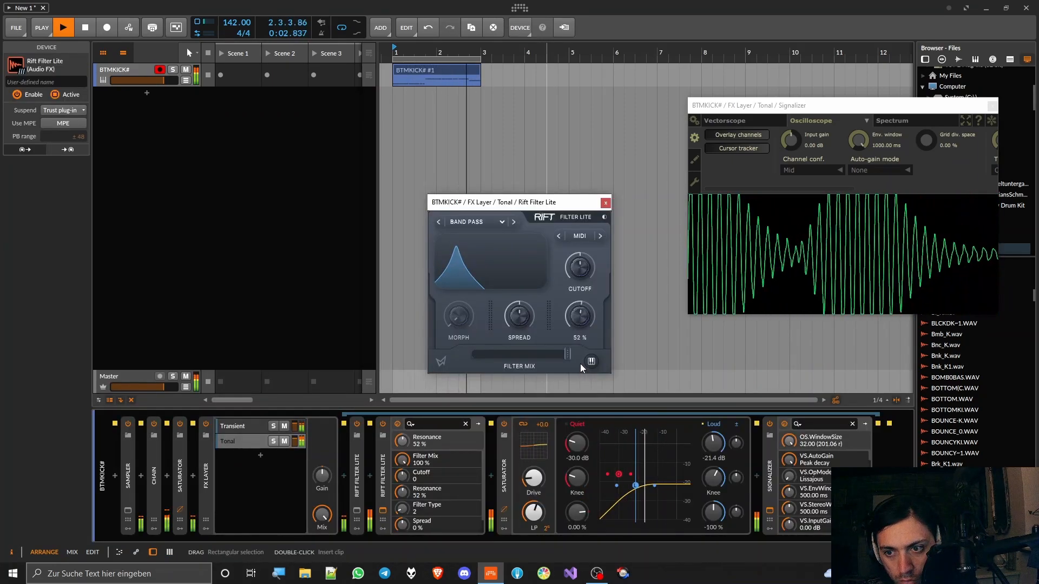
{"action": "left_click", "coordinate": [605, 204]}
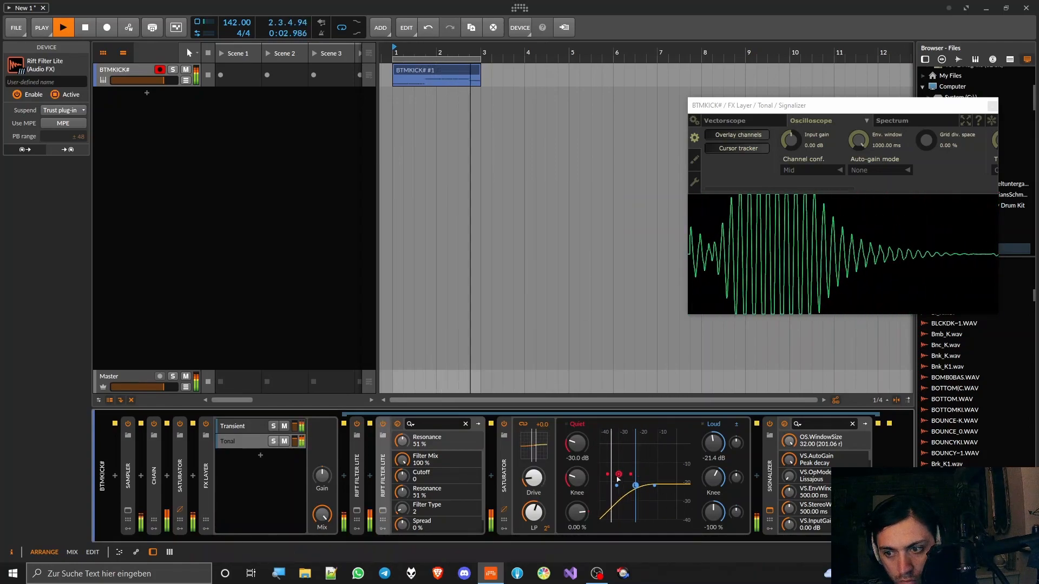
{"action": "left_click_drag", "start_coordinate": [635, 485], "coordinate": [619, 485]}
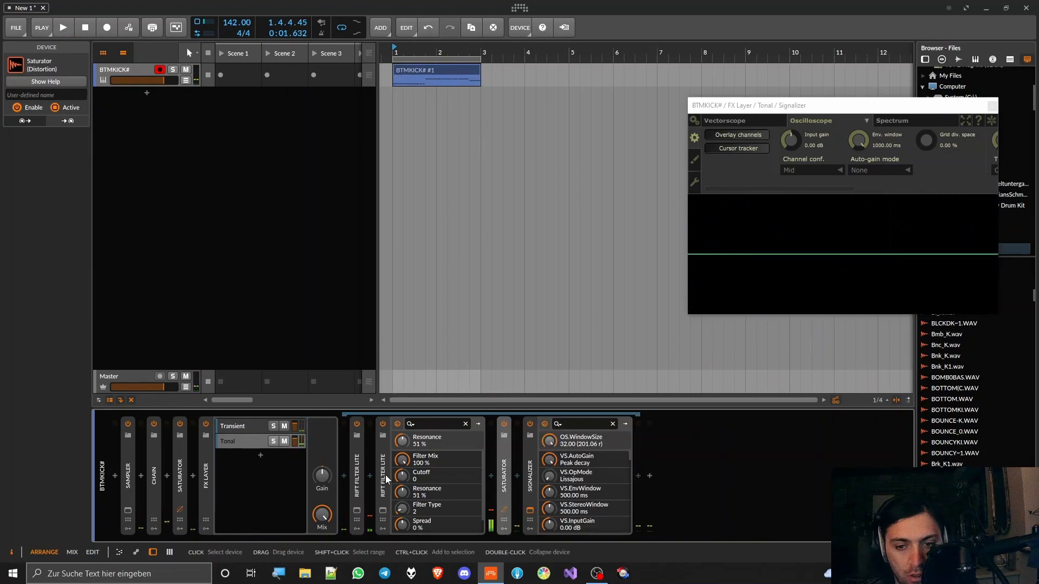
Step: Review the second Rift Filter Lite and the Saturator after it in the Tonal layer, leaving both devices collapsed
{"action": "double_click", "coordinate": [385, 475]}
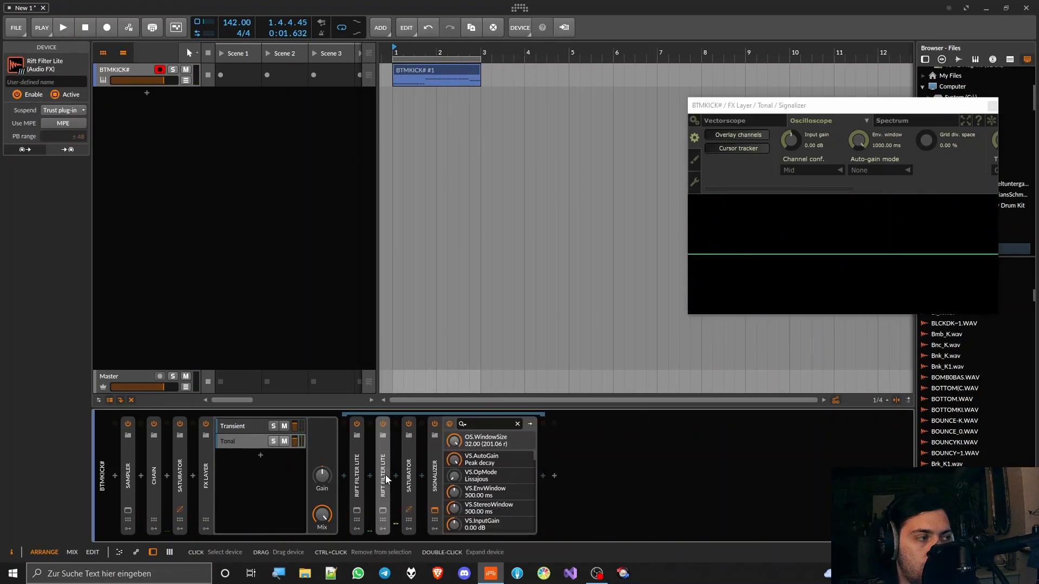
{"action": "double_click", "coordinate": [389, 476]}
{"action": "left_click", "coordinate": [383, 511]}
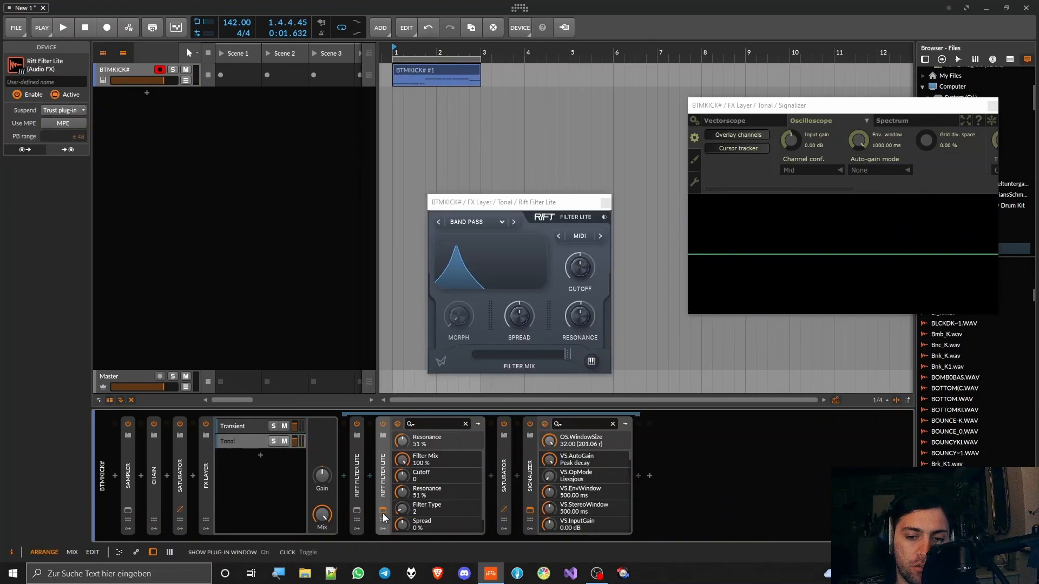
{"action": "left_click", "coordinate": [383, 510]}
{"action": "double_click", "coordinate": [388, 481]}
{"action": "double_click", "coordinate": [407, 476]}
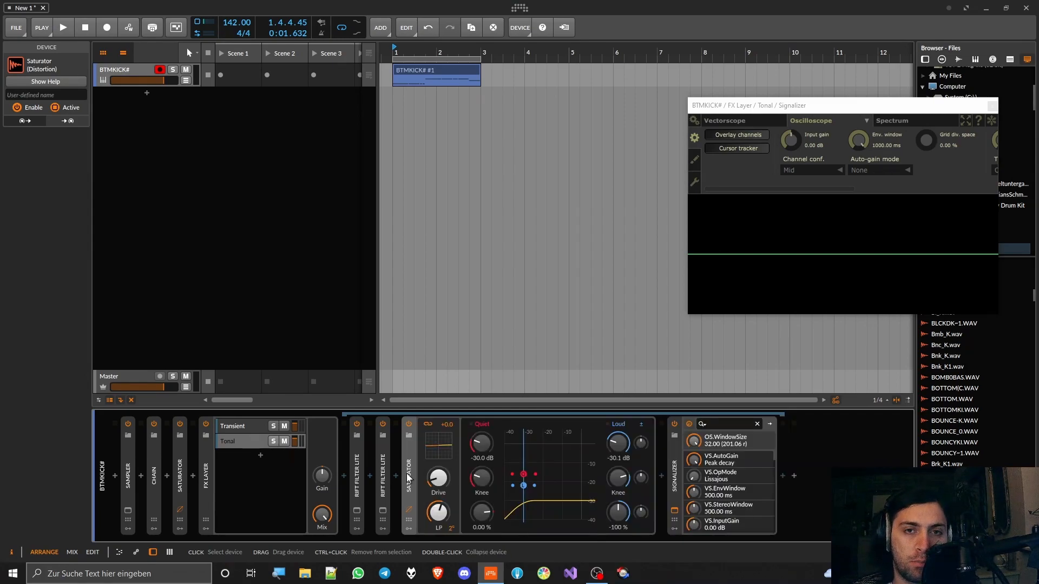
{"action": "double_click", "coordinate": [410, 474]}
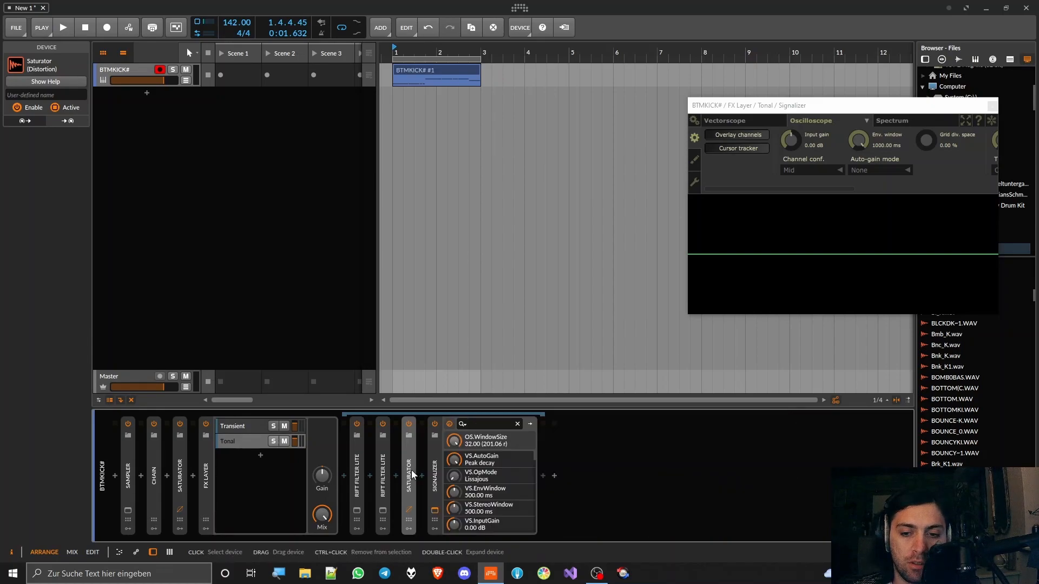
Step: Insert Rift Feedback Lite after the Tonal Saturator in MIDI mode, with 82 % feedback and a 20 kHz lowpass, auditioning the clip
{"action": "left_click", "coordinate": [424, 475]}
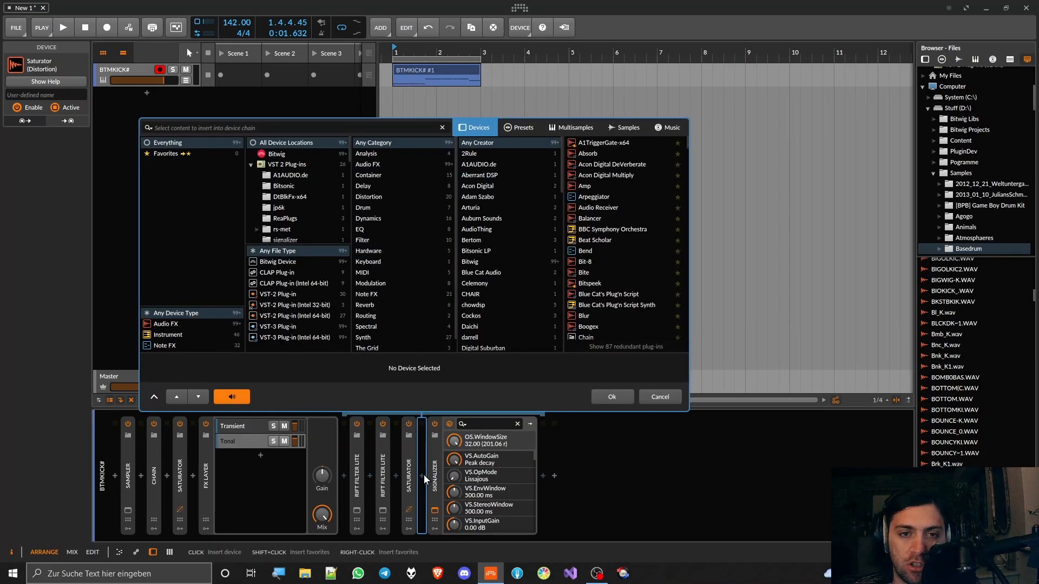
{"action": "type", "text": "feed"}
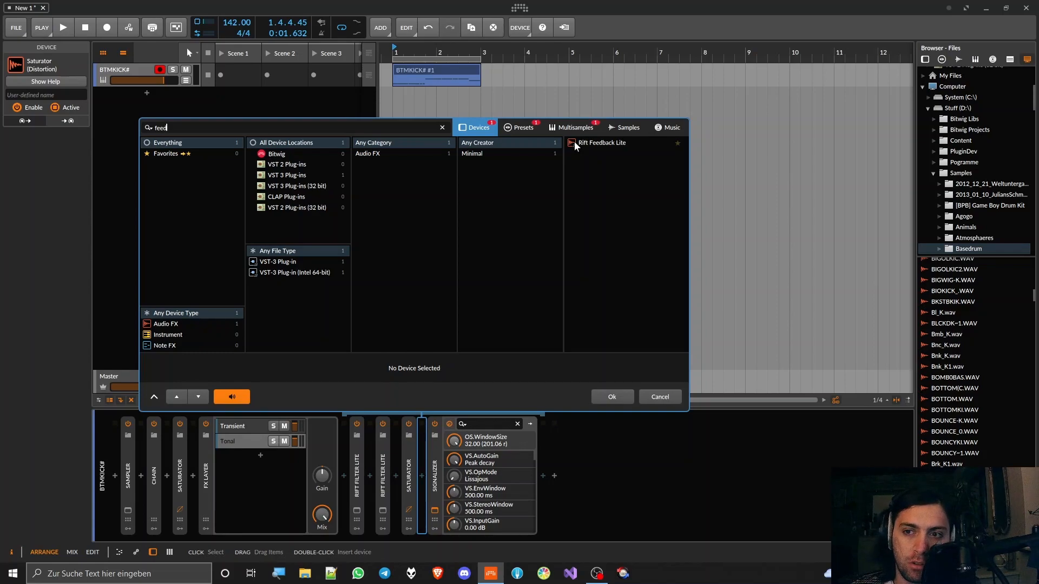
{"action": "double_click", "coordinate": [573, 142]}
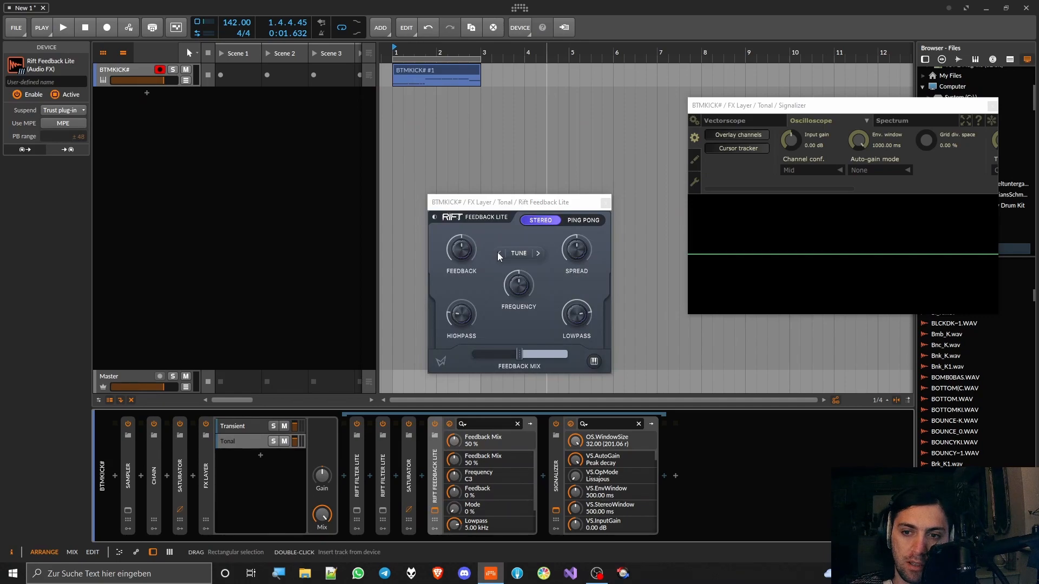
{"action": "left_click", "coordinate": [499, 253]}
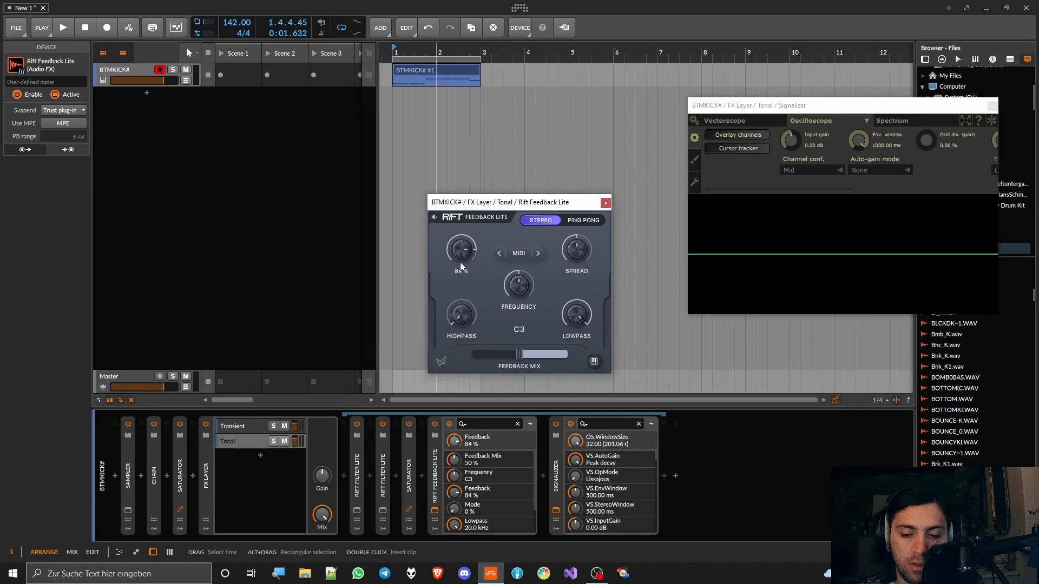
{"action": "key", "text": "space"}
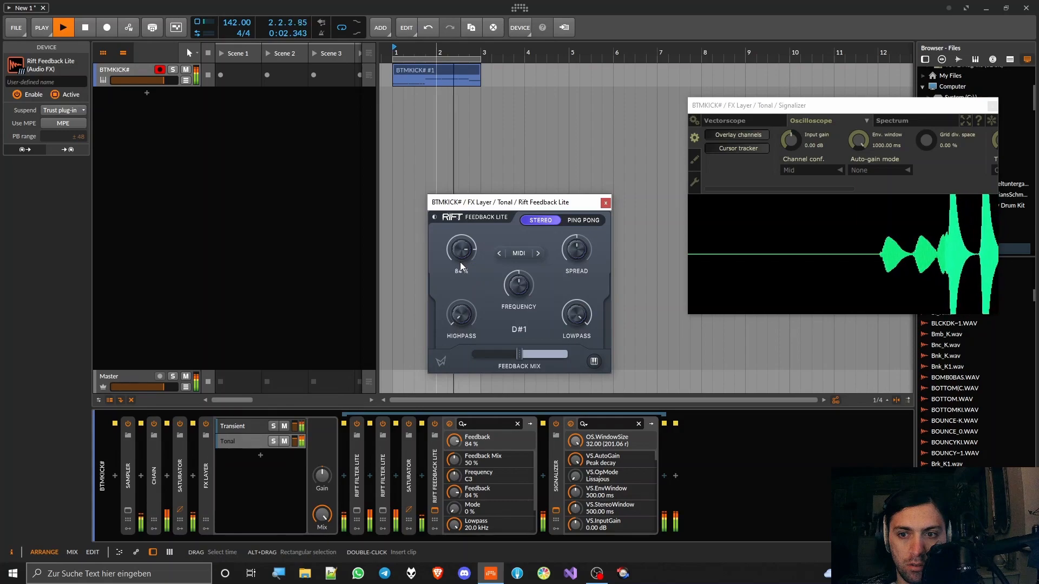
{"action": "scroll", "coordinate": [466, 255], "scroll_direction": "down", "scroll_amount": 1}
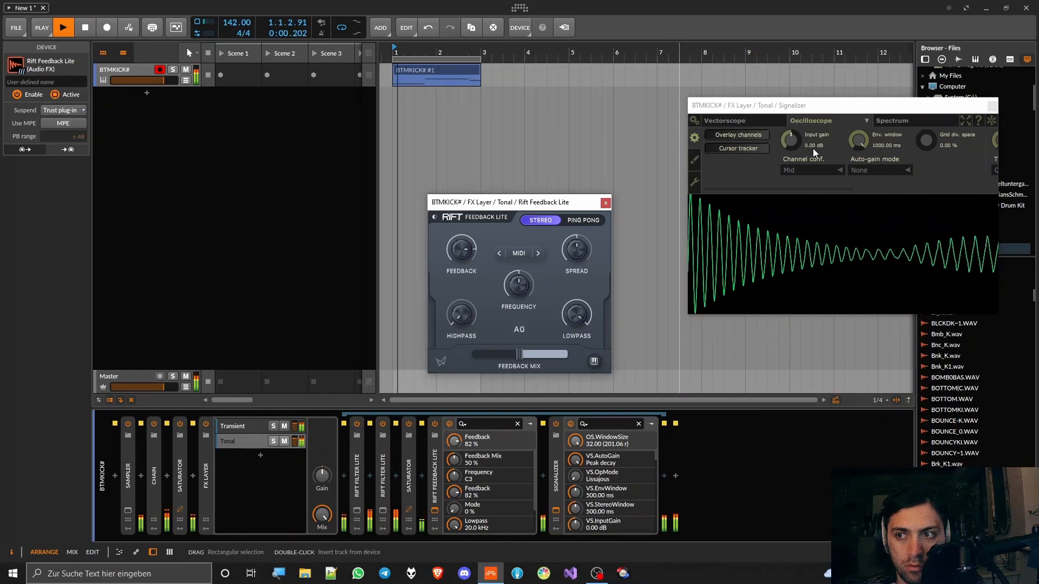
Step: Move the Signalizer window clear of the browser, shorten its oscilloscope window size to 12.47, and stop playback
{"action": "left_click_drag", "start_coordinate": [894, 107], "coordinate": [810, 96]}
{"action": "left_click_drag", "start_coordinate": [911, 126], "coordinate": [916, 166]}
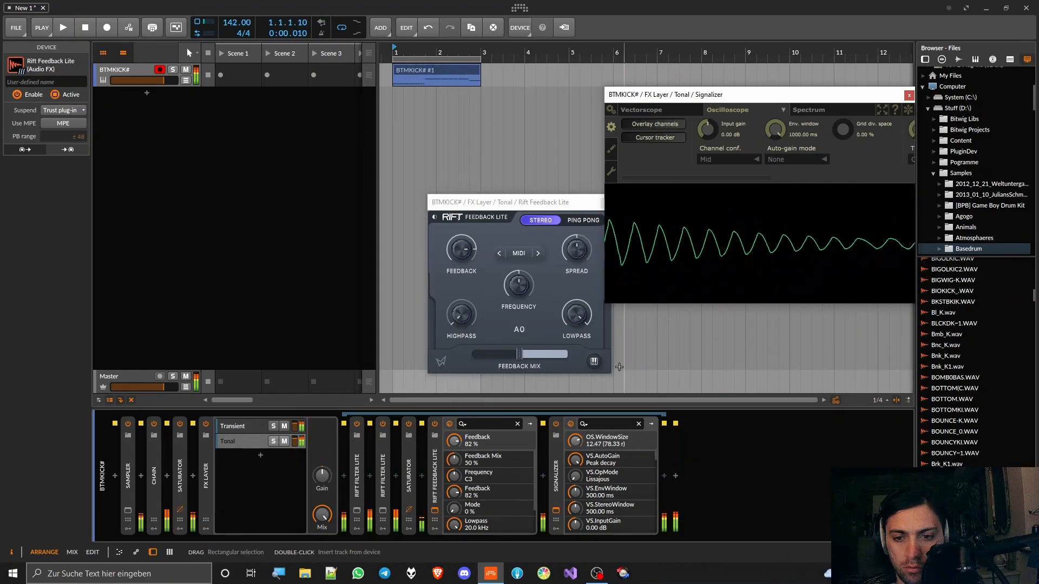
{"action": "key", "text": "space"}
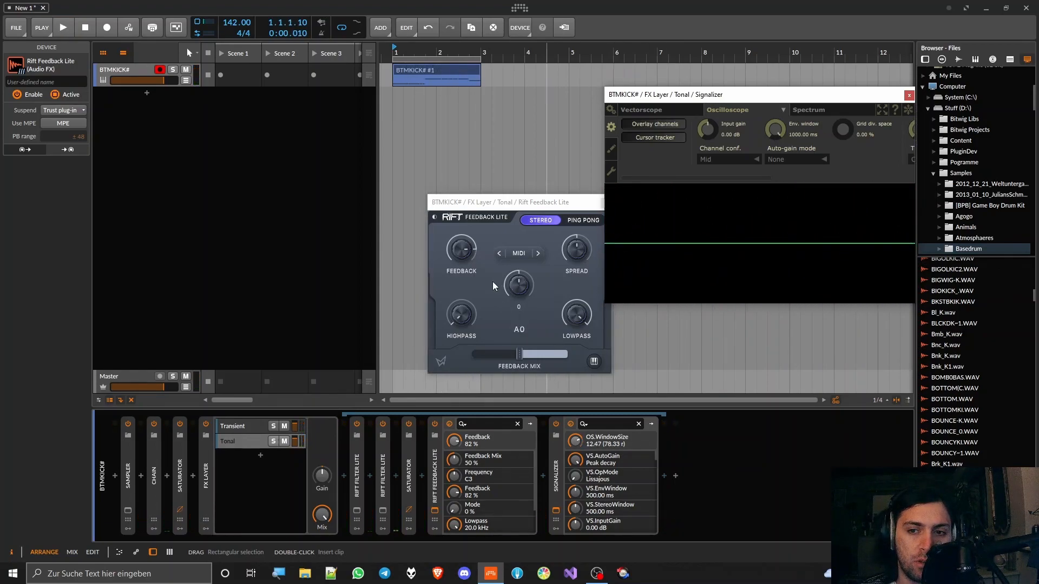
Step: Set Rift Feedback Lite's feedback mix to 100 % and briefly audition the clip
{"action": "left_click_drag", "start_coordinate": [514, 351], "coordinate": [623, 358]}
{"action": "key", "text": "space"}
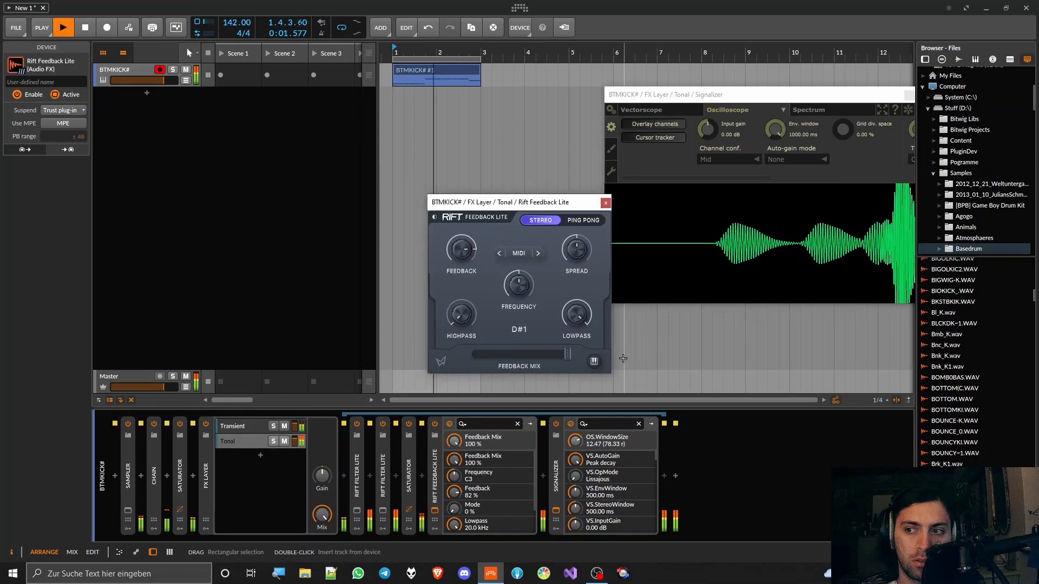
{"action": "key", "text": "space"}
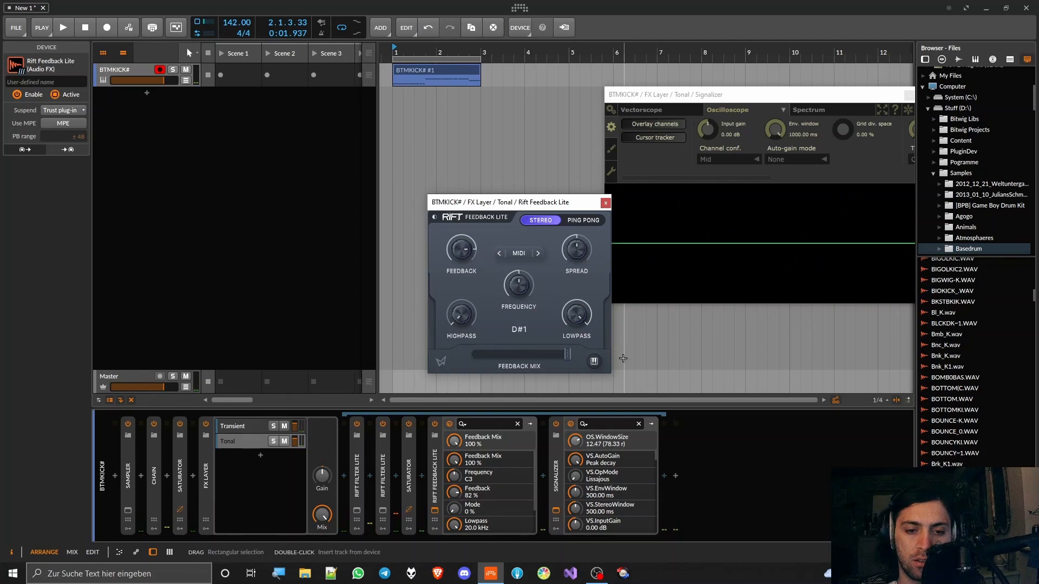
Step: Insert a Saturator between Rift Feedback Lite and Signalizer in the Tonal layer and start playback
{"action": "left_click", "coordinate": [542, 477]}
{"action": "type", "text": "satura"}
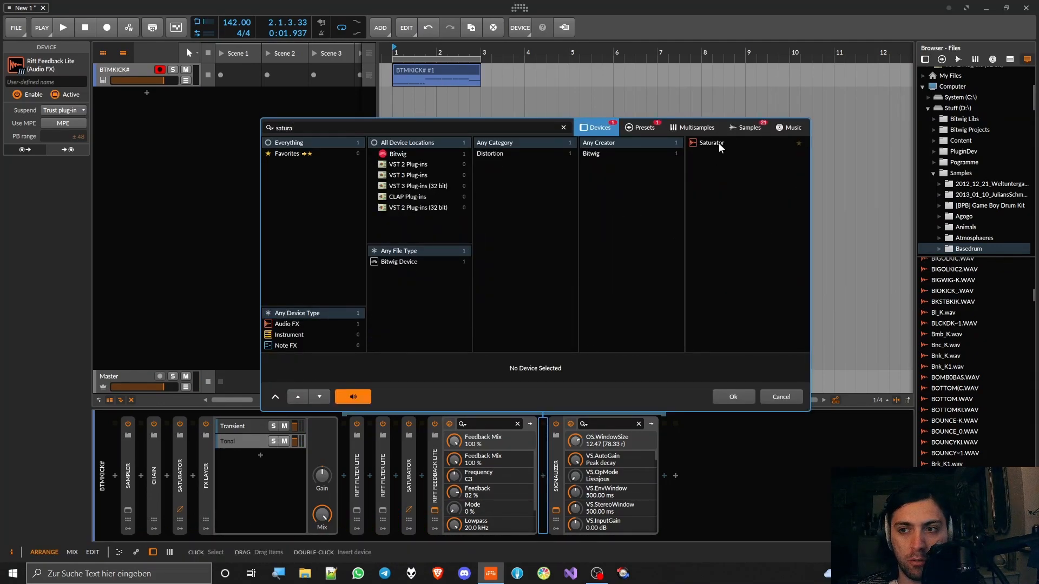
{"action": "double_click", "coordinate": [719, 145]}
{"action": "key", "text": "space"}
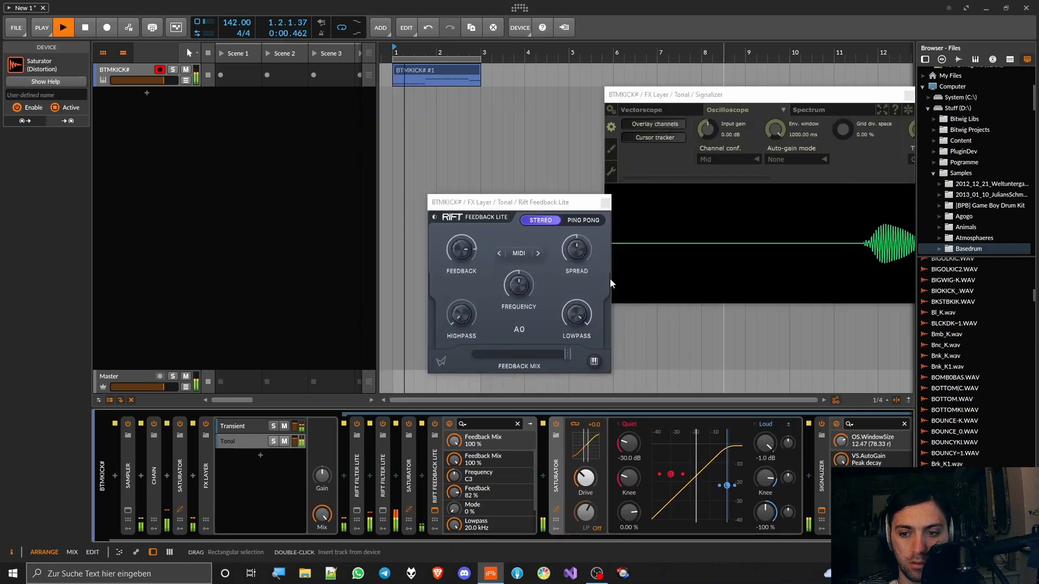
Step: Set the new Saturator's loud threshold to -8.4 dB and loud ratio to -93.0 %, with a wider loud knee
{"action": "left_click_drag", "start_coordinate": [765, 443], "coordinate": [765, 471]}
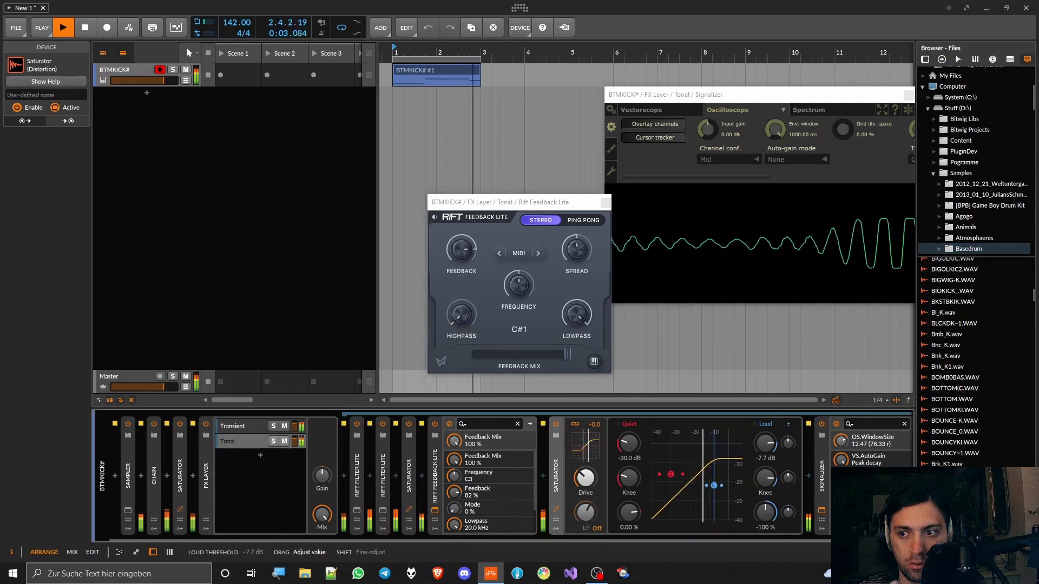
{"action": "left_click_drag", "start_coordinate": [761, 459], "coordinate": [766, 528]}
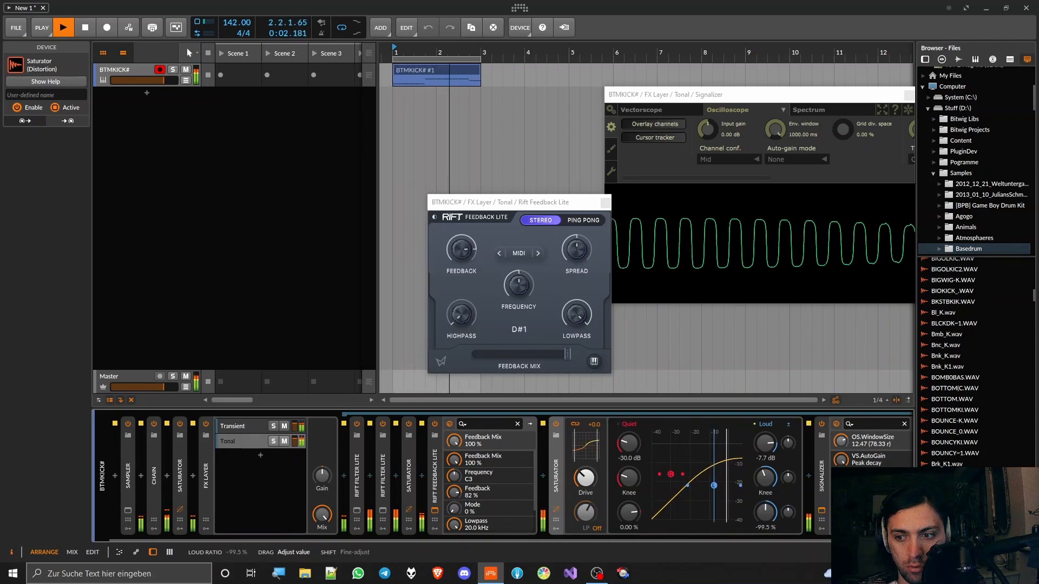
{"action": "left_click_drag", "start_coordinate": [766, 511], "coordinate": [765, 511]}
{"action": "left_click_drag", "start_coordinate": [765, 443], "coordinate": [765, 446]}
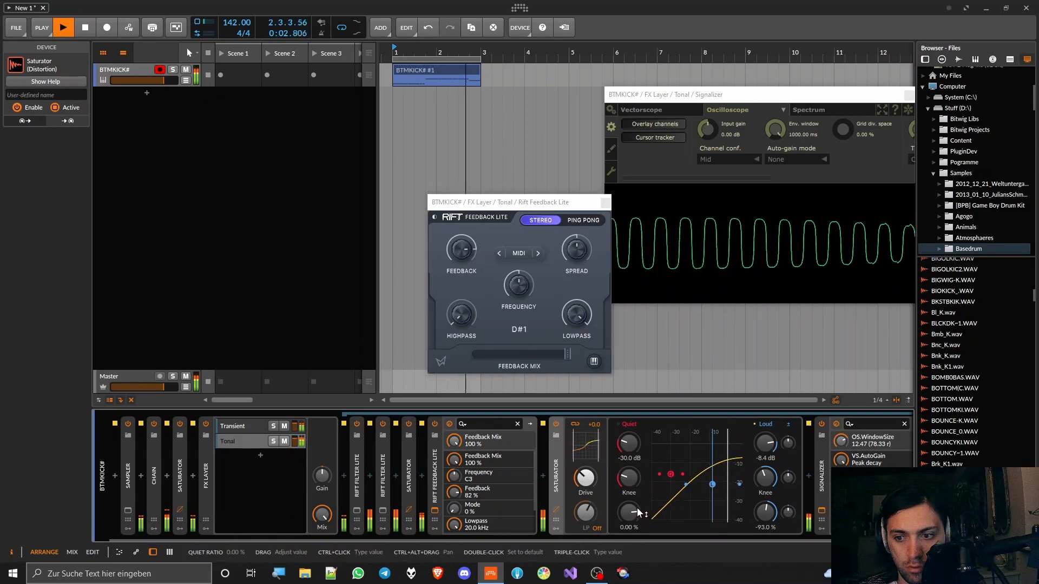
Step: Set the new Saturator's quiet ratio to 74.0 % and enable its low-pass filter
{"action": "left_click_drag", "start_coordinate": [630, 513], "coordinate": [630, 498]}
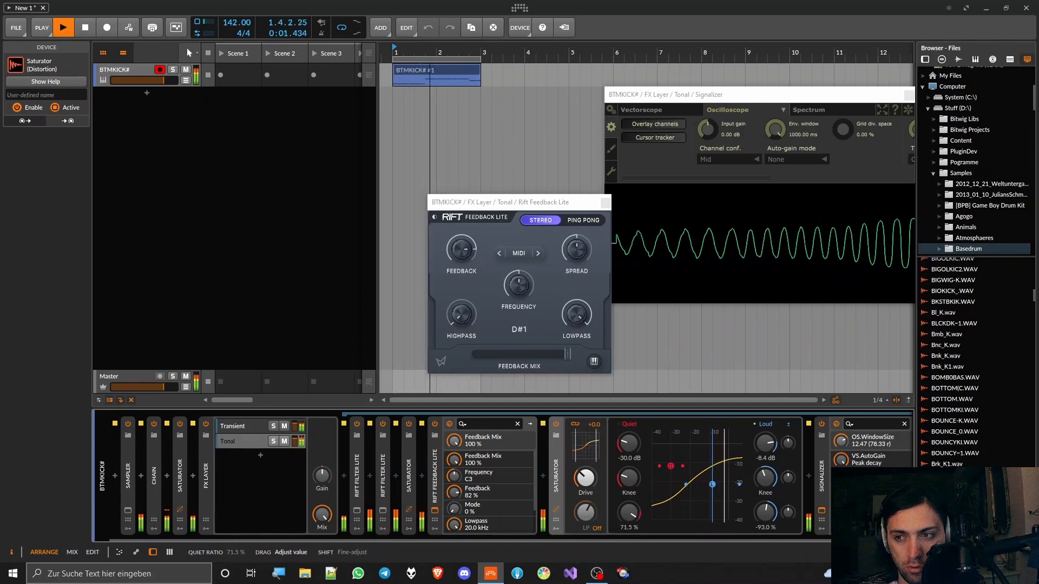
{"action": "mouse_move", "coordinate": [630, 513]}
{"action": "left_mouse_down"}
{"action": "mouse_move", "coordinate": [629, 541]}
{"action": "mouse_move", "coordinate": [629, 508]}
{"action": "left_mouse_up"}
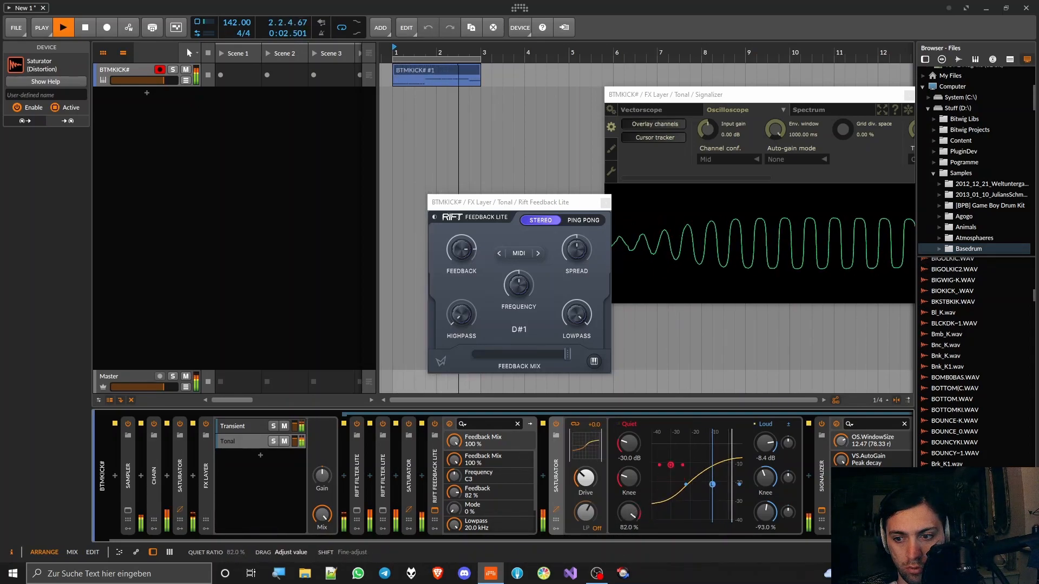
{"action": "double_click", "coordinate": [629, 513]}
{"action": "left_click_drag", "start_coordinate": [640, 515], "coordinate": [586, 498]}
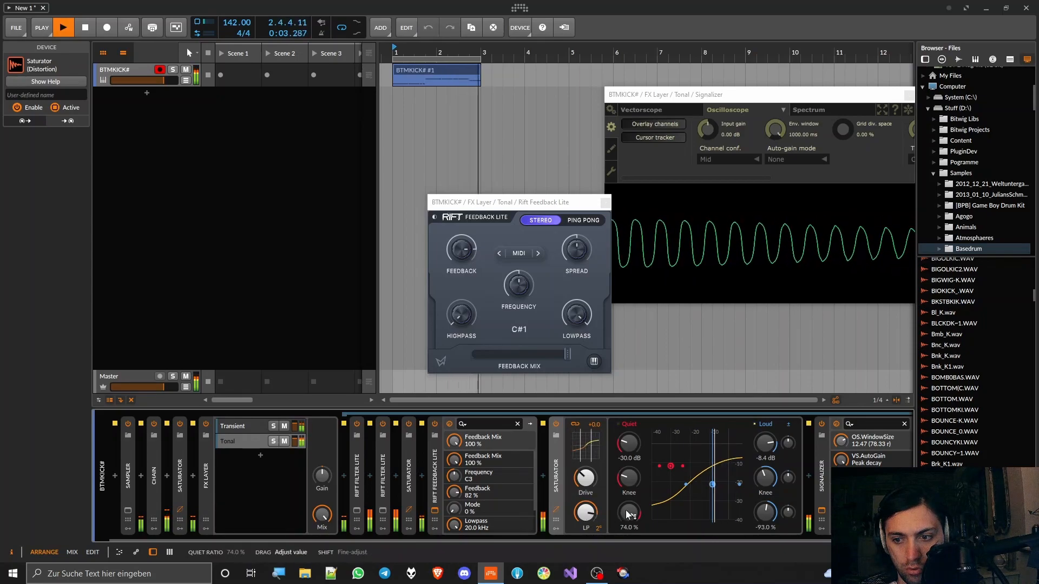
Step: Reset the quiet ratio of the Tonal layer's last Saturator to 0.00 % and collapse it along with Rift Feedback Lite
{"action": "double_click", "coordinate": [629, 513]}
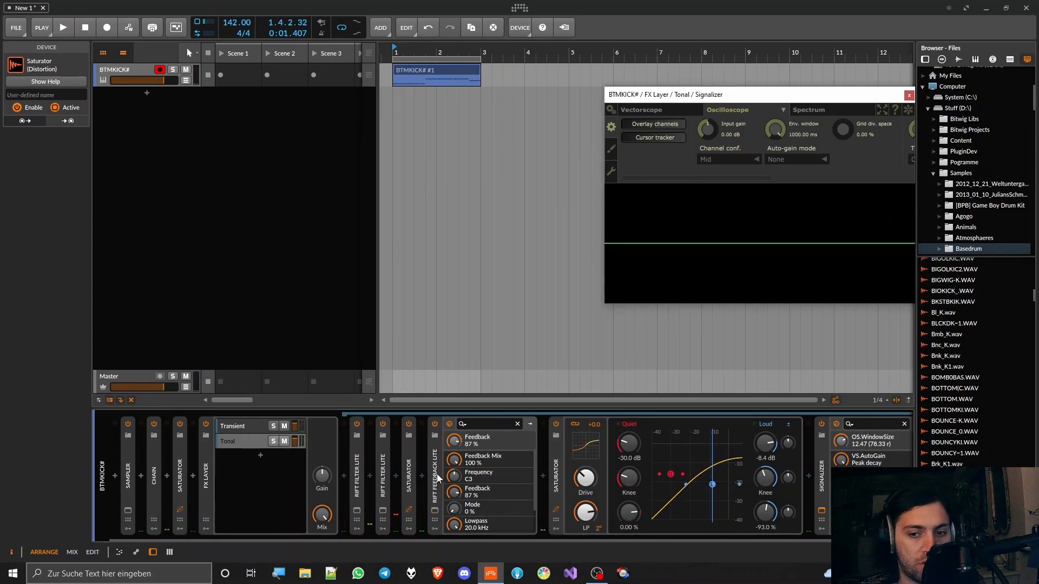
{"action": "double_click", "coordinate": [437, 478]}
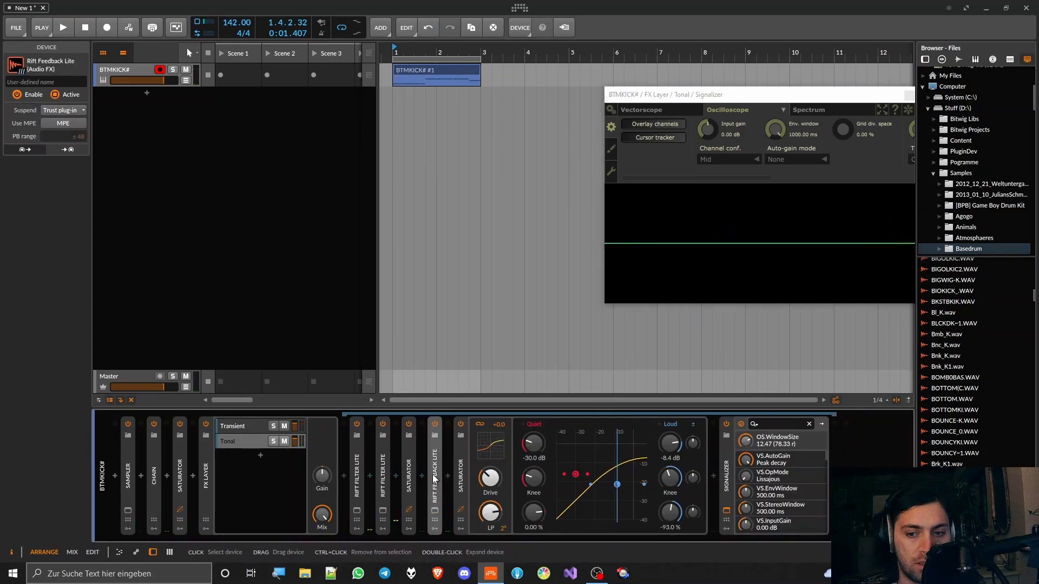
{"action": "double_click", "coordinate": [462, 480]}
Step: Move Signalizer out of the Tonal layer to after the FX Layer and briefly freeze its oscilloscope view to examine the waveform
{"action": "left_click", "coordinate": [488, 480]}
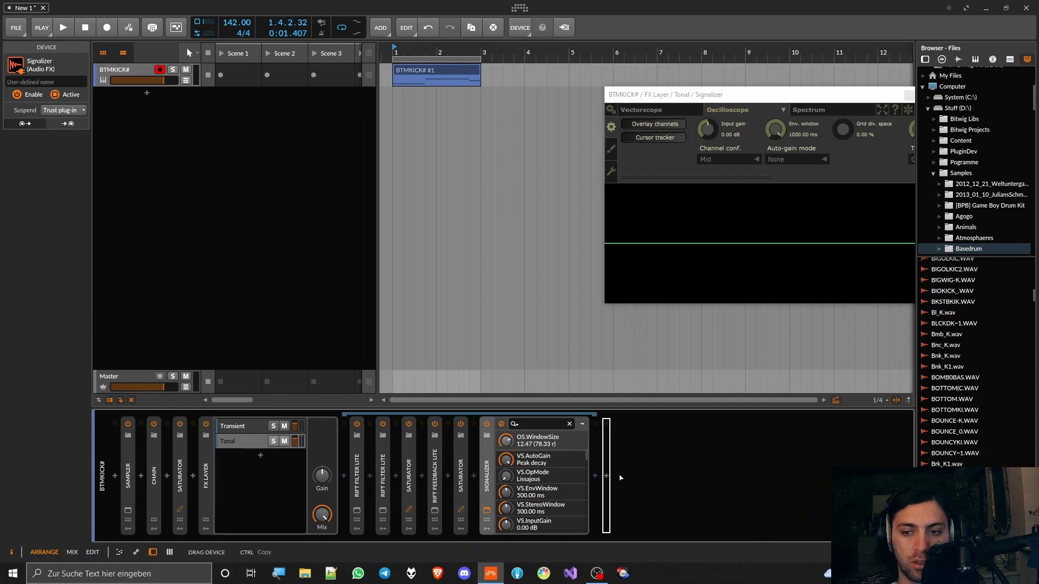
{"action": "left_click_drag", "start_coordinate": [620, 478], "coordinate": [621, 478]}
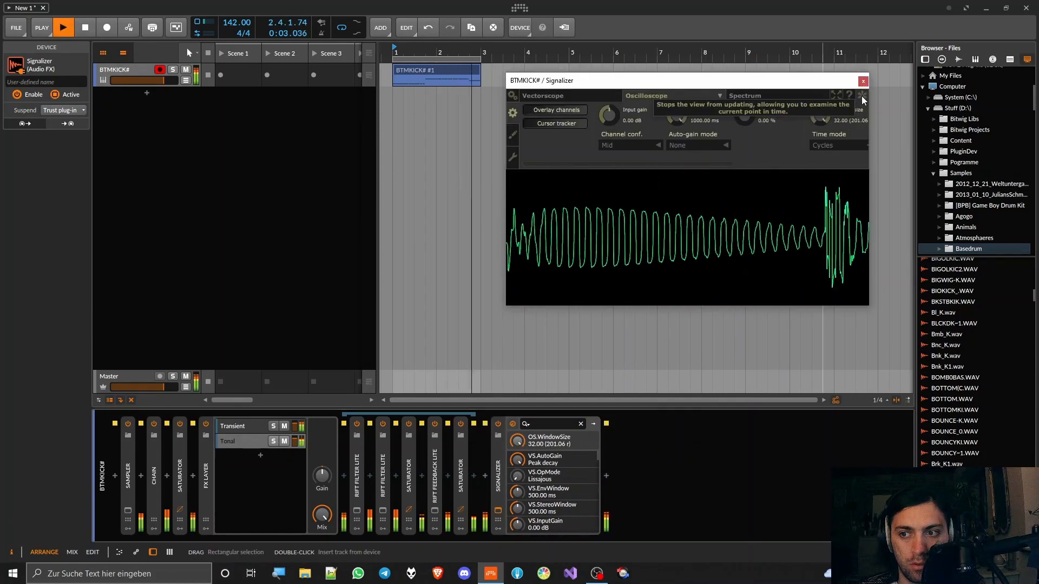
{"action": "left_click", "coordinate": [861, 97]}
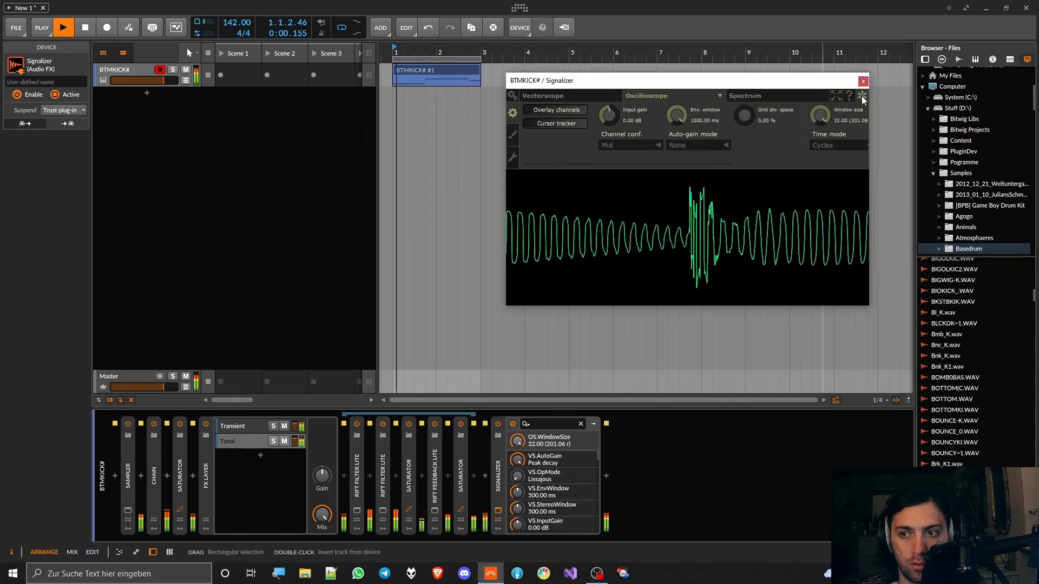
{"action": "key", "text": "space"}
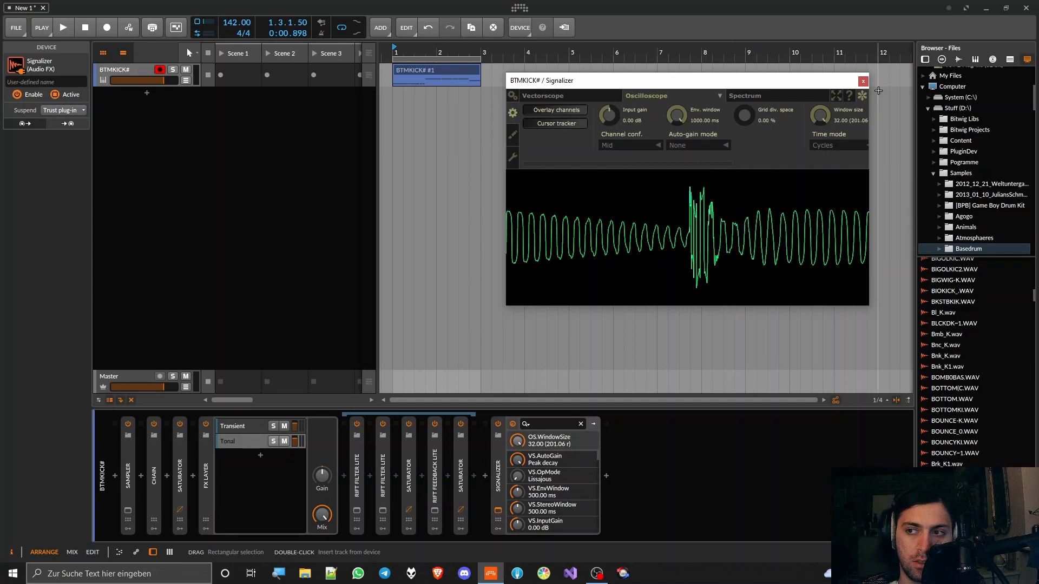
{"action": "left_click", "coordinate": [863, 96]}
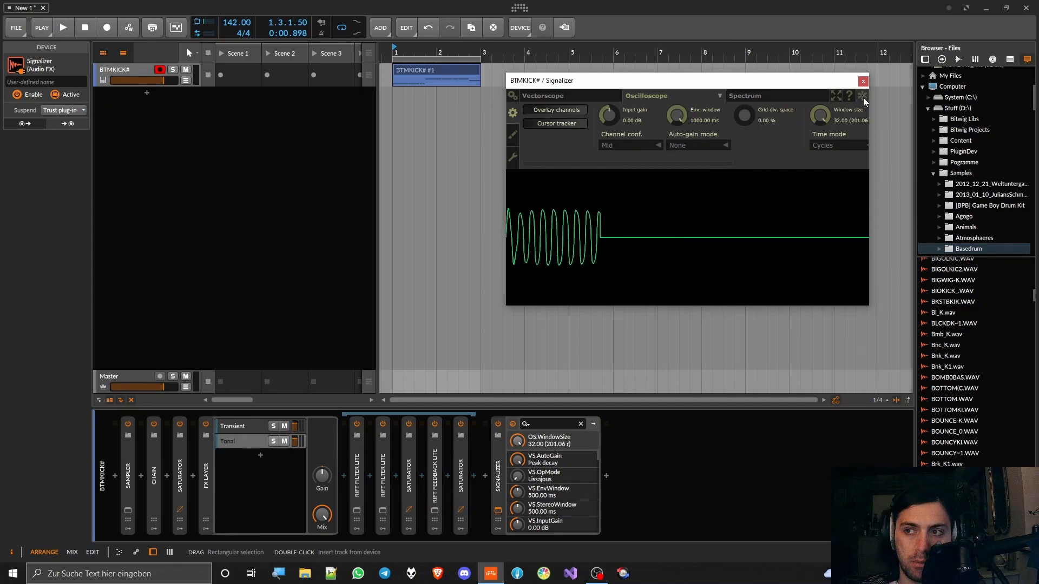
Step: Insert a Saturator between the FX Layer and Signalizer in the main chain and start playback
{"action": "left_click", "coordinate": [486, 476]}
{"action": "left_click", "coordinate": [755, 411]}
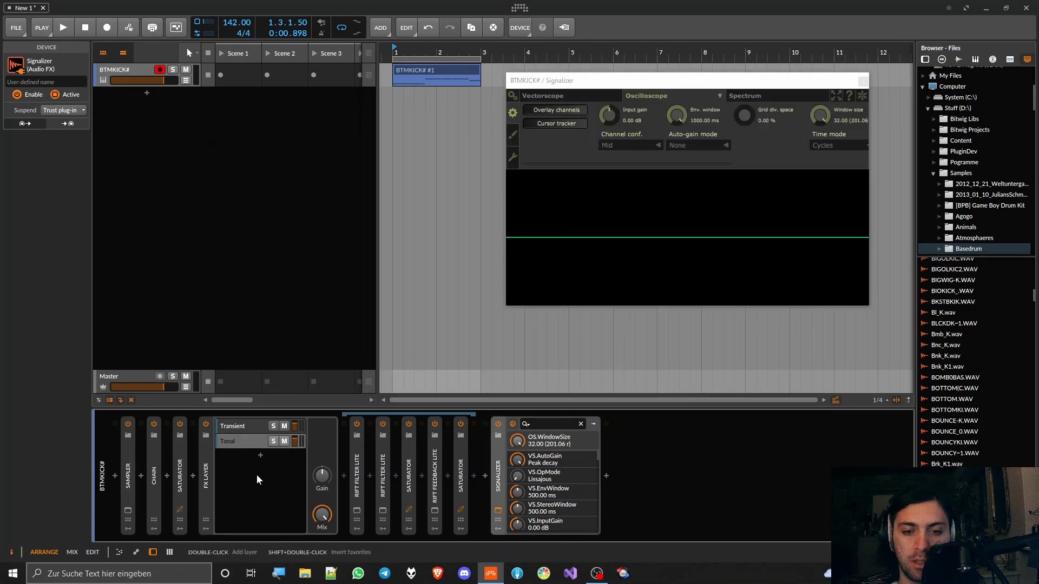
{"action": "left_click", "coordinate": [235, 426]}
{"action": "left_click", "coordinate": [239, 440]}
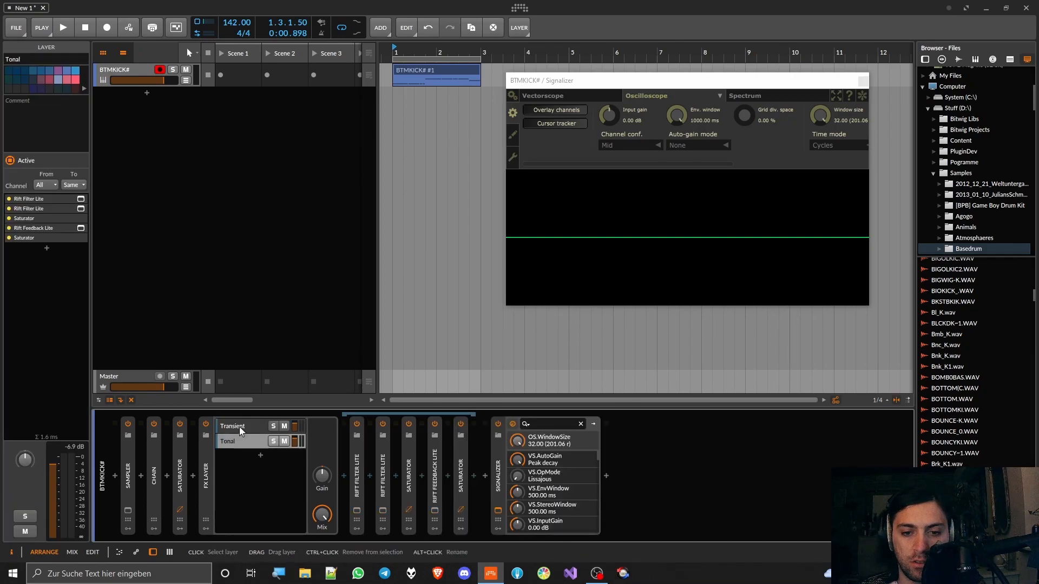
{"action": "left_click", "coordinate": [485, 474]}
{"action": "type", "text": "saturator"}
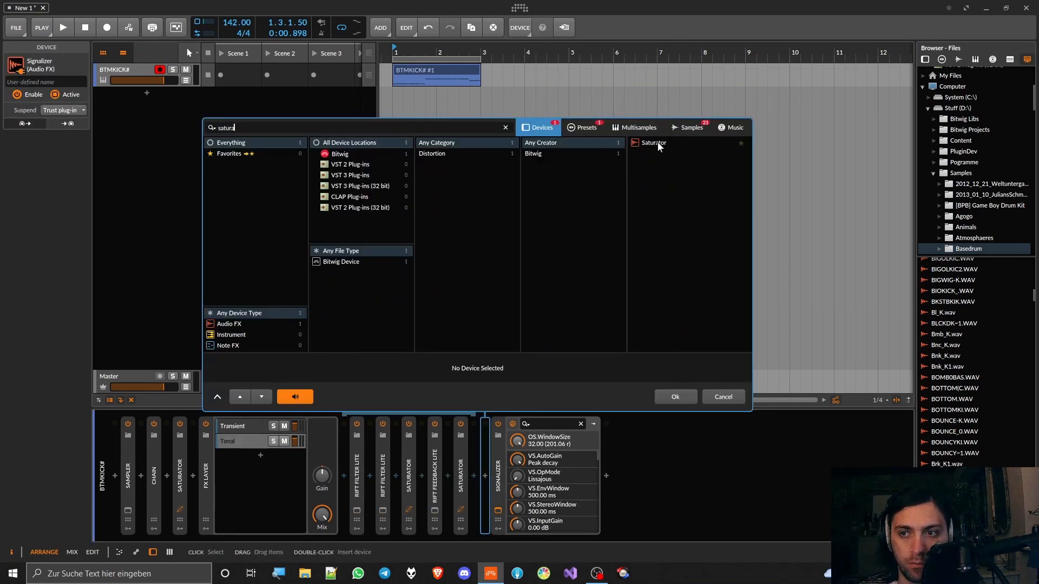
{"action": "double_click", "coordinate": [657, 142]}
{"action": "key", "text": "space"}
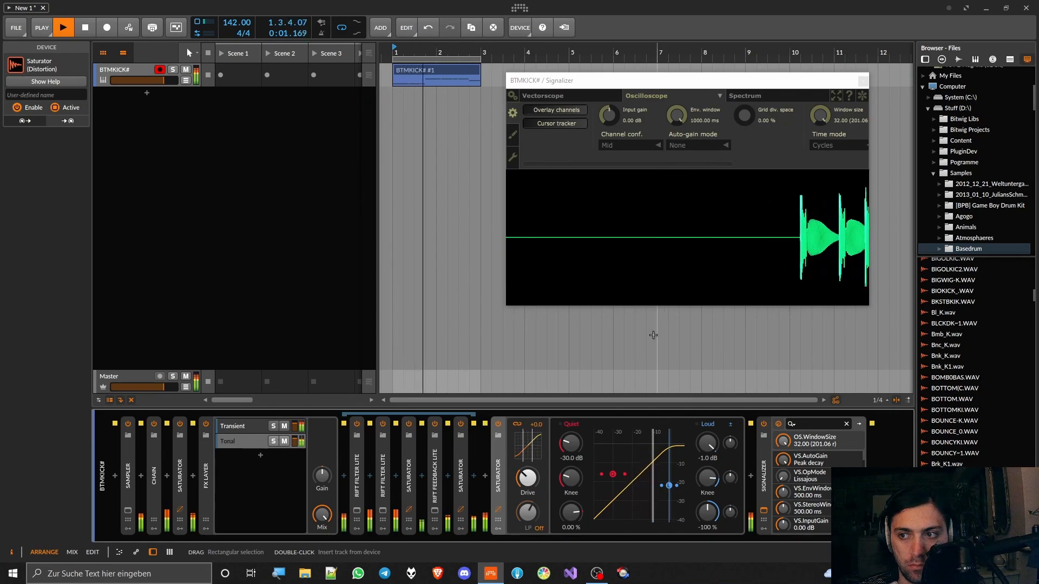
Step: Set the new Saturator's quiet ratio to -146 % and fine-tune its drive and loud curve, collapse the device and stop playback
{"action": "mouse_move", "coordinate": [527, 478]}
{"action": "left_mouse_down"}
{"action": "mouse_move", "coordinate": [527, 455]}
{"action": "mouse_move", "coordinate": [527, 474]}
{"action": "left_mouse_up"}
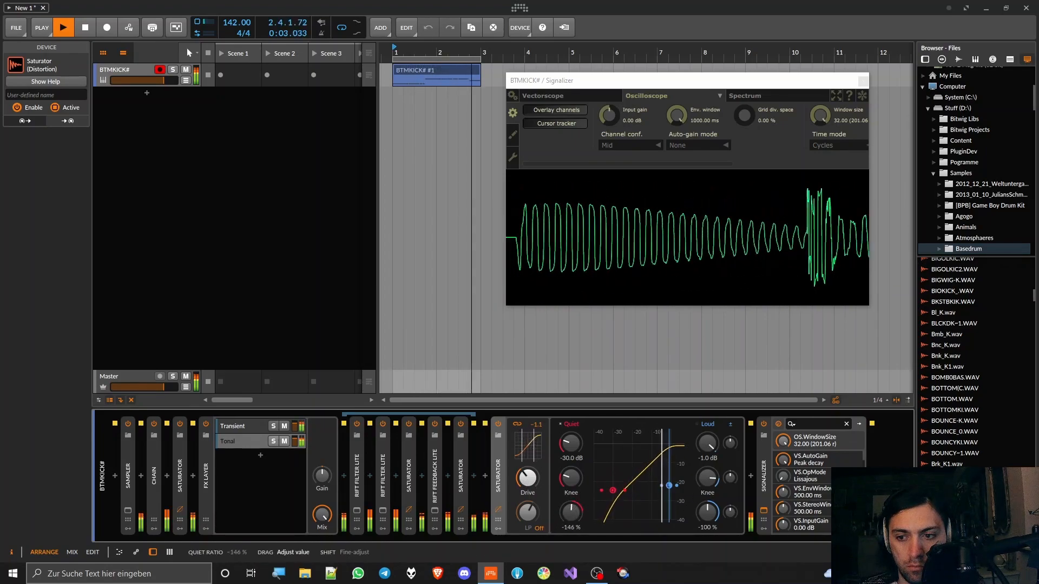
{"action": "mouse_move", "coordinate": [711, 465]}
{"action": "left_mouse_down"}
{"action": "mouse_move", "coordinate": [709, 485]}
{"action": "mouse_move", "coordinate": [709, 460]}
{"action": "left_mouse_up"}
{"action": "left_click", "coordinate": [501, 473]}
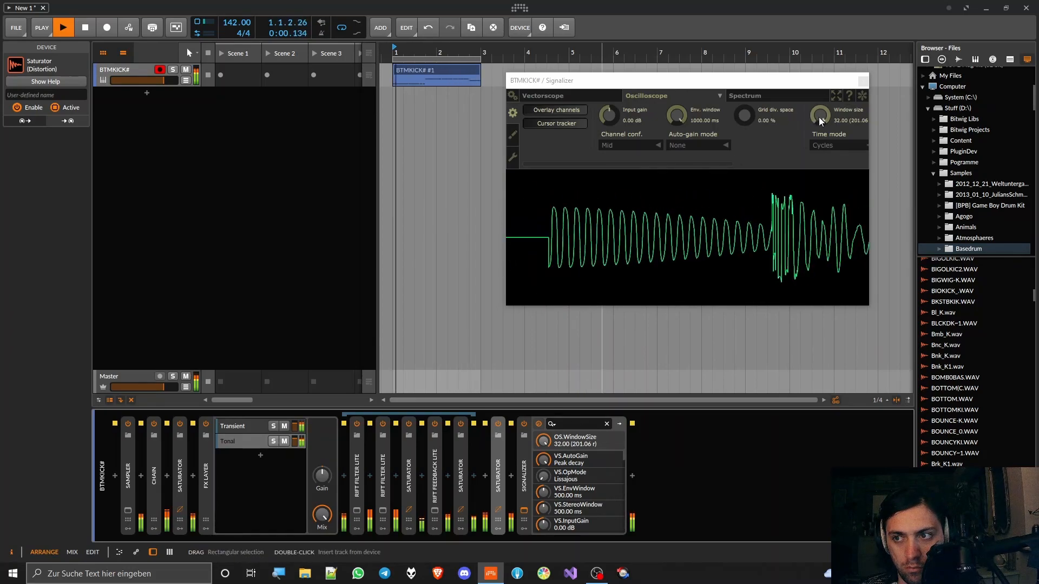
{"action": "key", "text": "space"}
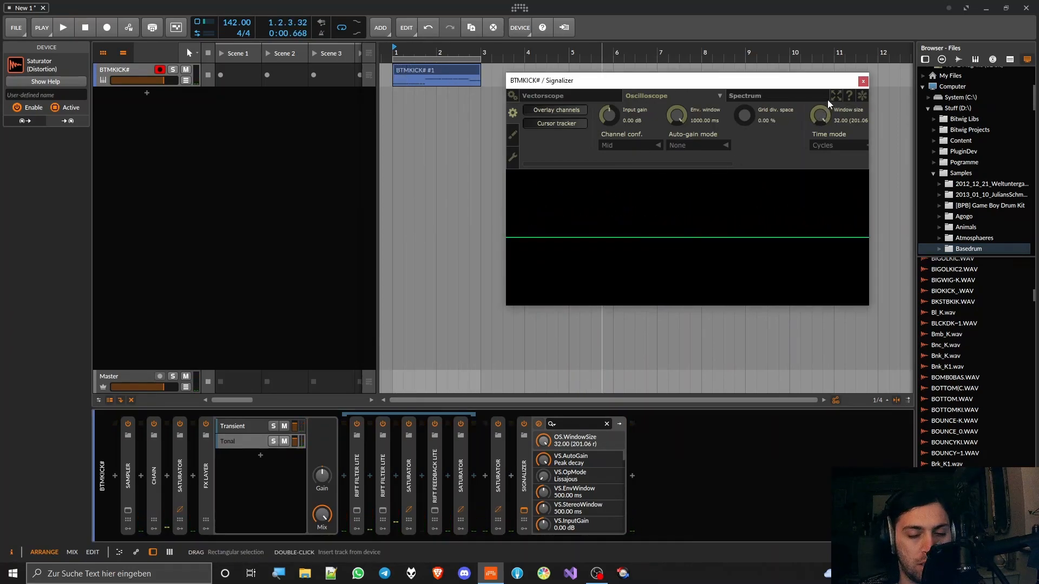
Step: Move the Signalizer window aside, collapse its device and extend the BTMKICK# clip to four bars
{"action": "left_click_drag", "start_coordinate": [852, 83], "coordinate": [981, 193]}
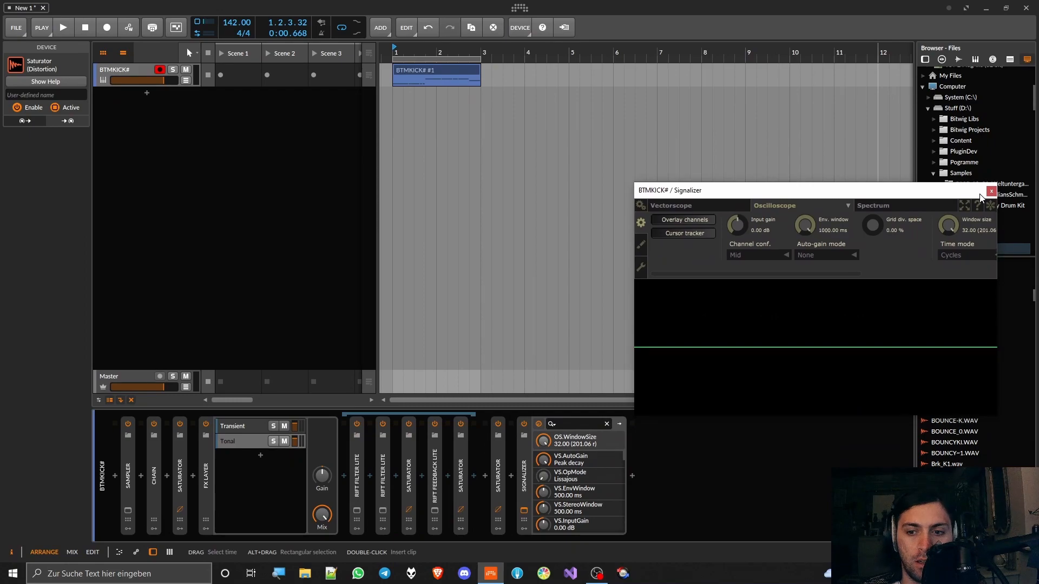
{"action": "double_click", "coordinate": [524, 482]}
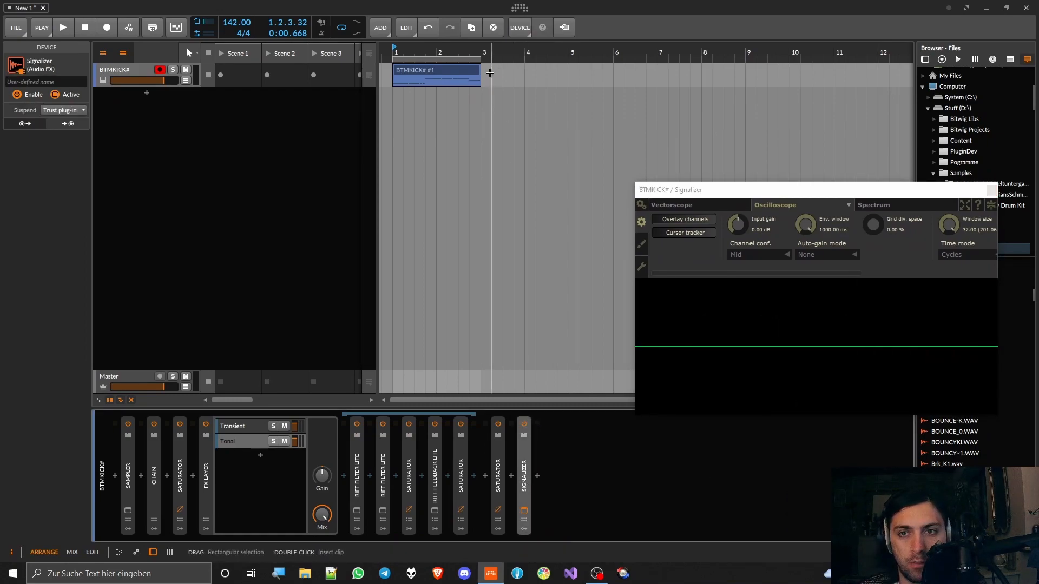
{"action": "left_click_drag", "start_coordinate": [480, 65], "coordinate": [577, 56]}
Step: Open the clip's notes, duplicate the two-bar pattern starting at 3.1 and enlarge the note editor
{"action": "double_click", "coordinate": [552, 79]}
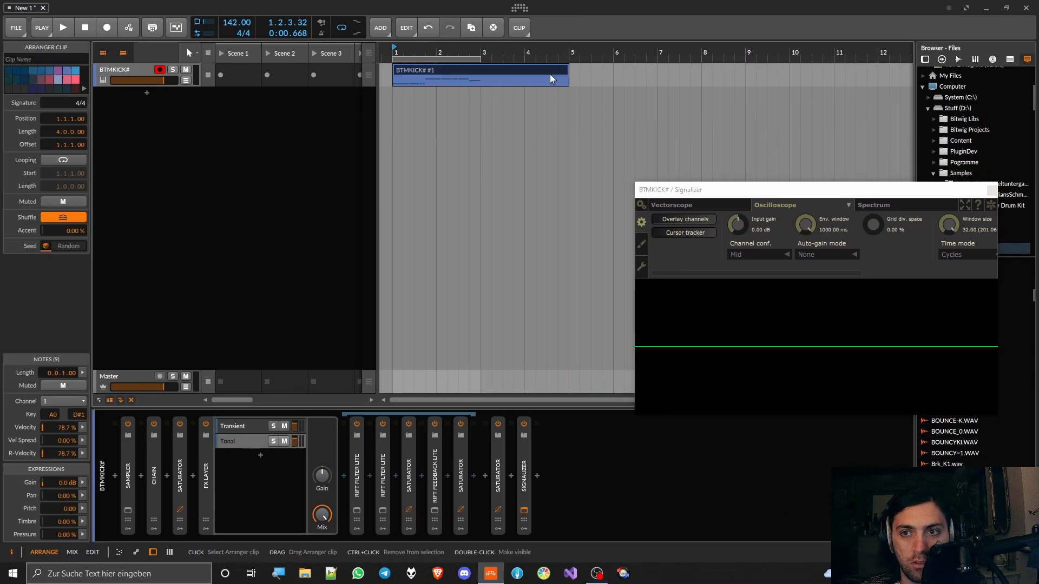
{"action": "left_click", "coordinate": [546, 487]}
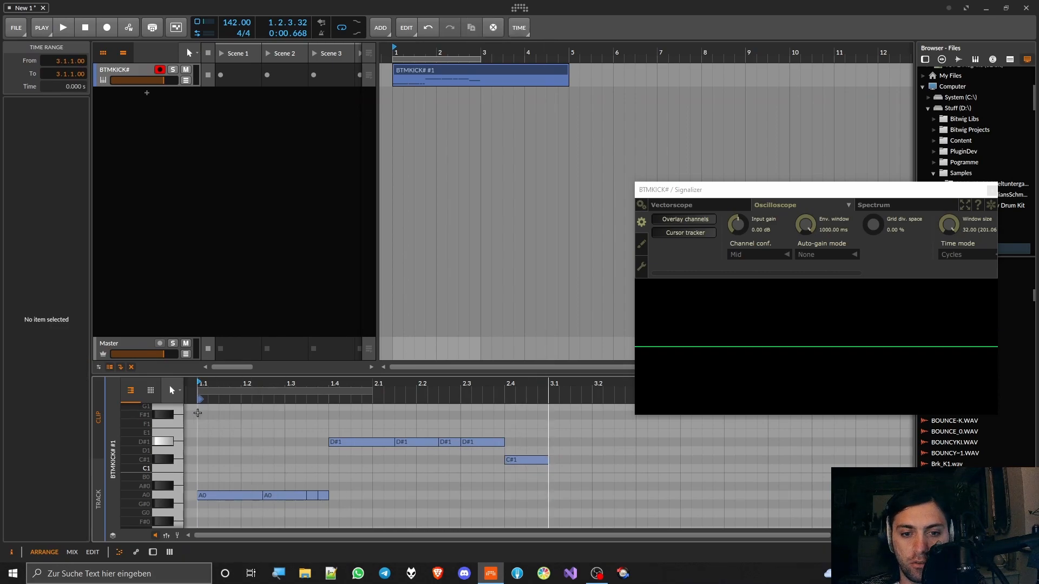
{"action": "left_click_drag", "start_coordinate": [199, 412], "coordinate": [544, 501]}
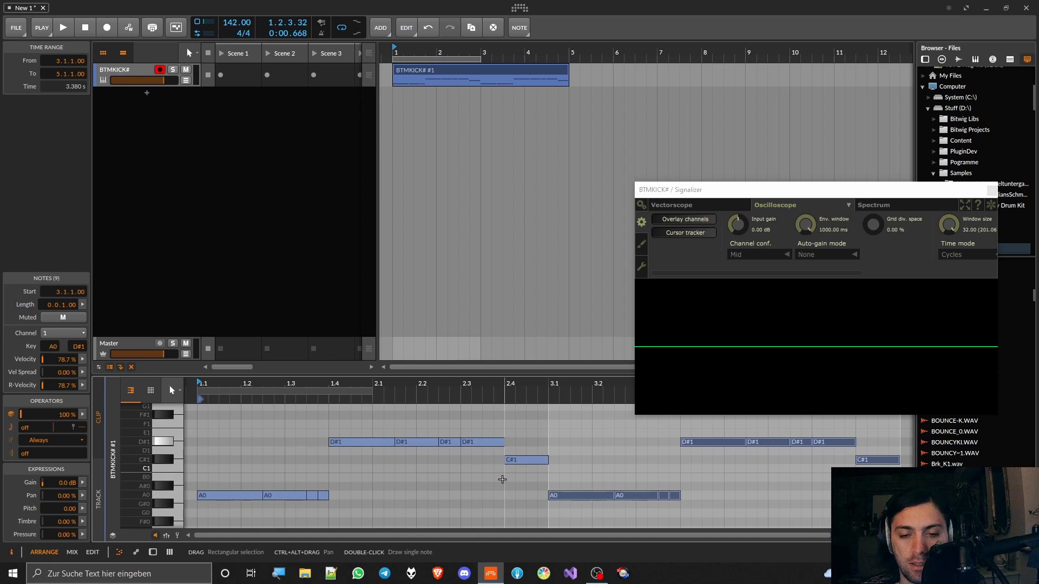
{"action": "scroll", "coordinate": [471, 481], "scroll_direction": "down", "scroll_amount": 3}
{"action": "left_click_drag", "start_coordinate": [479, 374], "coordinate": [460, 148]}
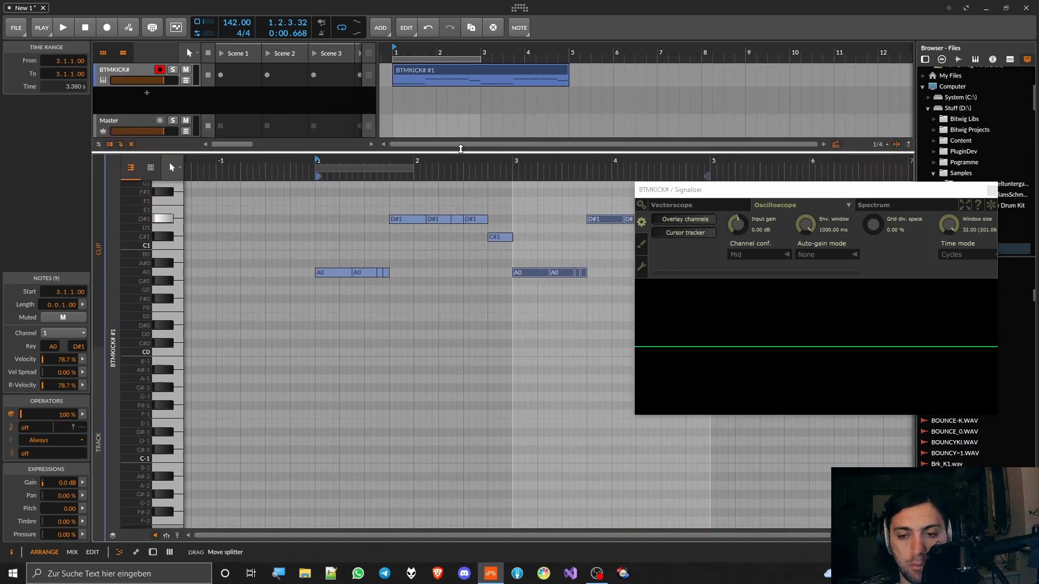
Step: Transpose the short A0 note at 1.3.4 up by octaves to A3 and audition the clip
{"action": "left_click", "coordinate": [398, 269]}
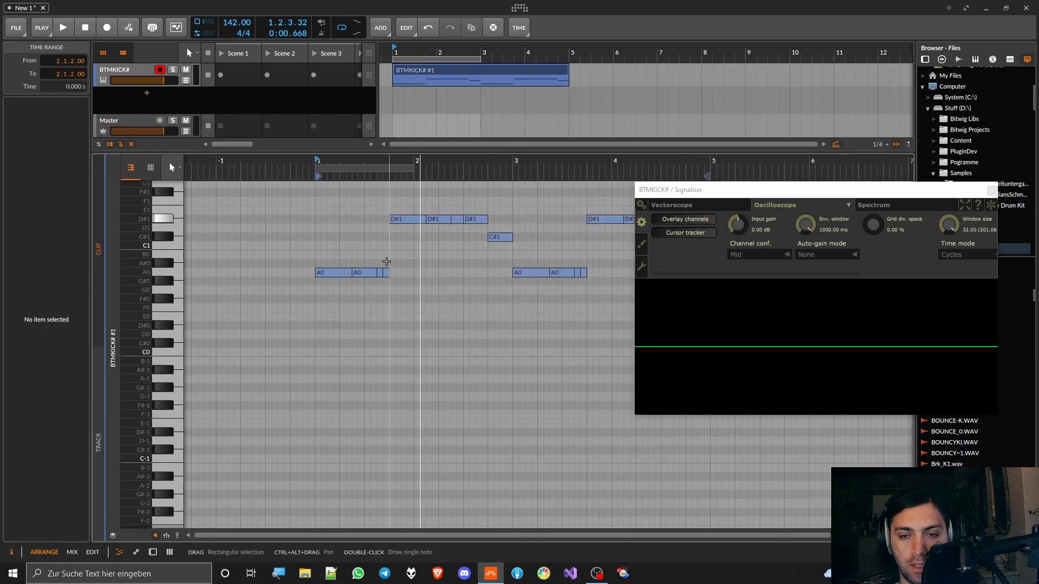
{"action": "left_click", "coordinate": [386, 273]}
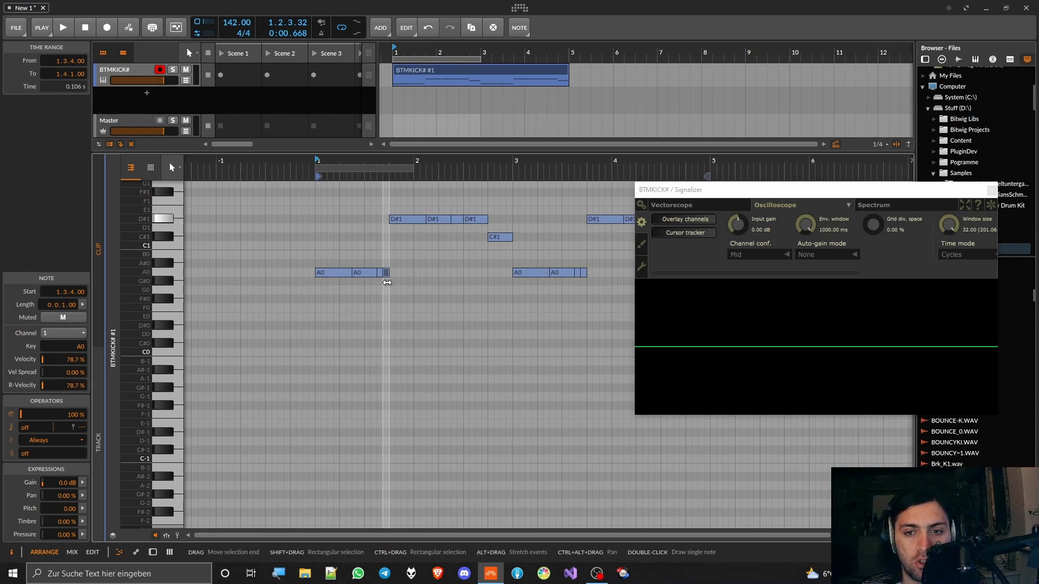
{"action": "key", "text": "shift+Up"}
{"action": "key", "text": "shift+Up"}
{"action": "key", "text": "shift+Up"}
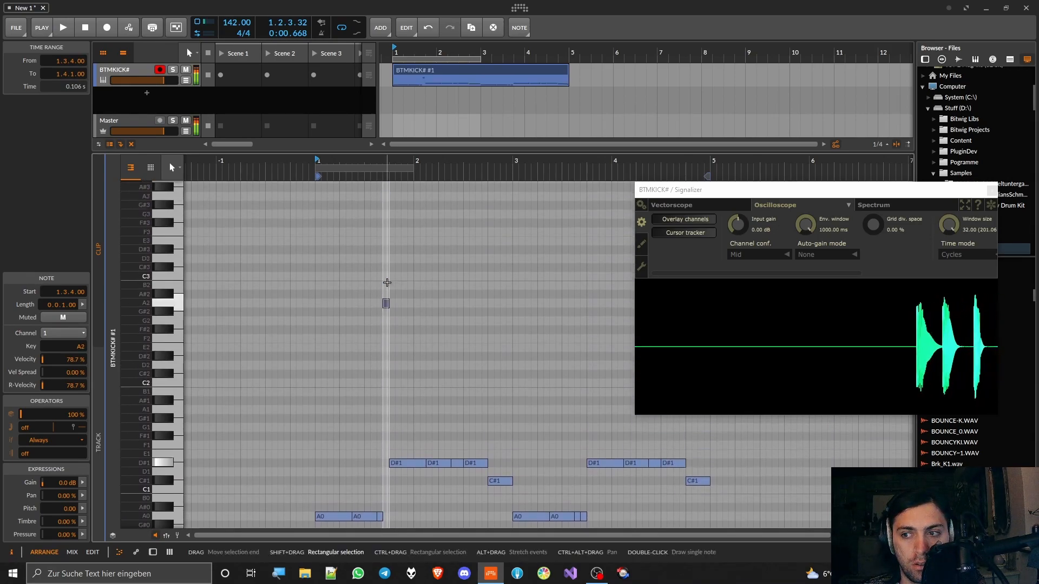
{"action": "key", "text": "shift+Down"}
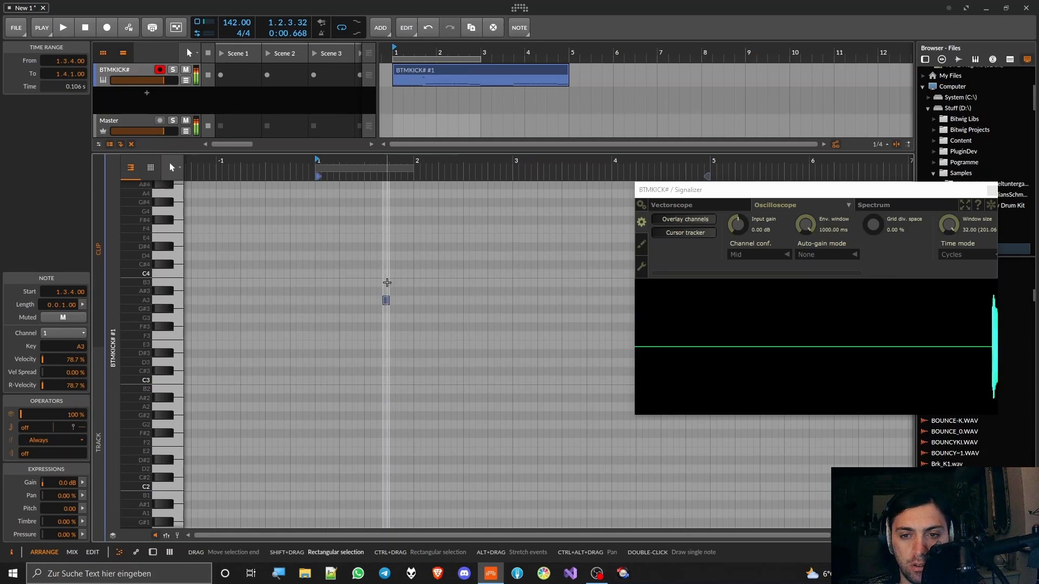
{"action": "key", "text": "shift+Up"}
{"action": "key", "text": "space"}
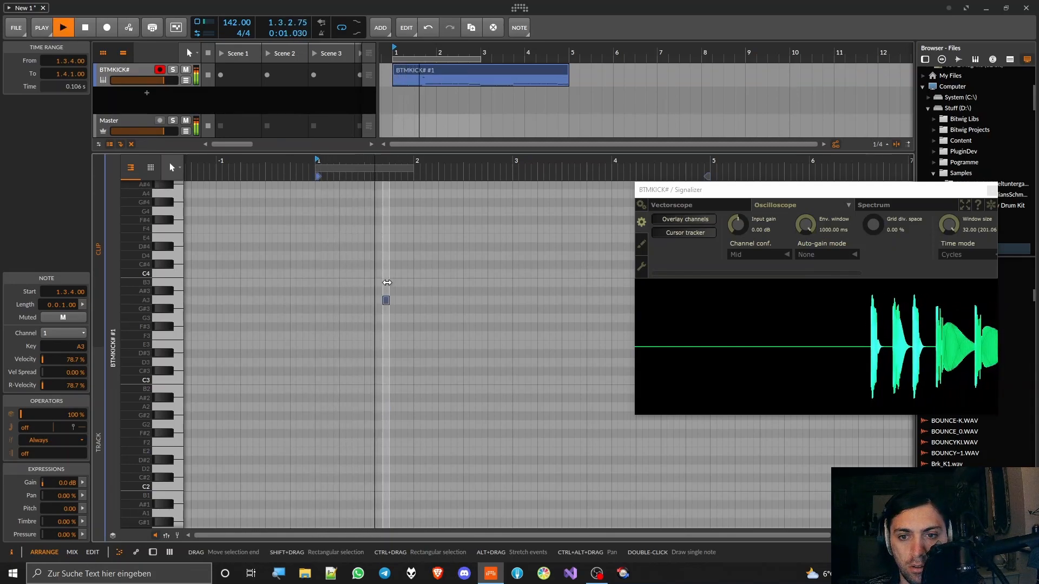
Step: Transpose the note at 1.3.4 down by octaves to A1 while auditioning the clip
{"action": "key", "text": "shift+Down"}
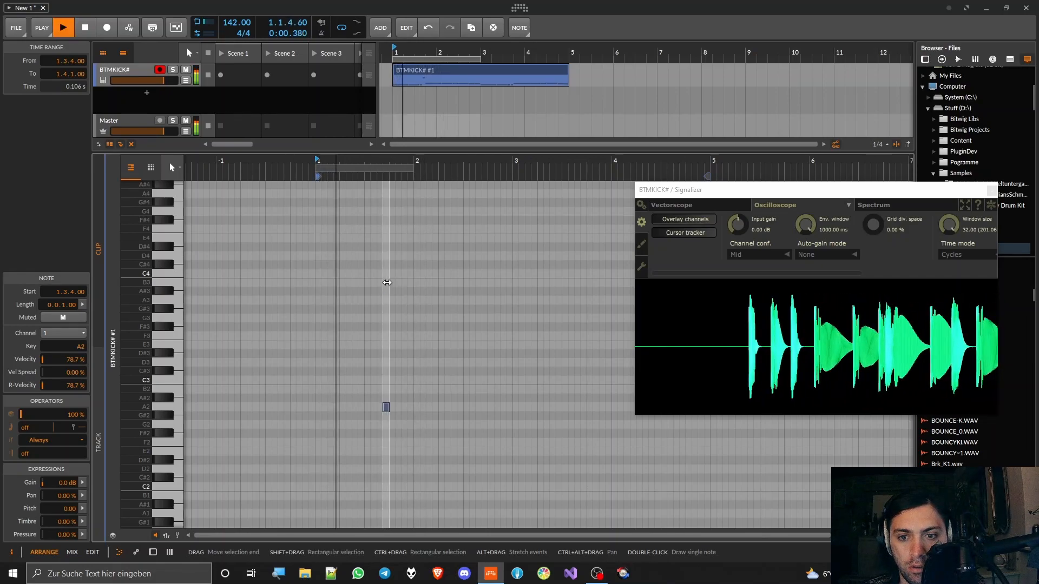
{"action": "key", "text": "space"}
{"action": "key", "text": "shift+Down"}
{"action": "key", "text": "space"}
{"action": "scroll", "coordinate": [392, 303], "scroll_direction": "down", "scroll_amount": 8}
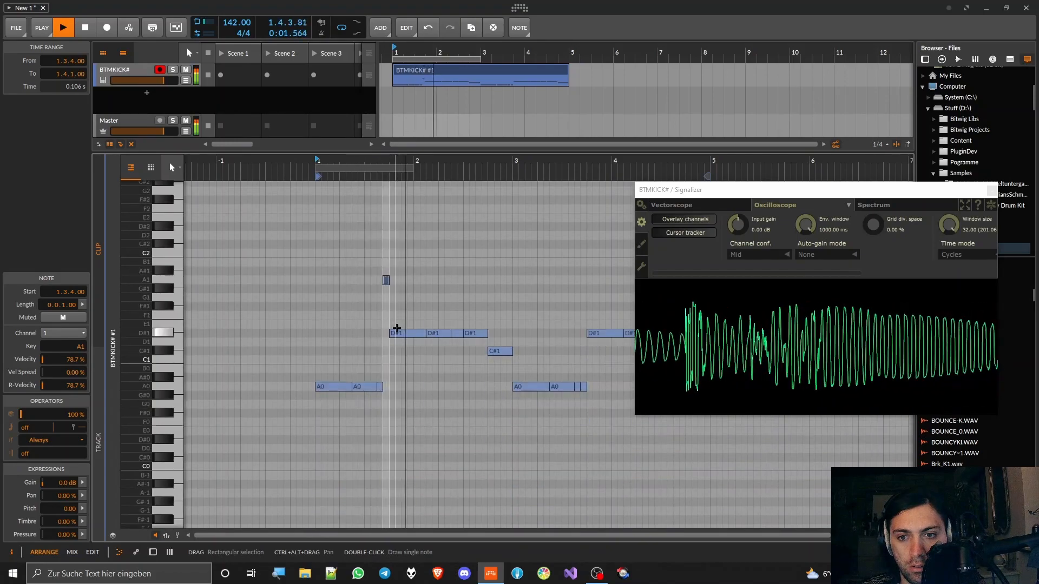
{"action": "key", "text": "space"}
Step: Transpose the short note at 1.3.3 to A1 and the one at 1.3.4 to A2, auditioning the pattern
{"action": "left_click_drag", "start_coordinate": [395, 365], "coordinate": [377, 391]}
{"action": "key", "text": "shift+Up"}
{"action": "key", "text": "shift+Up"}
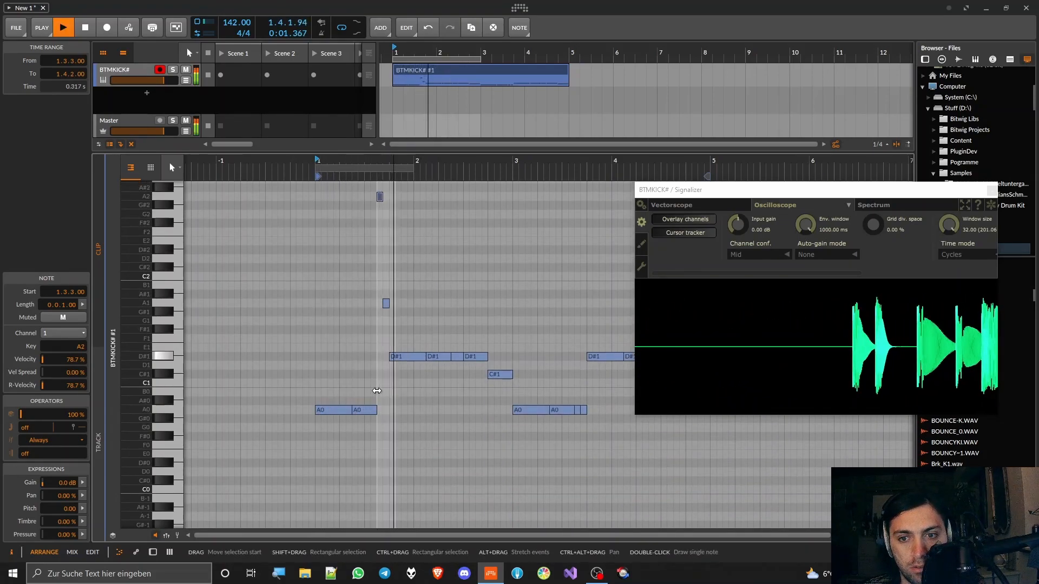
{"action": "left_click", "coordinate": [387, 303]}
{"action": "key", "text": "shift+Up"}
{"action": "key", "text": "space"}
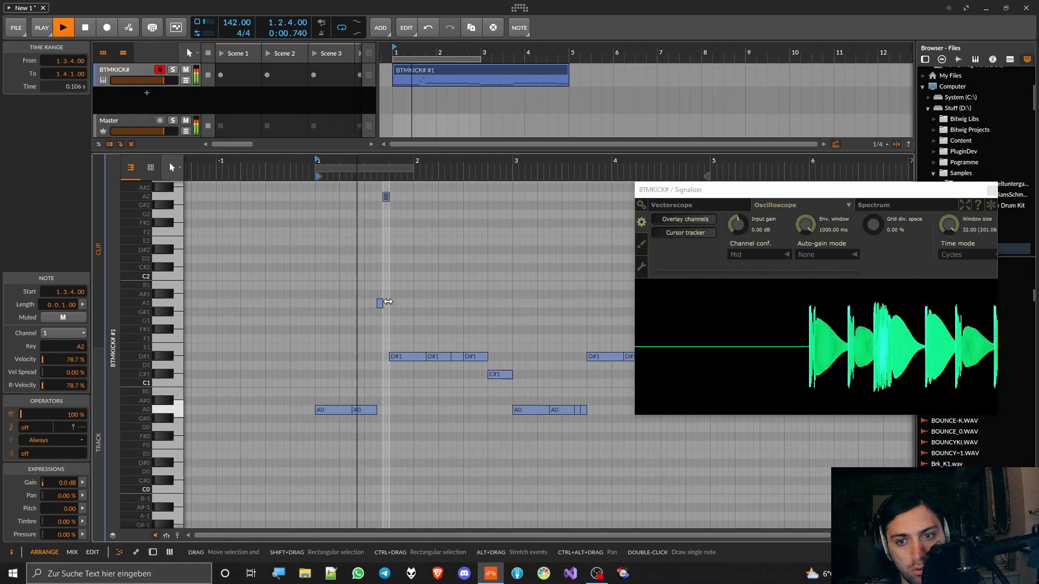
Step: Shorten both the A1 note at 1.3.3 and the A2 note at 1.3.4 to a length of 0.0.0.50
{"action": "left_click", "coordinate": [384, 300]}
{"action": "scroll", "coordinate": [384, 300], "scroll_direction": "up", "scroll_amount": 5}
{"action": "left_click_drag", "start_coordinate": [448, 198], "coordinate": [393, 206]}
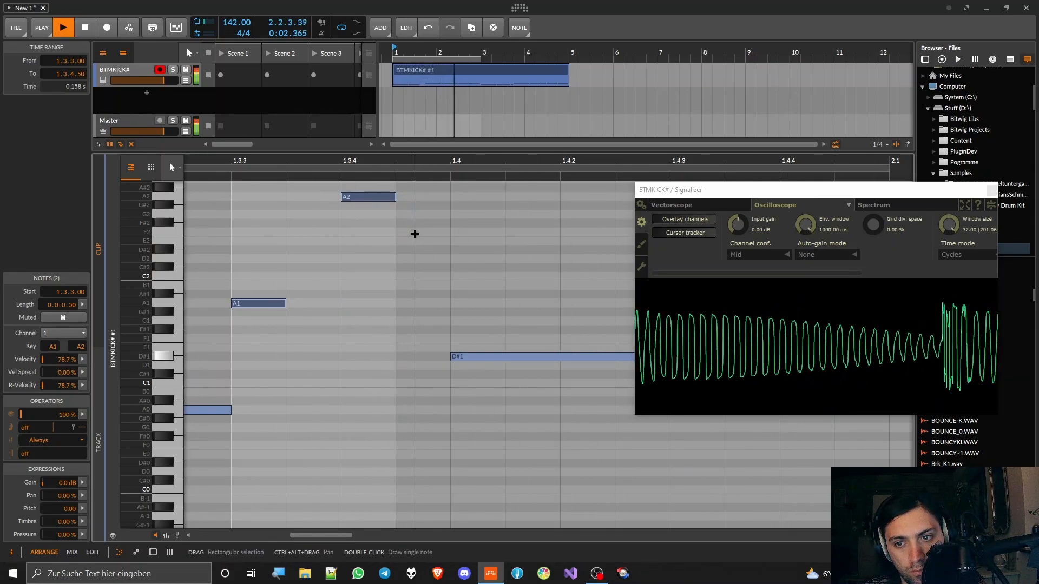
Step: Lengthen the A1 note at 1.3.3 so that it ends where the A2 note begins
{"action": "scroll", "coordinate": [414, 234], "scroll_direction": "down", "scroll_amount": 4}
{"action": "left_click", "coordinate": [444, 276]}
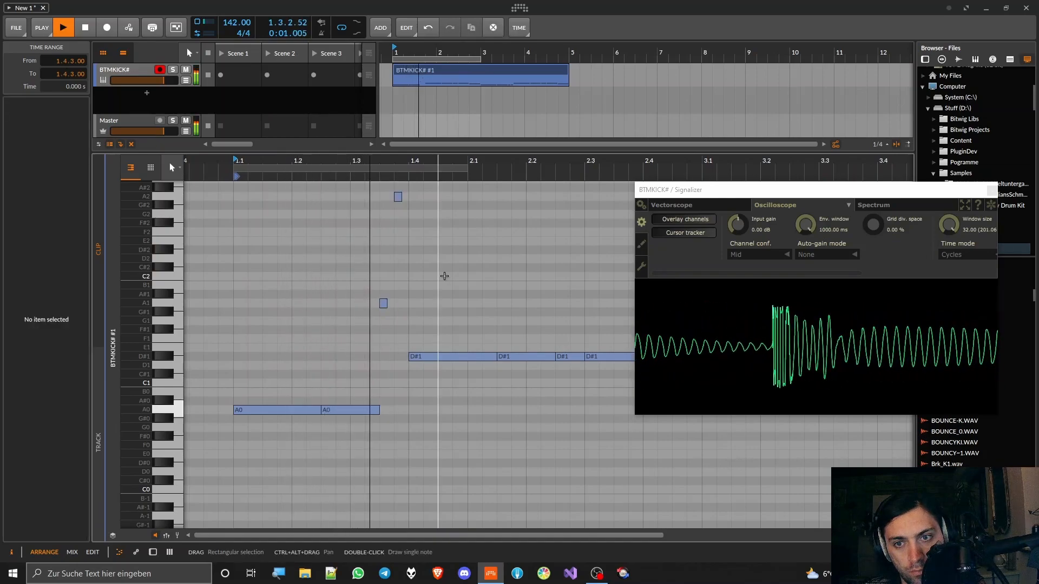
{"action": "left_click", "coordinate": [384, 303]}
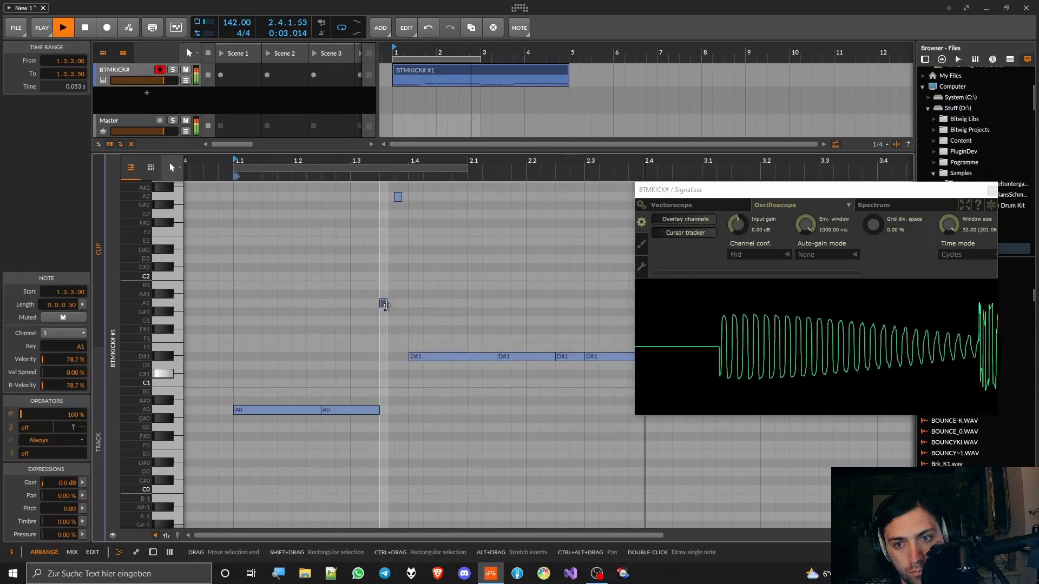
{"action": "left_click_drag", "start_coordinate": [386, 304], "coordinate": [394, 304]}
Step: Transpose the short A2 note at 1.3.4 up one octave to A3
{"action": "left_click", "coordinate": [467, 271]}
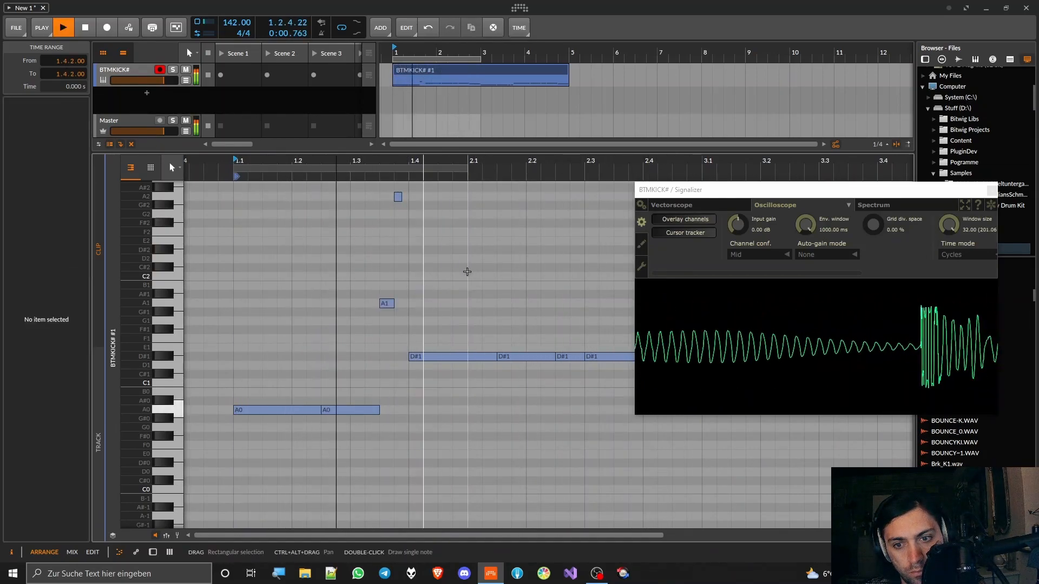
{"action": "left_click_drag", "start_coordinate": [411, 209], "coordinate": [384, 169]}
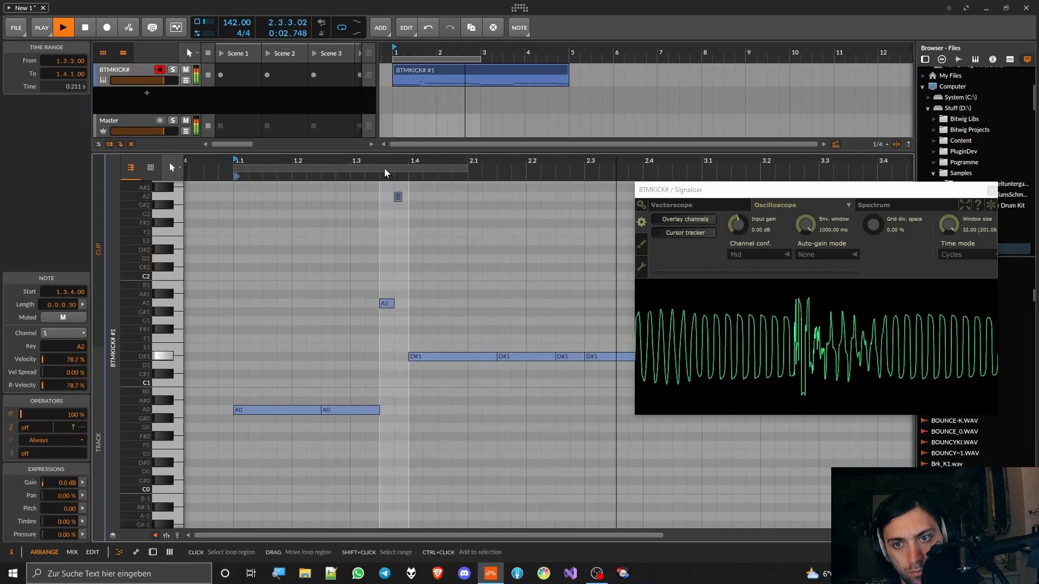
{"action": "key", "text": "shift+Up"}
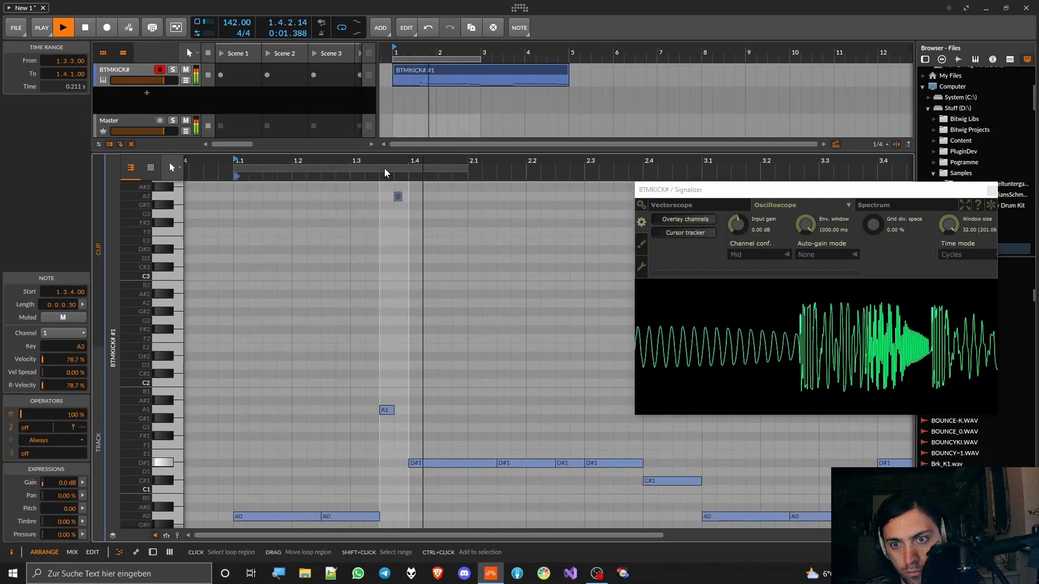
Step: Transpose the short note at 1.3.4 down one octave to A2
{"action": "key", "text": "shift+Down"}
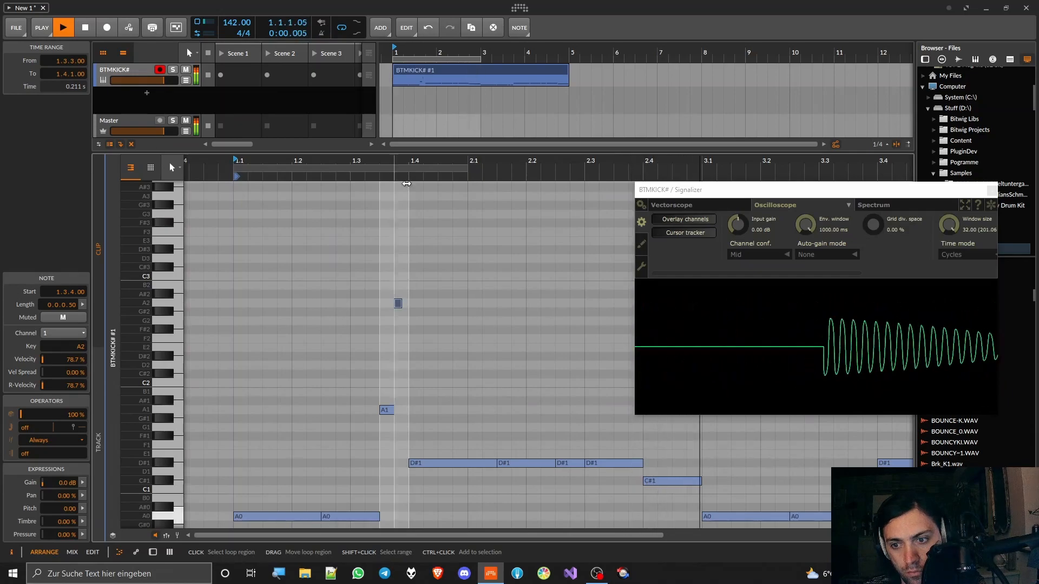
{"action": "left_click", "coordinate": [497, 348]}
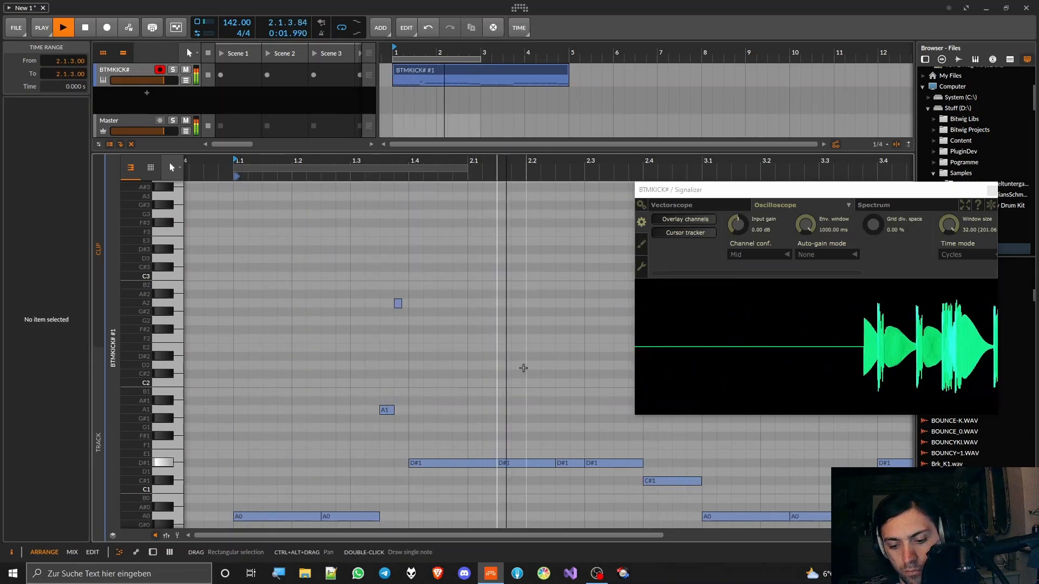
Step: Split the D#1 note in front of 2.4 at 2.3.3 and transpose its second half up one octave to D#2
{"action": "key", "text": "4"}
{"action": "left_click", "coordinate": [615, 463]}
{"action": "key", "text": "1"}
{"action": "left_click", "coordinate": [624, 463]}
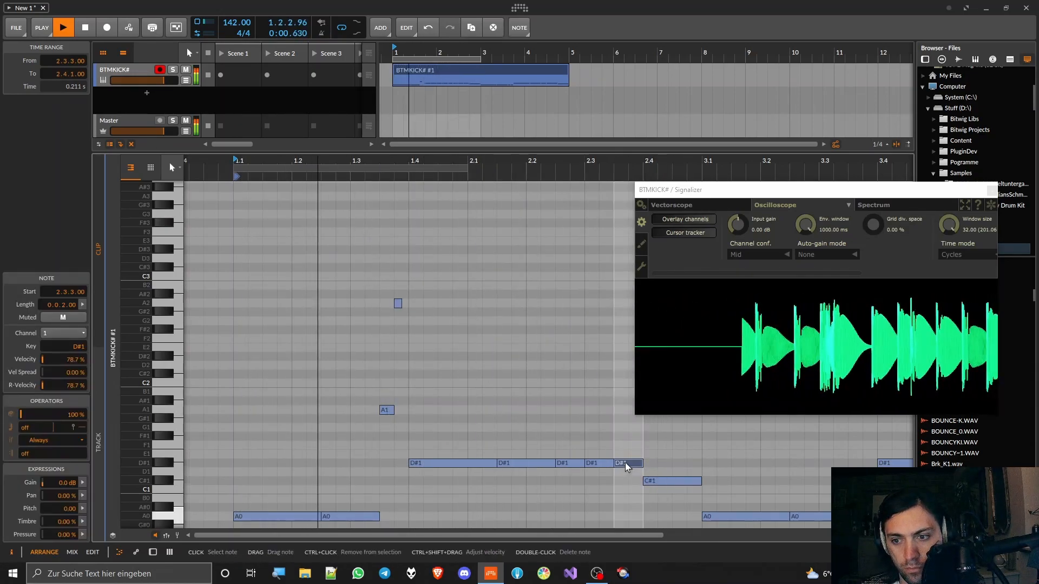
{"action": "key", "text": "shift+Up"}
{"action": "left_click", "coordinate": [570, 446]}
Step: Split the C#1 note at 2.4 in half at 2.4.3 and transpose the second half up one octave to C#2
{"action": "scroll", "coordinate": [544, 423], "scroll_direction": "right", "scroll_amount": 2}
{"action": "scroll", "coordinate": [542, 421], "scroll_direction": "right", "scroll_amount": 3}
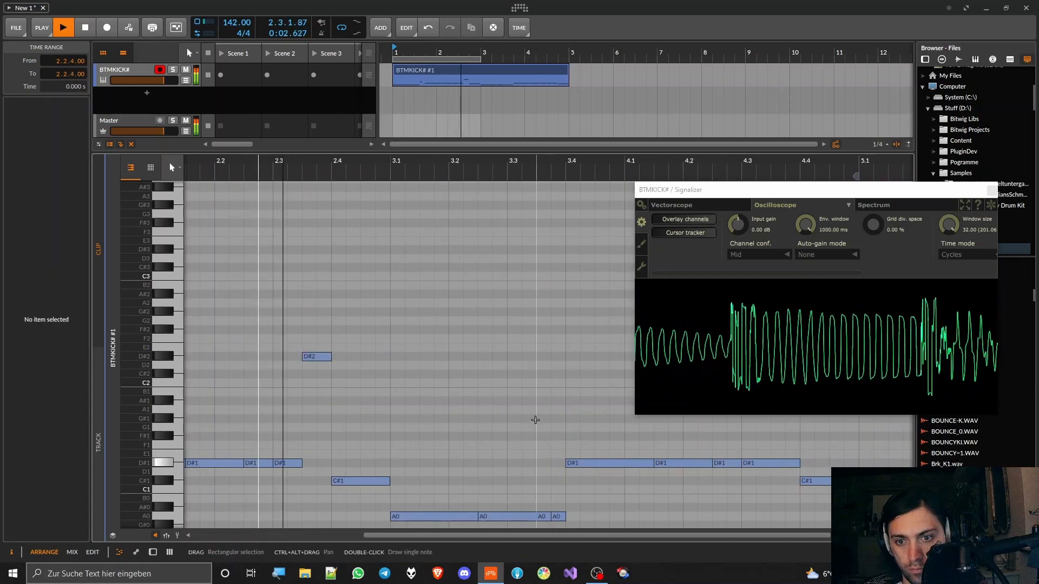
{"action": "key", "text": "5"}
{"action": "left_click", "coordinate": [362, 481]}
{"action": "key", "text": "1"}
{"action": "left_click", "coordinate": [373, 481]}
{"action": "key", "text": "shift+Up"}
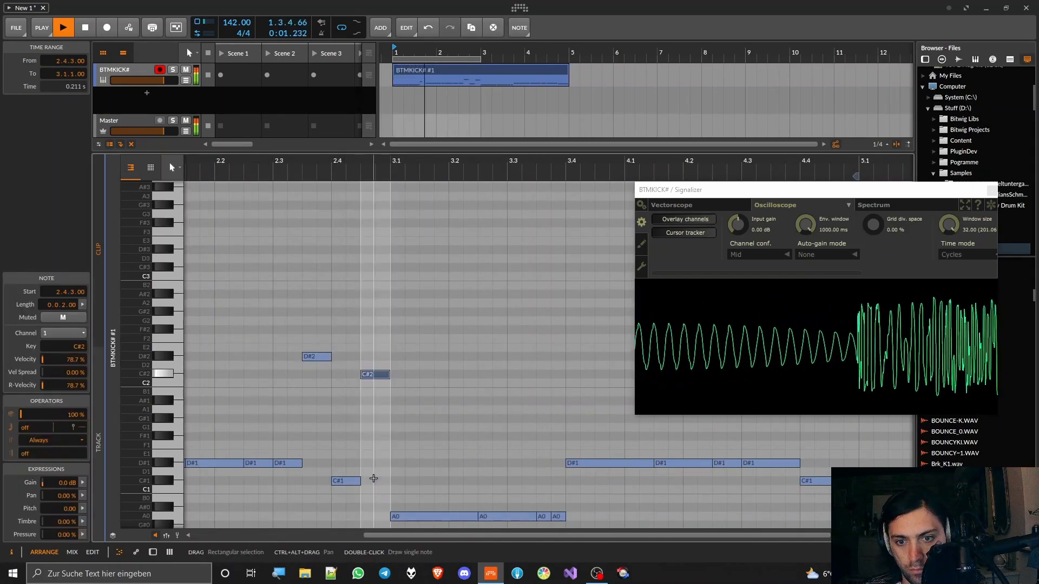
{"action": "left_click", "coordinate": [376, 416]}
Step: Try the note at 2.4.3 one octave higher at C#3, audition it, and return it to C#2
{"action": "scroll", "coordinate": [376, 411], "scroll_direction": "down", "scroll_amount": 3}
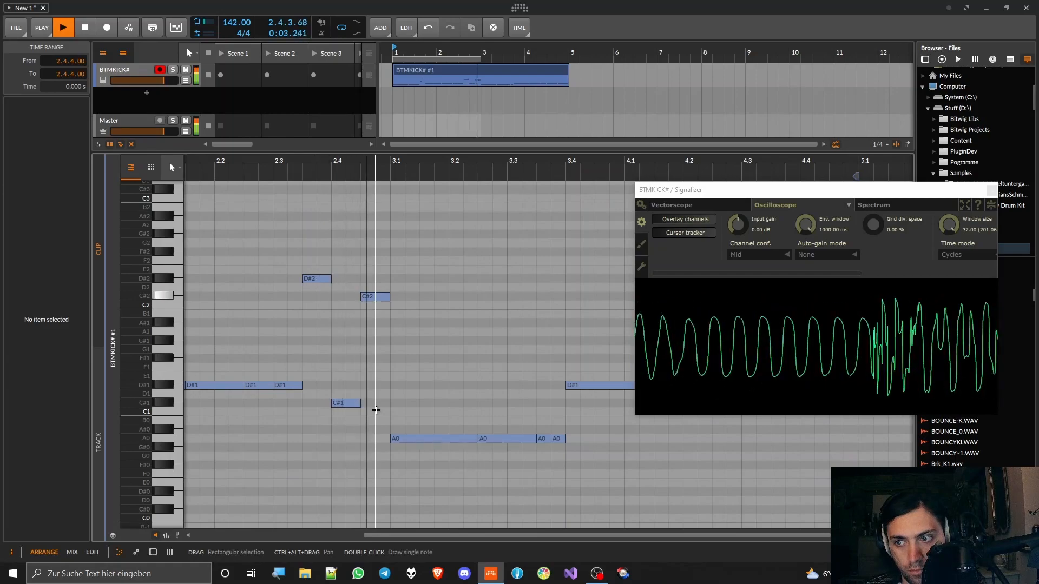
{"action": "left_click", "coordinate": [370, 296]}
{"action": "key", "text": "shift+Up"}
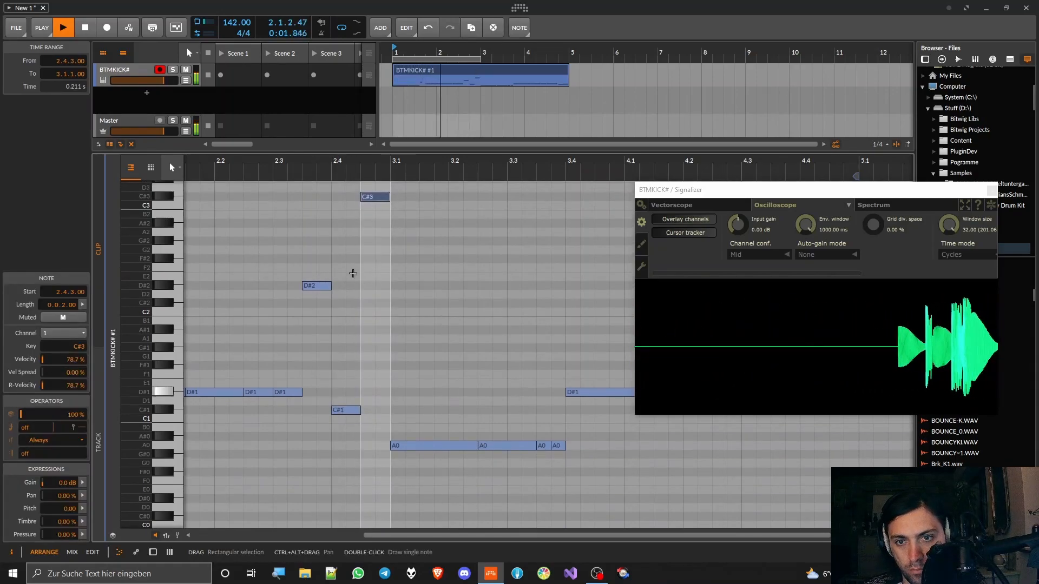
{"action": "left_click", "coordinate": [361, 278]}
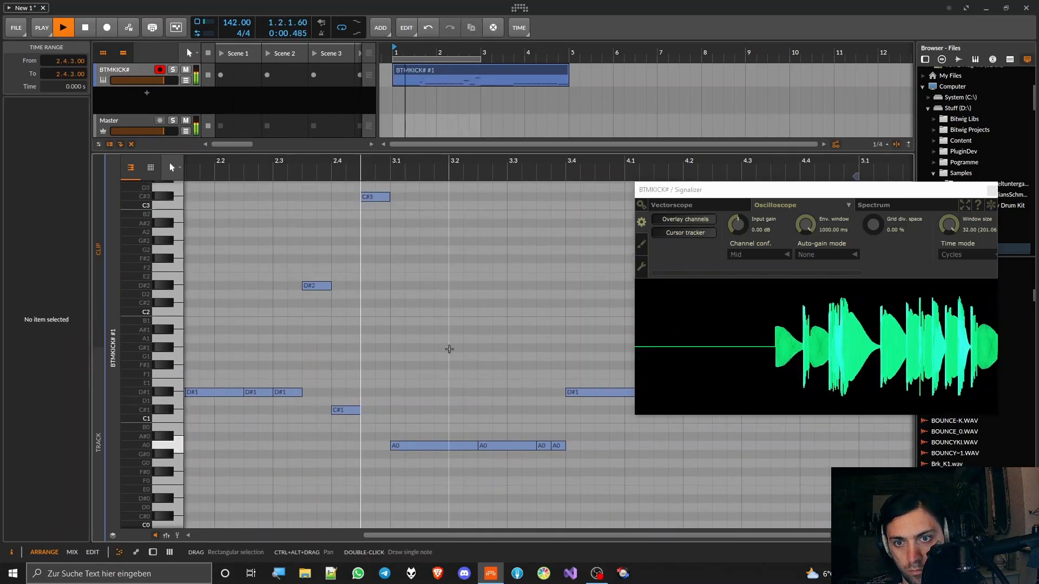
{"action": "left_click", "coordinate": [374, 197]}
{"action": "key", "text": "shift+Down"}
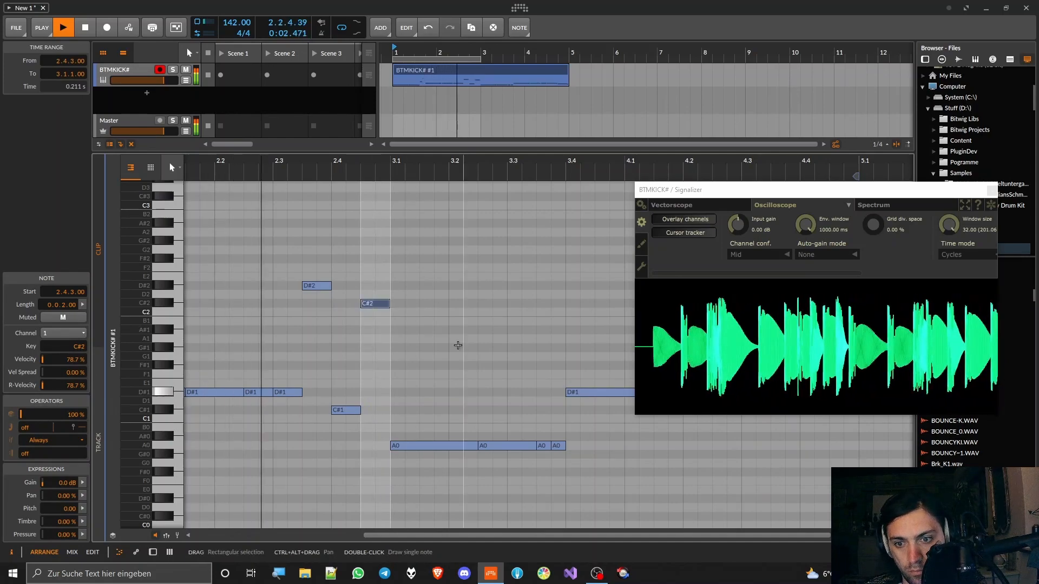
Step: Extend the arranger loop region to four bars so it covers the whole kick clip
{"action": "left_click", "coordinate": [462, 366]}
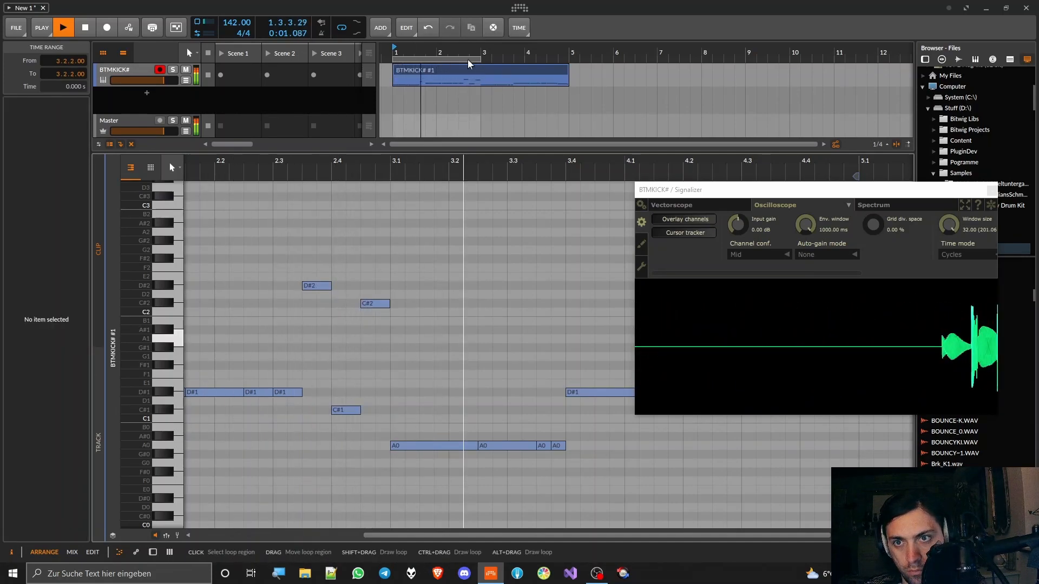
{"action": "left_click_drag", "start_coordinate": [479, 60], "coordinate": [568, 59]}
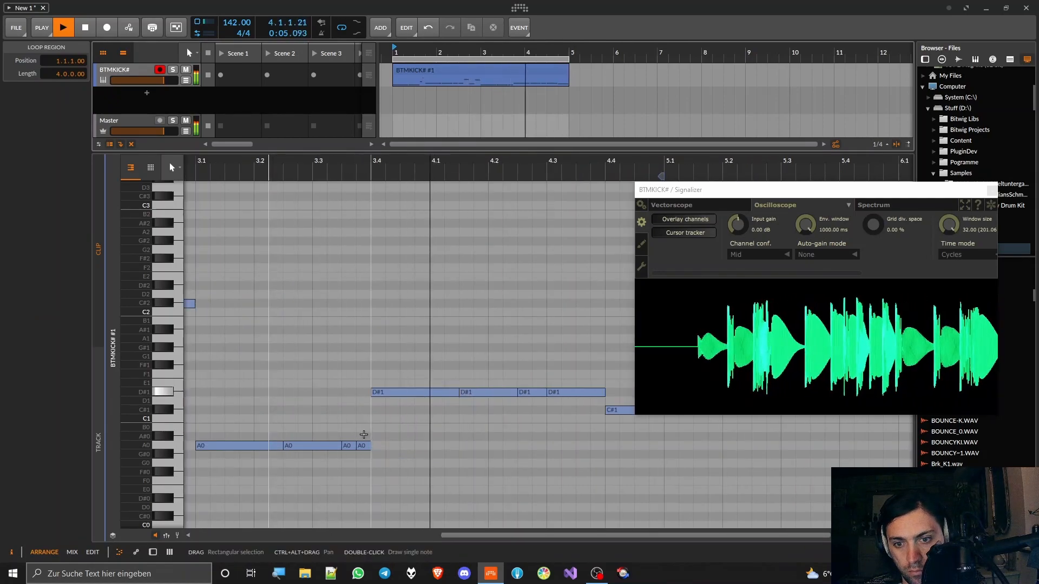
Step: Transpose the short A0 note at 3.3.4 up to C#1 and the one at 3.3.3 up to B0
{"action": "left_click", "coordinate": [363, 446]}
{"action": "key", "text": "Up"}
{"action": "key", "text": "Up"}
{"action": "key", "text": "Up"}
{"action": "key", "text": "Up"}
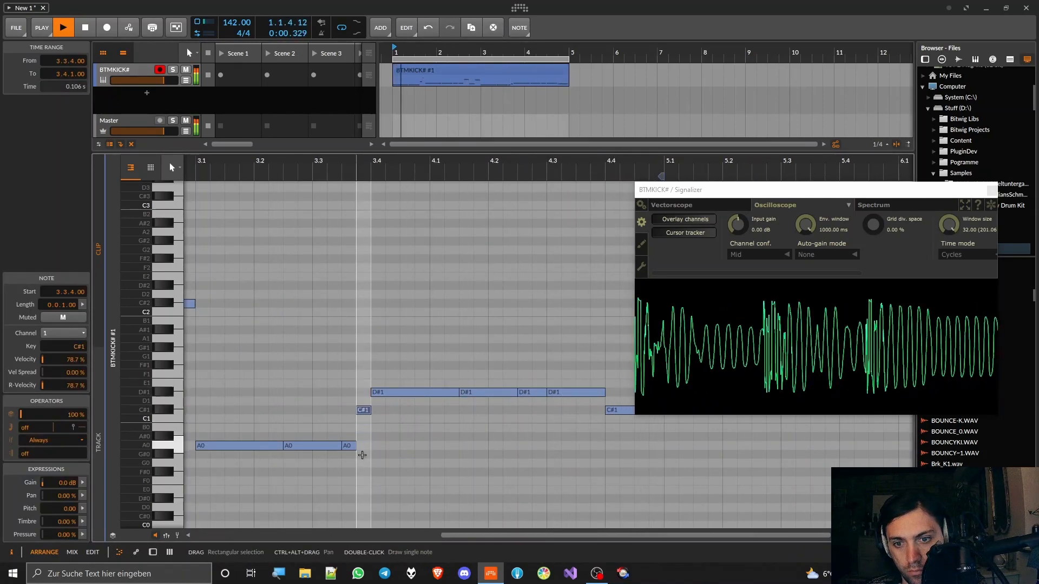
{"action": "left_click", "coordinate": [351, 447]}
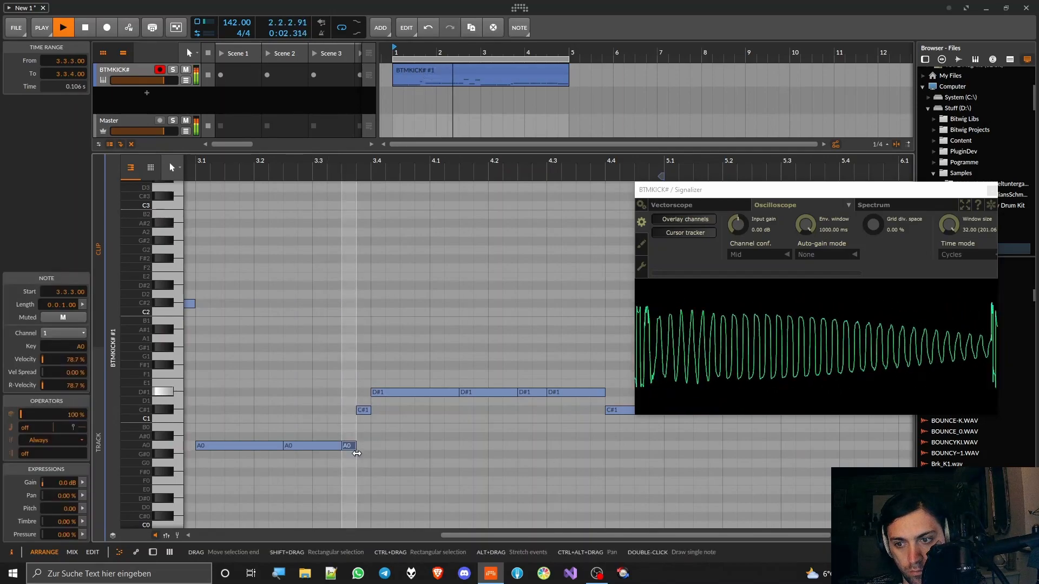
{"action": "left_click", "coordinate": [469, 420]}
{"action": "scroll", "coordinate": [469, 420], "scroll_direction": "down", "scroll_amount": 4}
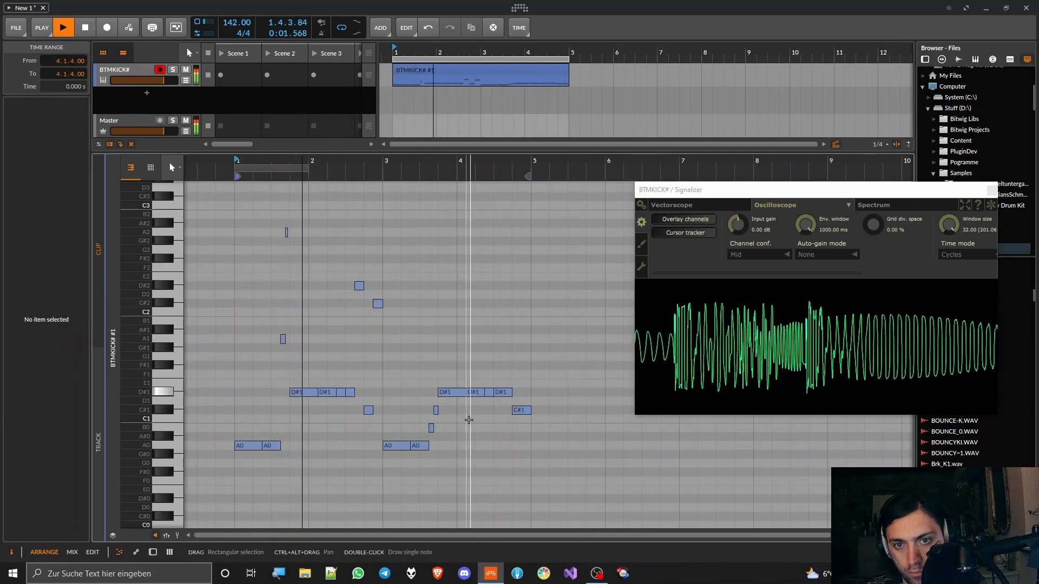
Step: Split the last D#1 note at 4.3.2 and 4.3.3, transpose its final part to D#2, and audition from 4.3
{"action": "scroll", "coordinate": [468, 419], "scroll_direction": "up", "scroll_amount": 2}
{"action": "scroll", "coordinate": [469, 420], "scroll_direction": "up", "scroll_amount": 1}
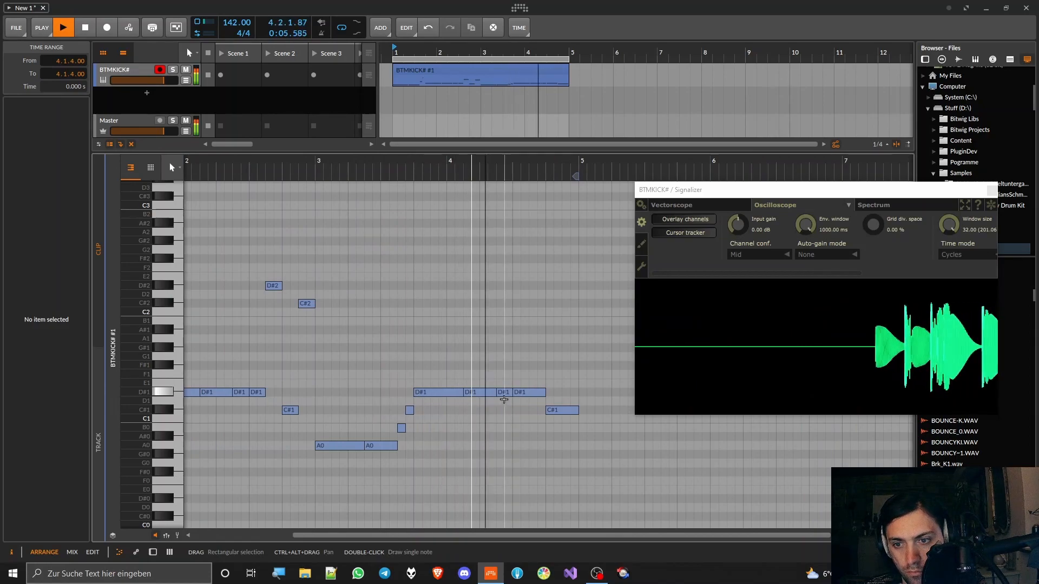
{"action": "left_click", "coordinate": [520, 394]}
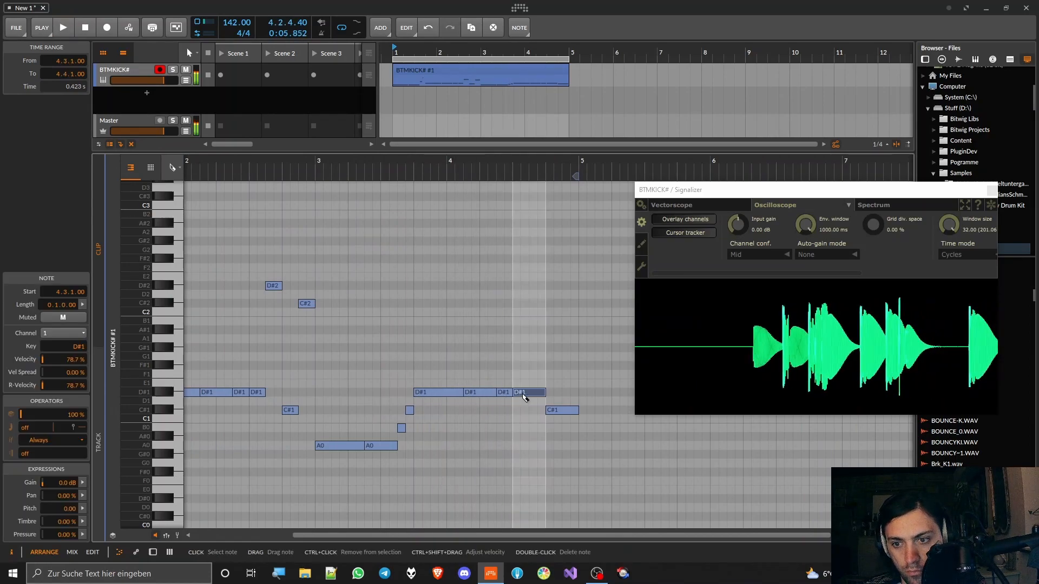
{"action": "key", "text": "5"}
{"action": "left_click", "coordinate": [527, 396]}
{"action": "key", "text": "1"}
{"action": "left_click", "coordinate": [537, 392]}
{"action": "key", "text": "shift+Up"}
{"action": "left_click", "coordinate": [515, 177]}
{"action": "key", "text": "space"}
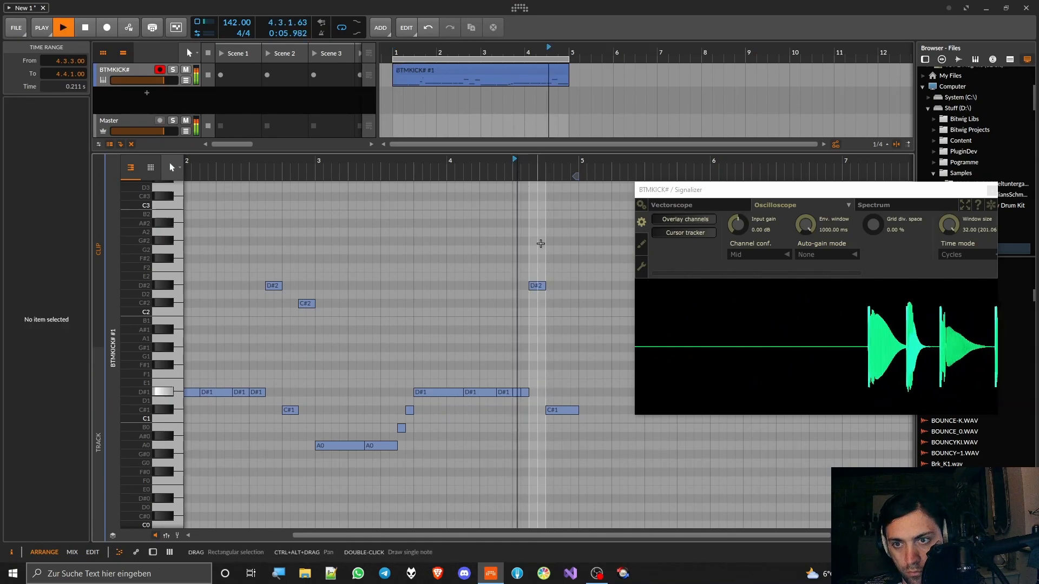
{"action": "key", "text": "space"}
{"action": "key", "text": "space"}
Step: Transpose the C#1 note at 4.4.1 to C#2, split it at 4.4.3, and raise its first half to C#3
{"action": "left_click", "coordinate": [566, 414]}
{"action": "key", "text": "shift+Up"}
{"action": "key", "text": "space"}
{"action": "left_click", "coordinate": [562, 303]}
{"action": "key", "text": "1"}
{"action": "left_click", "coordinate": [556, 304]}
{"action": "key", "text": "shift+Up"}
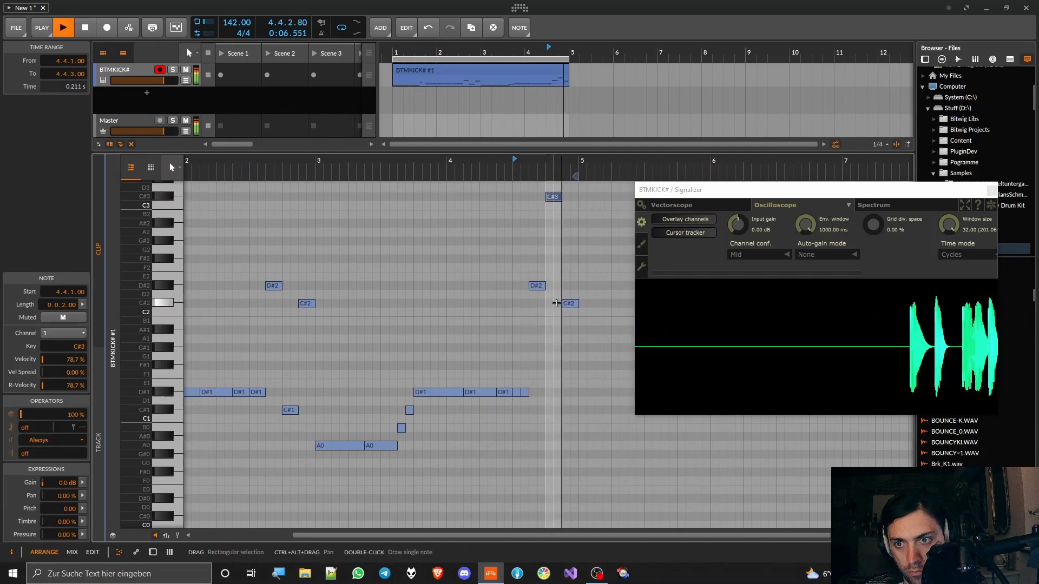
{"action": "key", "text": "space"}
{"action": "key", "text": "space"}
Step: Split the C#3 note at 4.4.2 and transpose its second half up one octave to C#4
{"action": "key", "text": "5"}
{"action": "left_click", "coordinate": [553, 198]}
{"action": "key", "text": "1"}
{"action": "left_click", "coordinate": [558, 198]}
{"action": "key", "text": "shift+Up"}
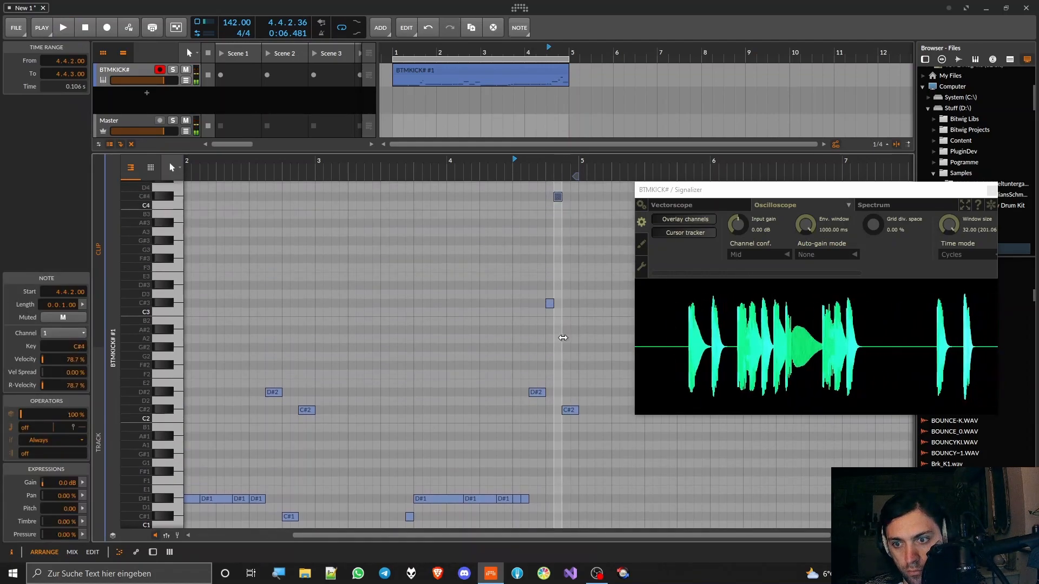
Step: Try transposing the last note of the clip, at 4.4.3, up one octave
{"action": "left_click", "coordinate": [569, 410]}
{"action": "key", "text": "shift+Up"}
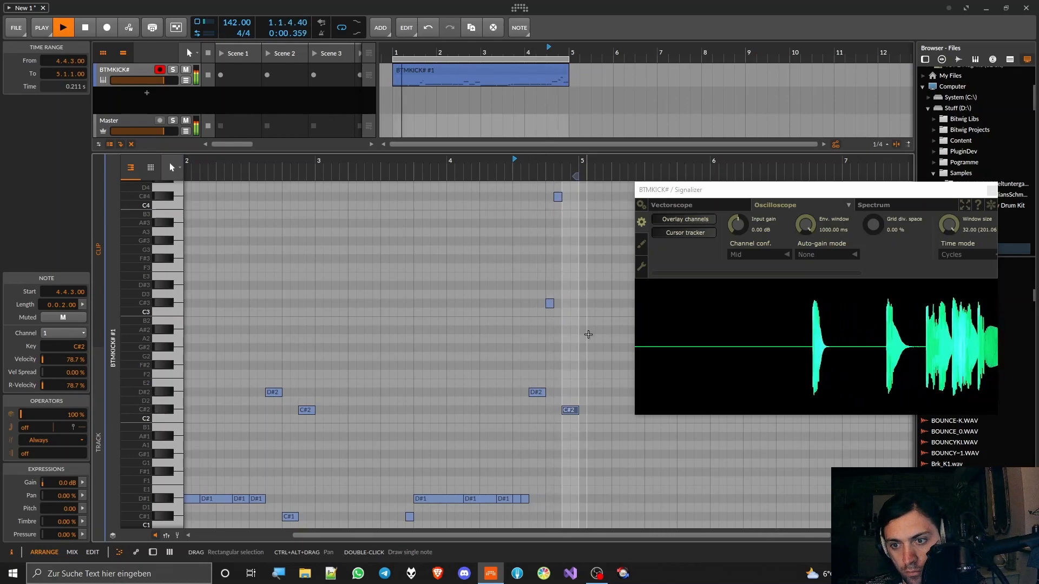
Step: Reset the play start to bar 1 and save the project under the name 808 followed by a long run of 8s
{"action": "left_click", "coordinate": [395, 53]}
{"action": "key", "text": "ctrl+s"}
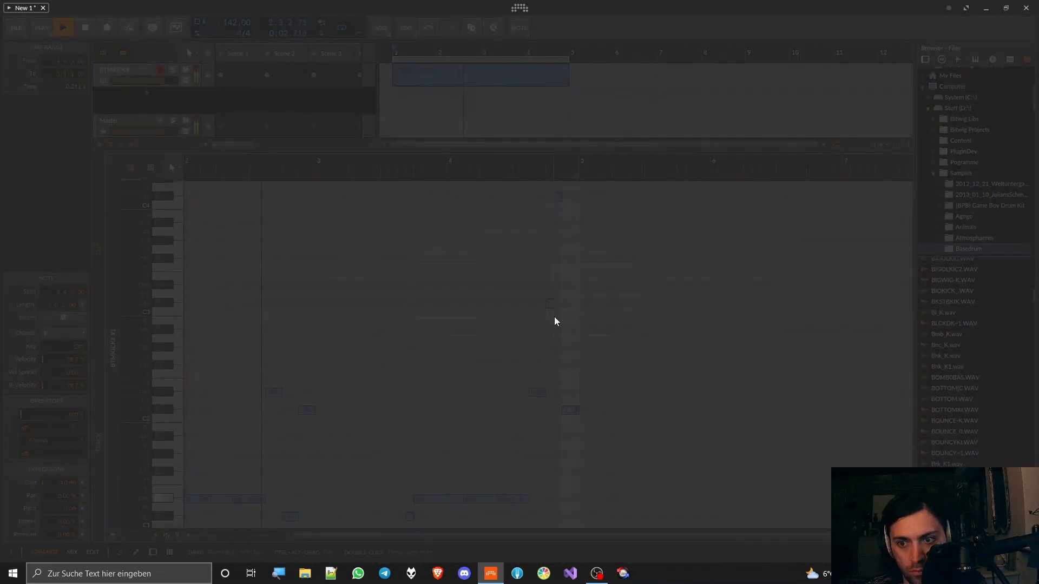
{"action": "left_click", "coordinate": [551, 319]}
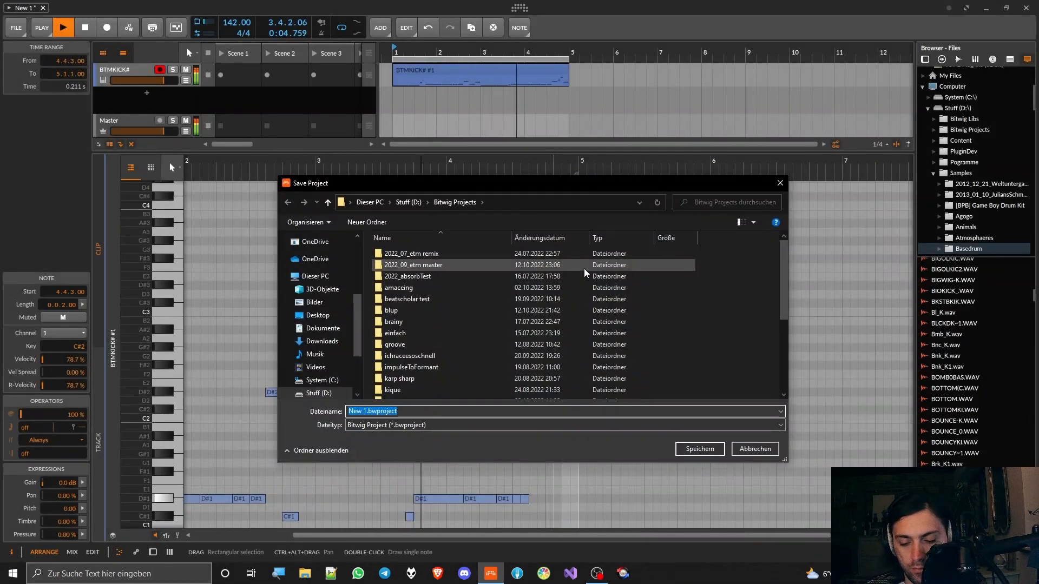
{"action": "type", "text": "08888888888888888888888888888"}
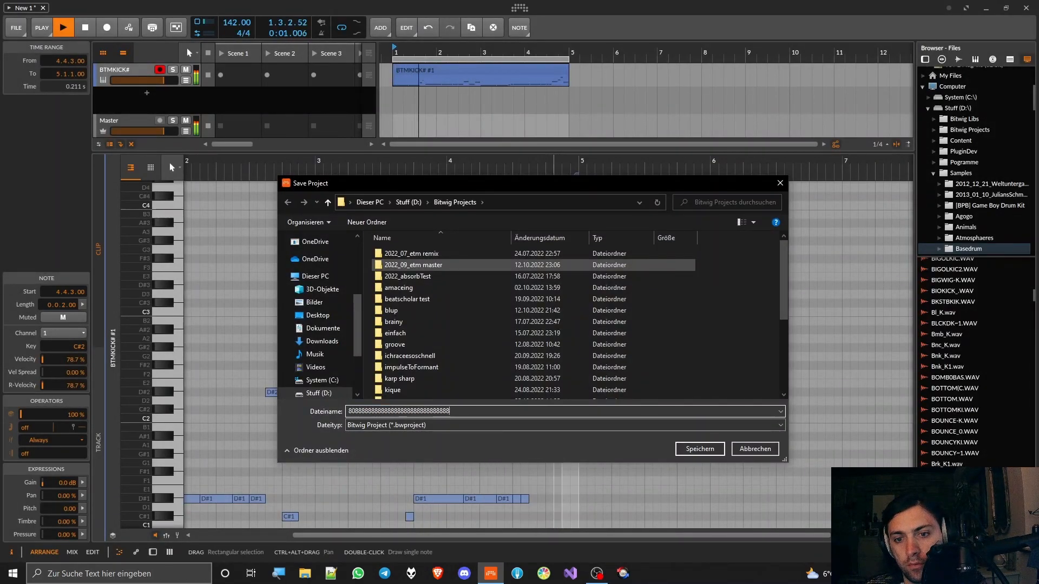
{"action": "key", "text": "Return"}
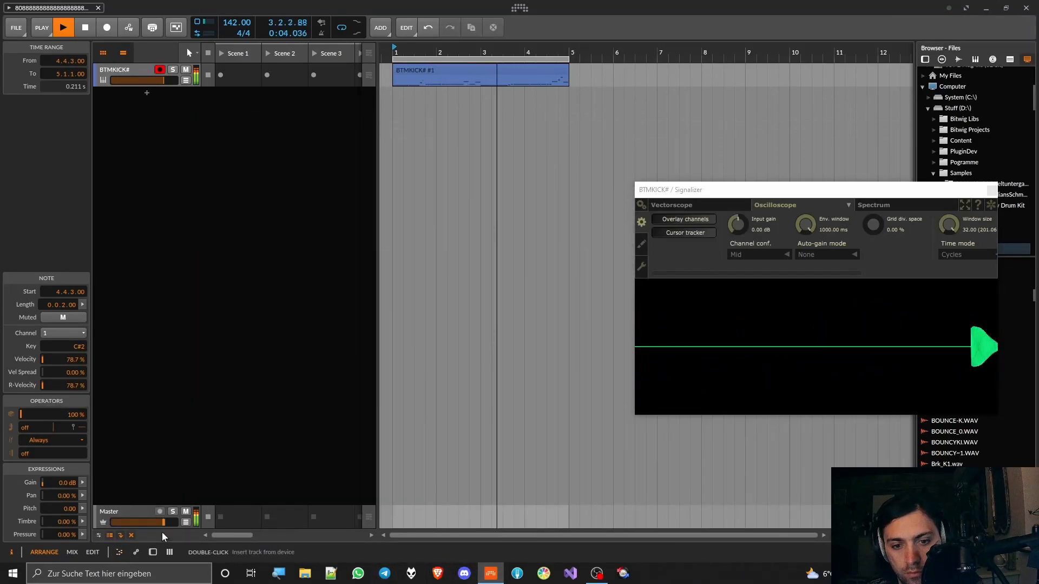
Step: Show the mixer below the arrangement, stop playback, and close the Signalizer window
{"action": "left_click", "coordinate": [152, 552]}
{"action": "left_click", "coordinate": [170, 552]}
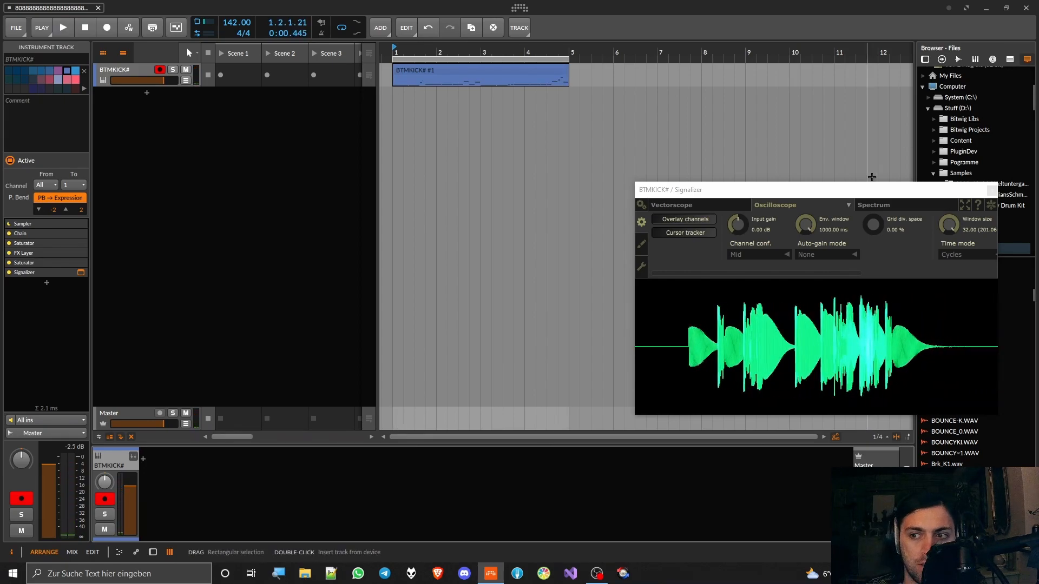
{"action": "key", "text": "space"}
{"action": "left_click", "coordinate": [990, 191]}
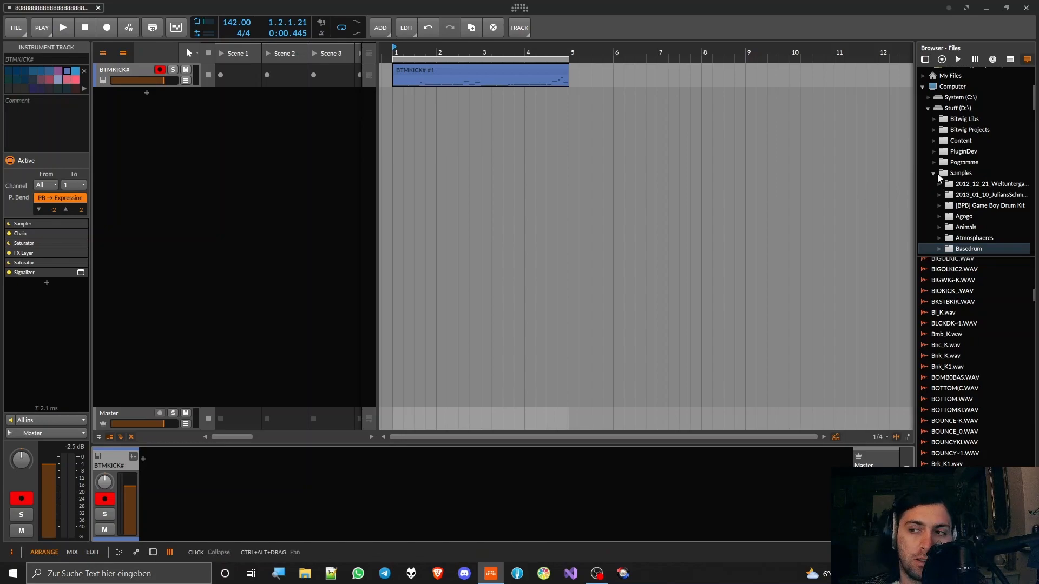
Step: Reopen the kick clip in an enlarged note editor, transpose all its notes down three semitones, and audition the result
{"action": "double_click", "coordinate": [518, 68]}
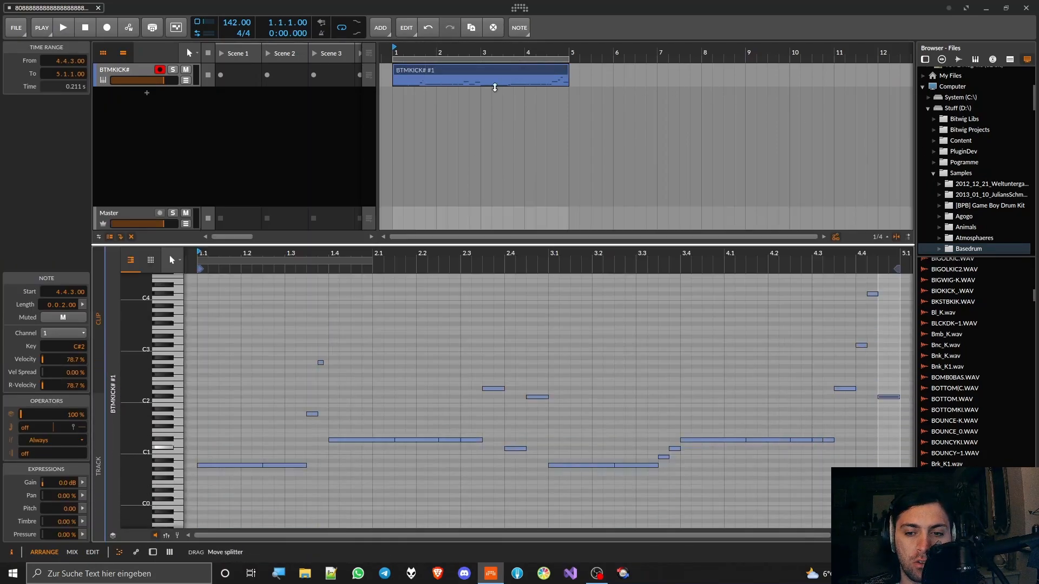
{"action": "left_click_drag", "start_coordinate": [494, 245], "coordinate": [494, 88]}
{"action": "left_click", "coordinate": [597, 260]}
{"action": "key", "text": "ctrl+a"}
{"action": "key", "text": "Down"}
{"action": "key", "text": "Down"}
{"action": "key", "text": "Down"}
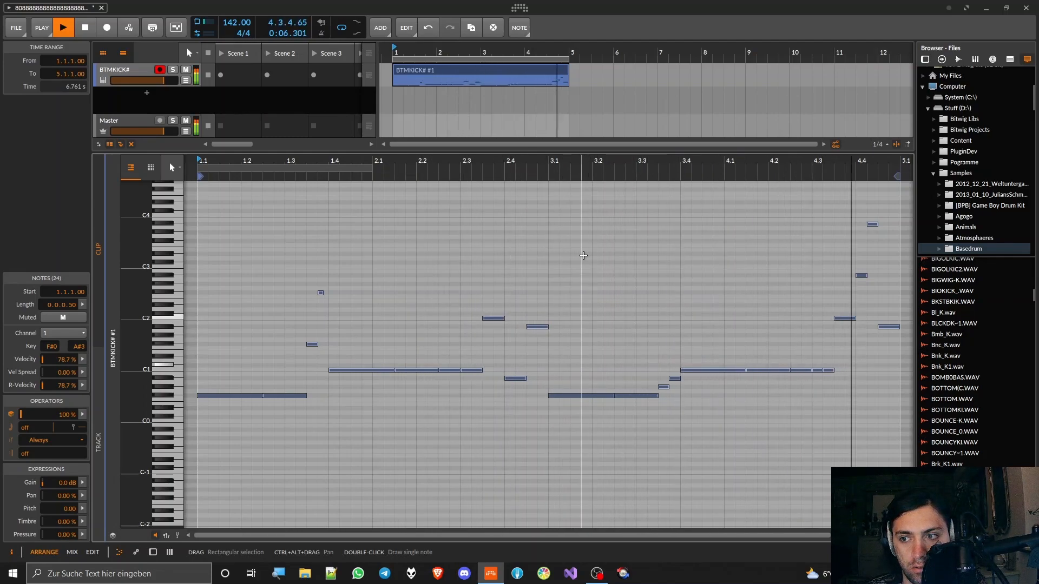
{"action": "key", "text": "space"}
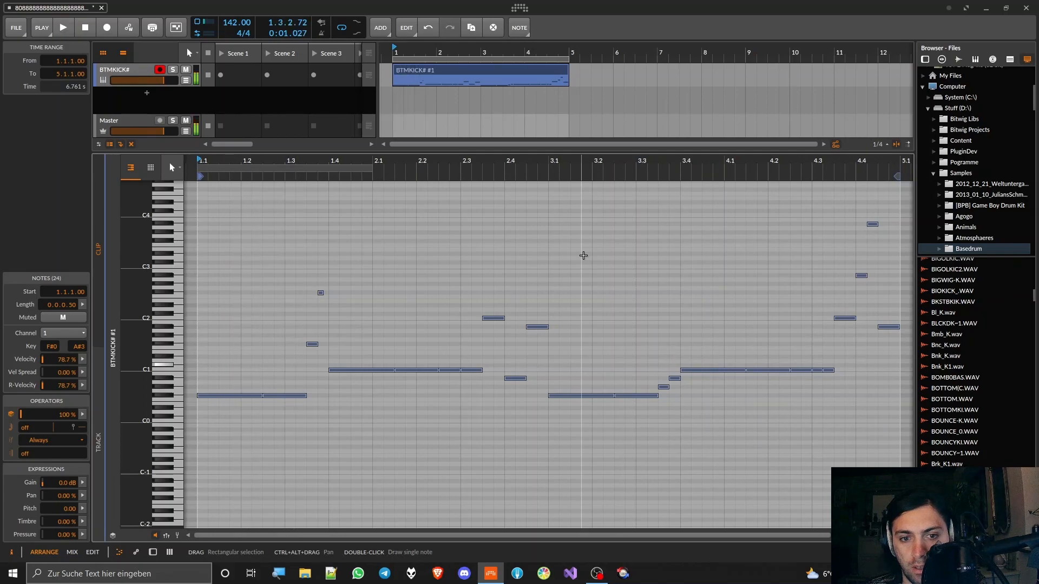
{"action": "left_click", "coordinate": [583, 255]}
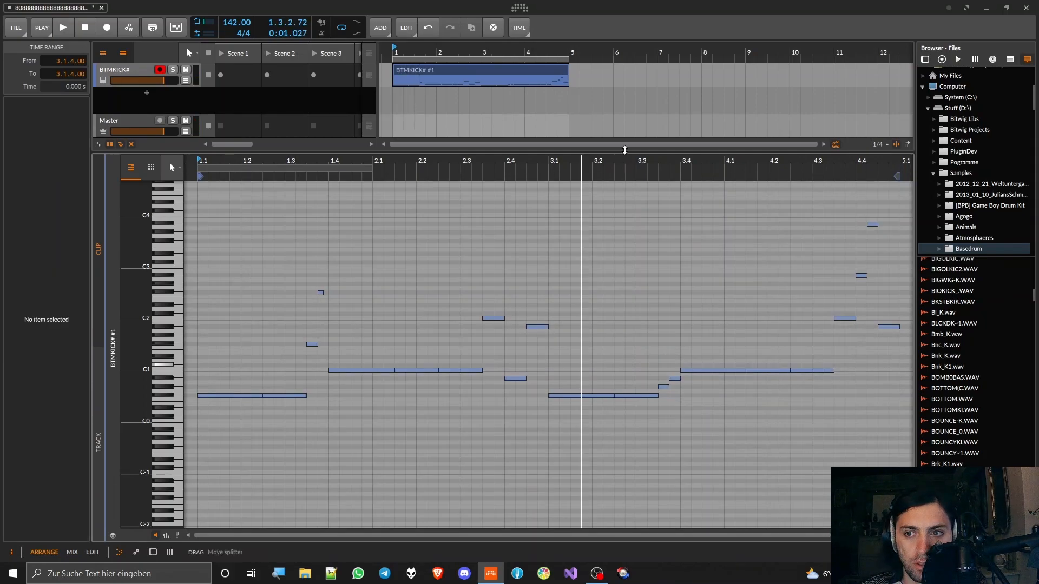
Step: Browse the Samples library to the hihat folder and choose a hi-hat sample
{"action": "scroll", "coordinate": [956, 202], "scroll_direction": "down", "scroll_amount": 4}
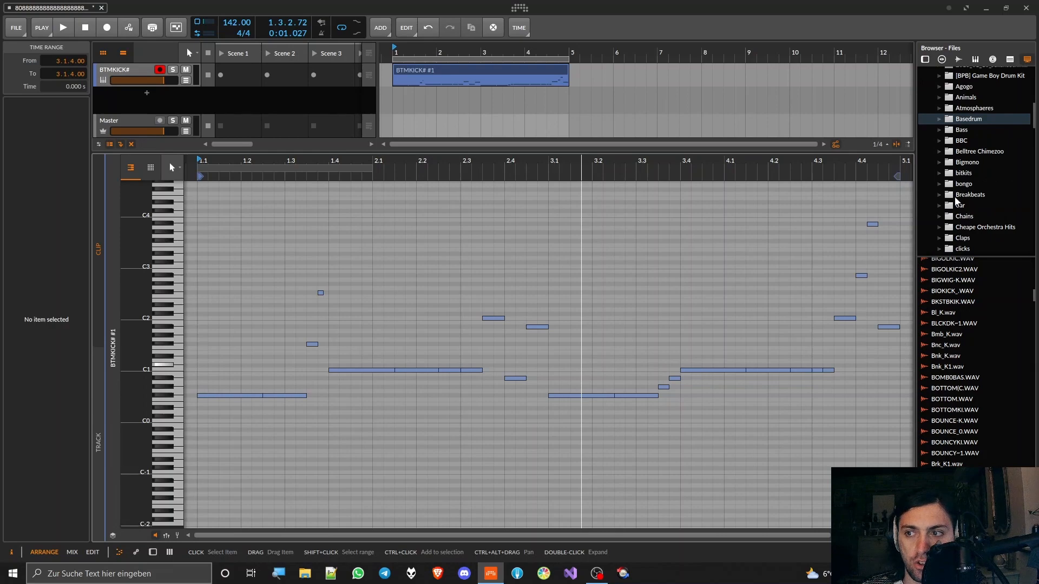
{"action": "scroll", "coordinate": [958, 204], "scroll_direction": "down", "scroll_amount": 1}
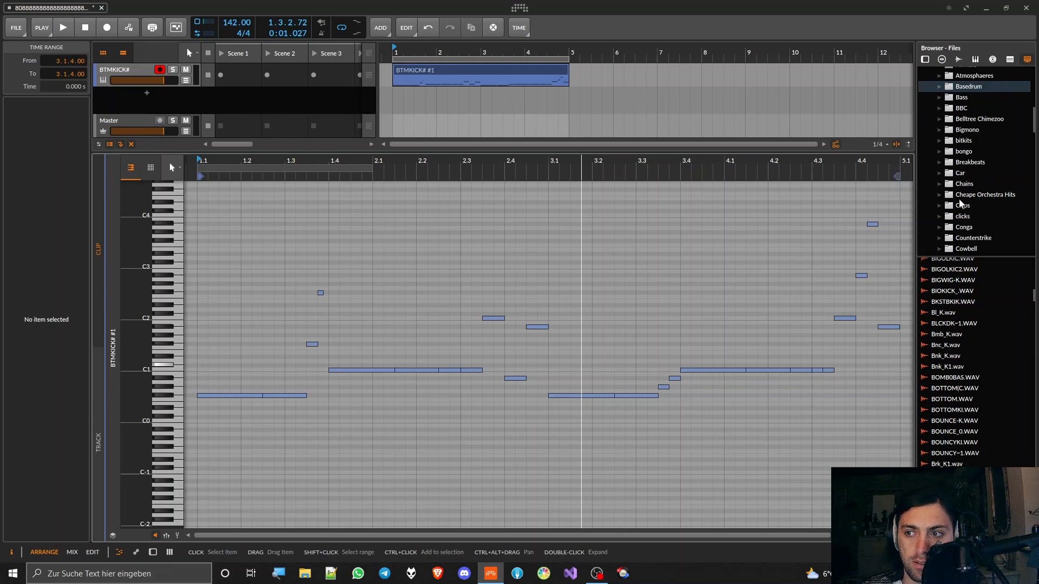
{"action": "scroll", "coordinate": [960, 203], "scroll_direction": "down", "scroll_amount": 1}
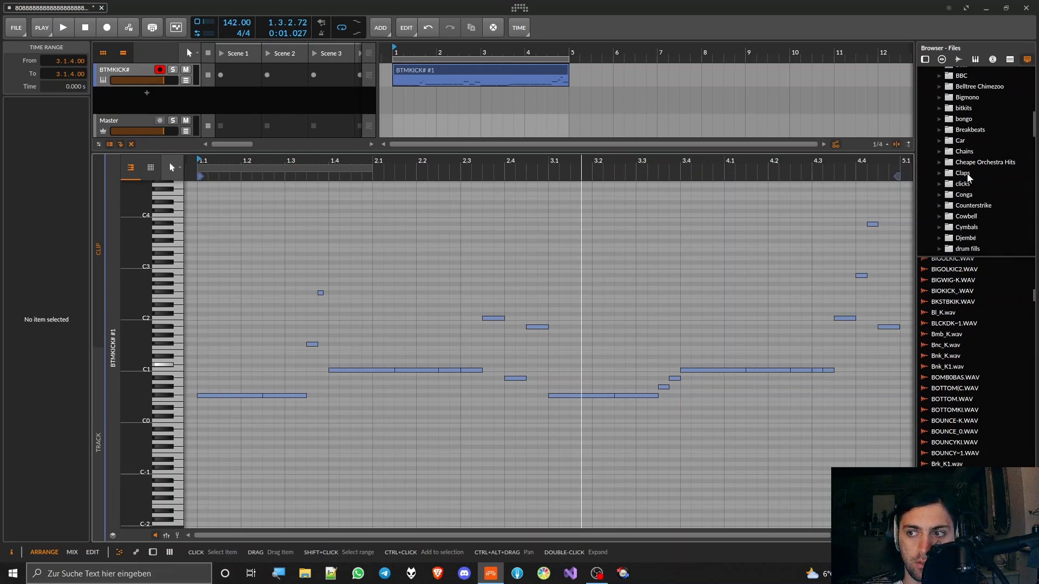
{"action": "scroll", "coordinate": [968, 184], "scroll_direction": "down", "scroll_amount": 7}
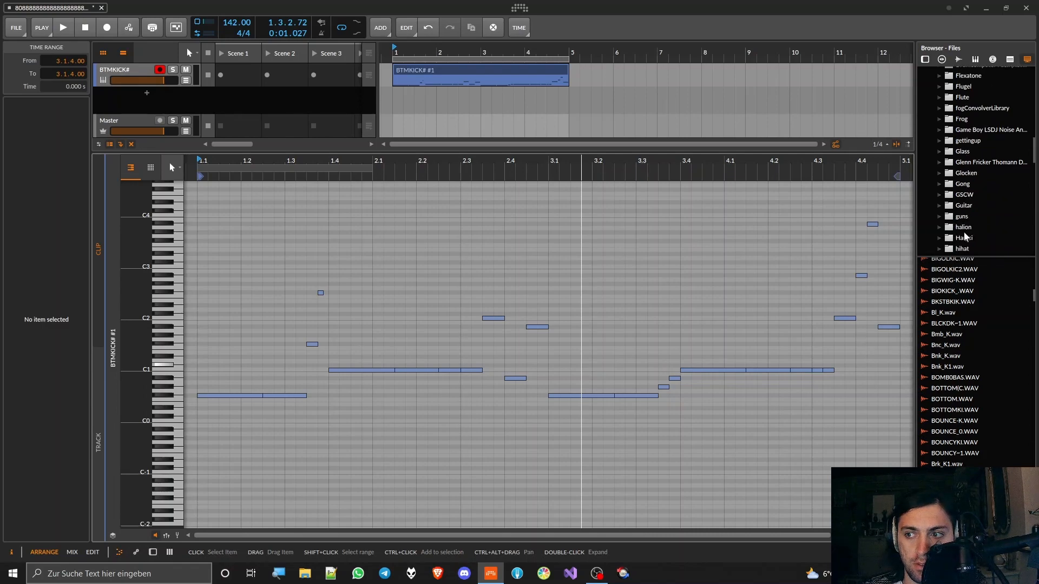
{"action": "left_click", "coordinate": [962, 248]}
{"action": "left_click", "coordinate": [944, 364]}
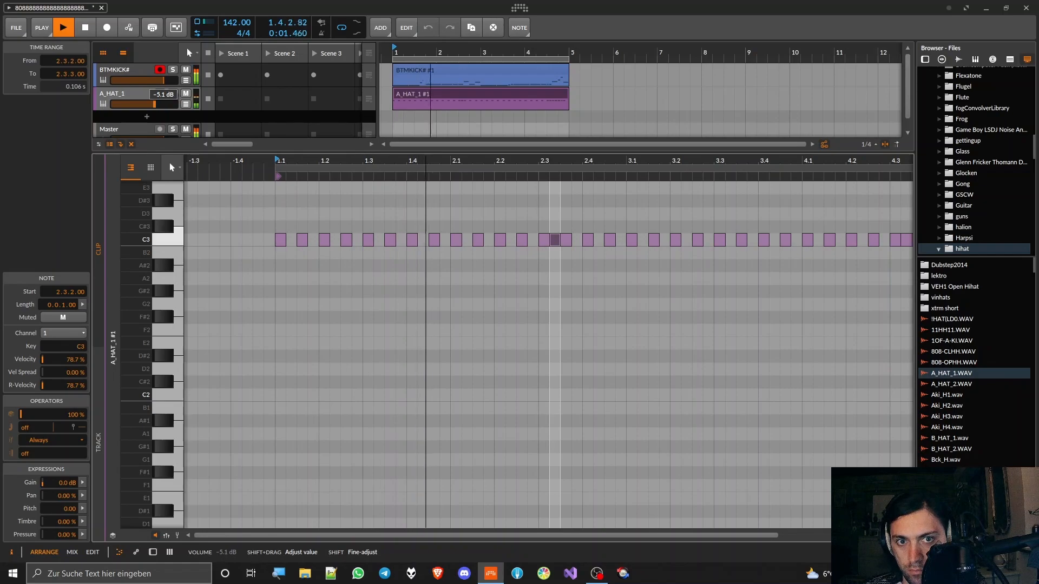
Step: Set the A_HAT_1 track volume to about -3.3 dB and raise the pitch of the 808-SNR1 snare's Sampler
{"action": "left_click_drag", "start_coordinate": [155, 104], "coordinate": [157, 104]}
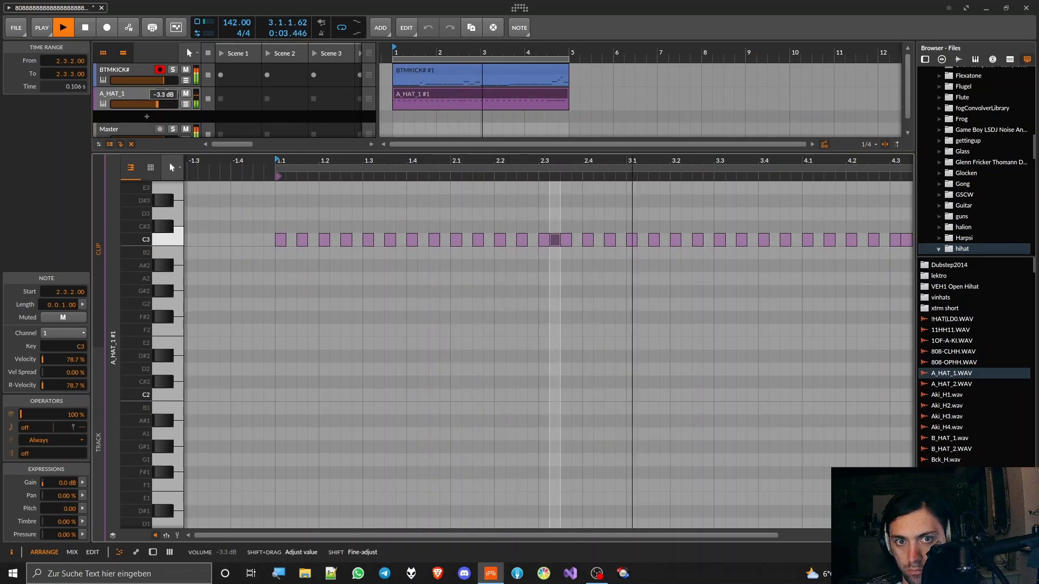
{"action": "left_click", "coordinate": [123, 86]}
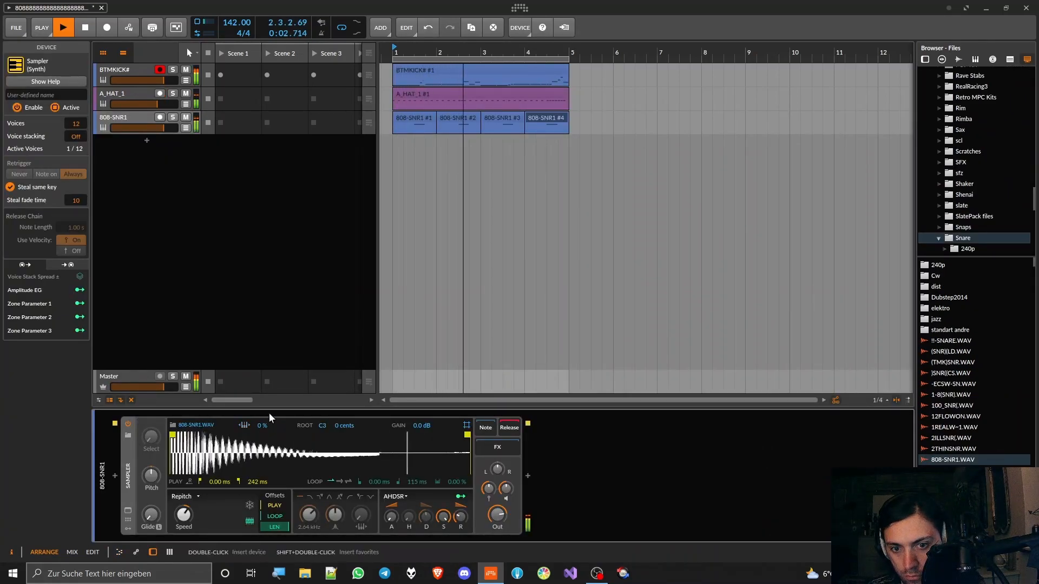
{"action": "left_click_drag", "start_coordinate": [155, 474], "coordinate": [155, 465]}
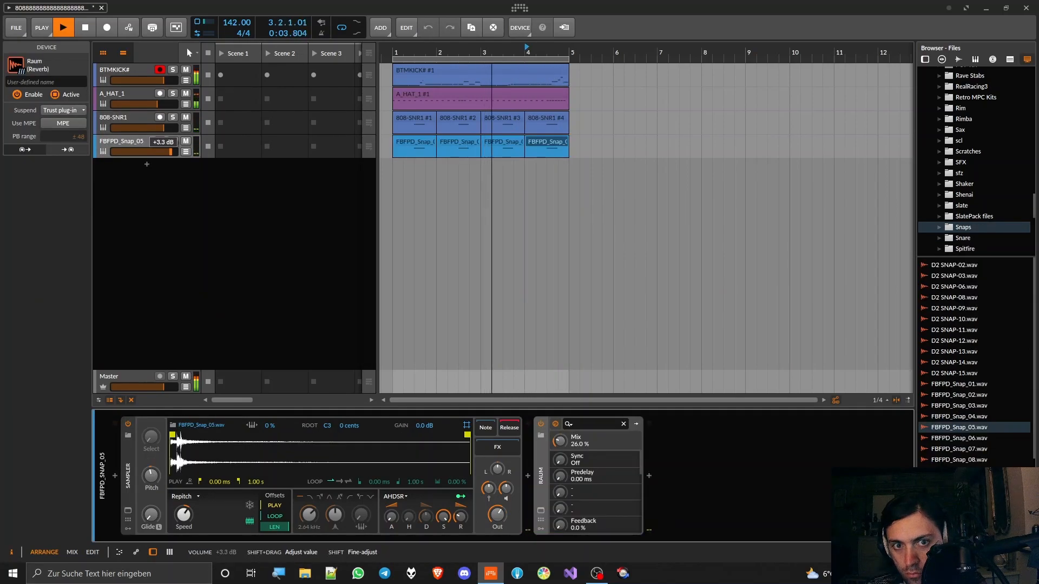
Step: Rename the FBFPD_Snap_05 track as snap and the 808-SNR1 track as snr
{"action": "double_click", "coordinate": [142, 142]}
{"action": "type", "text": "snap"}
{"action": "key", "text": "Return"}
{"action": "double_click", "coordinate": [128, 119]}
{"action": "type", "text": "snr"}
{"action": "key", "text": "Return"}
Step: Rename the A_HAT_1 track as hat and the kick track as 808 !!, and save the project
{"action": "double_click", "coordinate": [124, 98]}
{"action": "type", "text": "hat"}
{"action": "key", "text": "Return"}
{"action": "double_click", "coordinate": [130, 69]}
{"action": "type", "text": "808"}
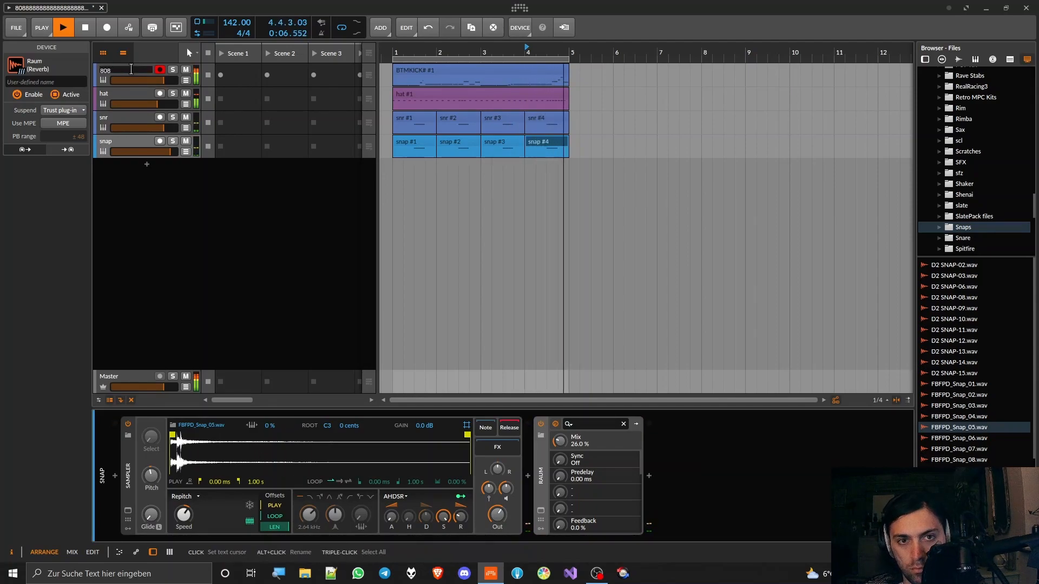
{"action": "type", "text": "#"}
{"action": "key", "text": "Return"}
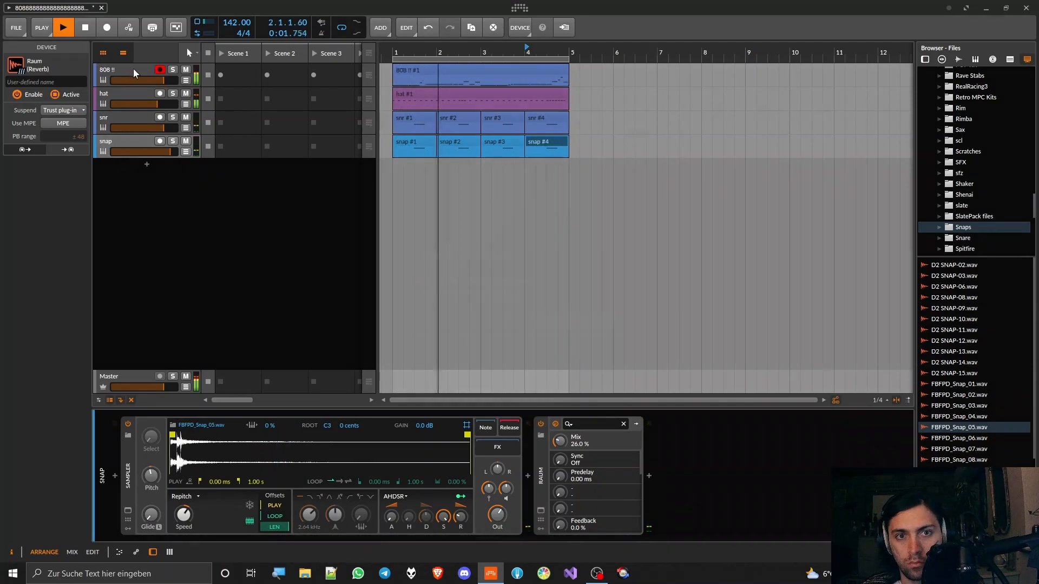
{"action": "key", "text": "ctrl+s"}
{"action": "left_click", "coordinate": [560, 319]}
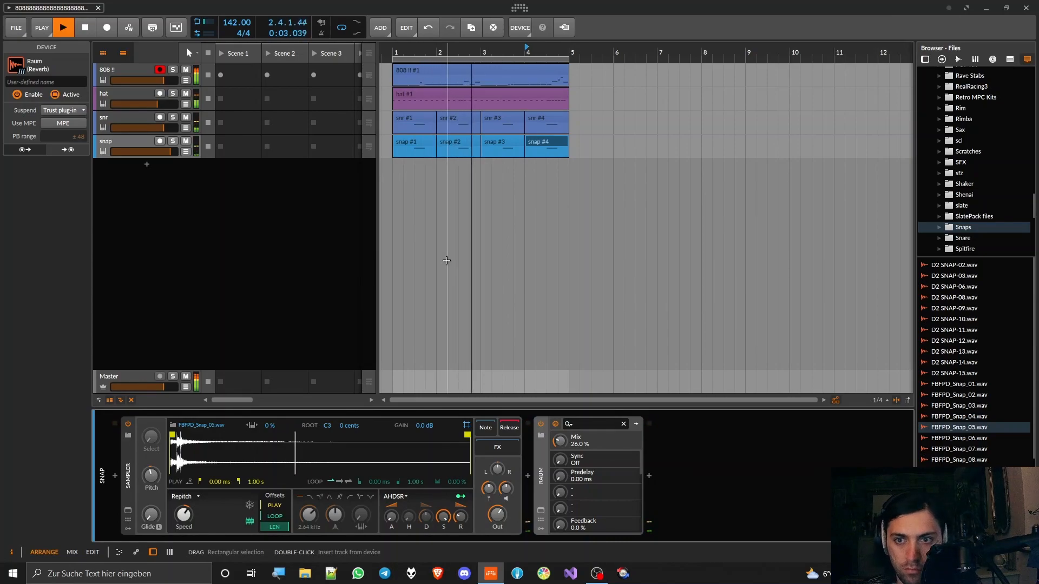
Step: Stop playback, duplicate the 808 !! track with the original muted, and expand the copy's Sampler
{"action": "left_click", "coordinate": [131, 69]}
{"action": "key", "text": "space"}
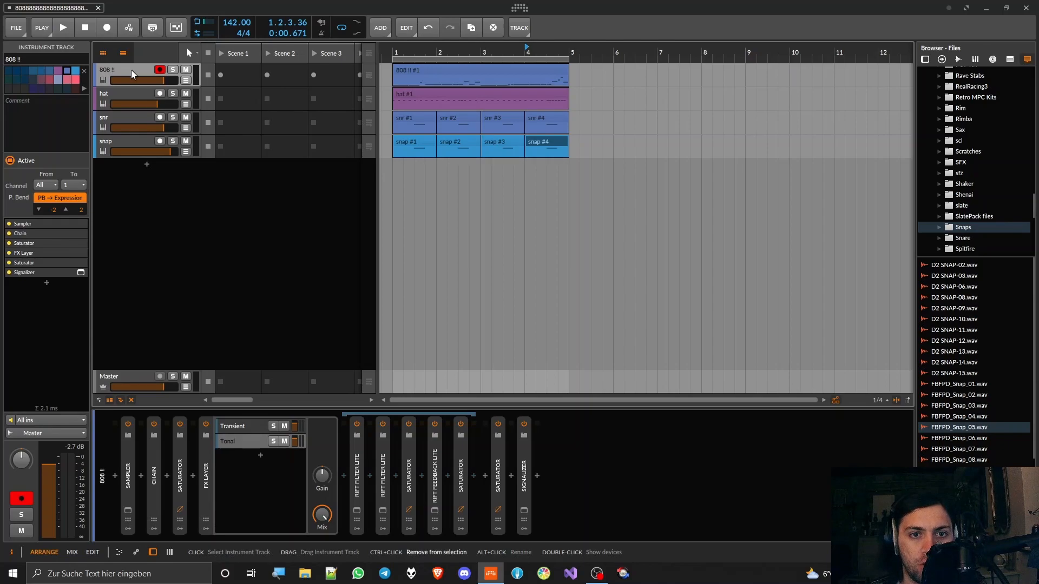
{"action": "key", "text": "ctrl+d"}
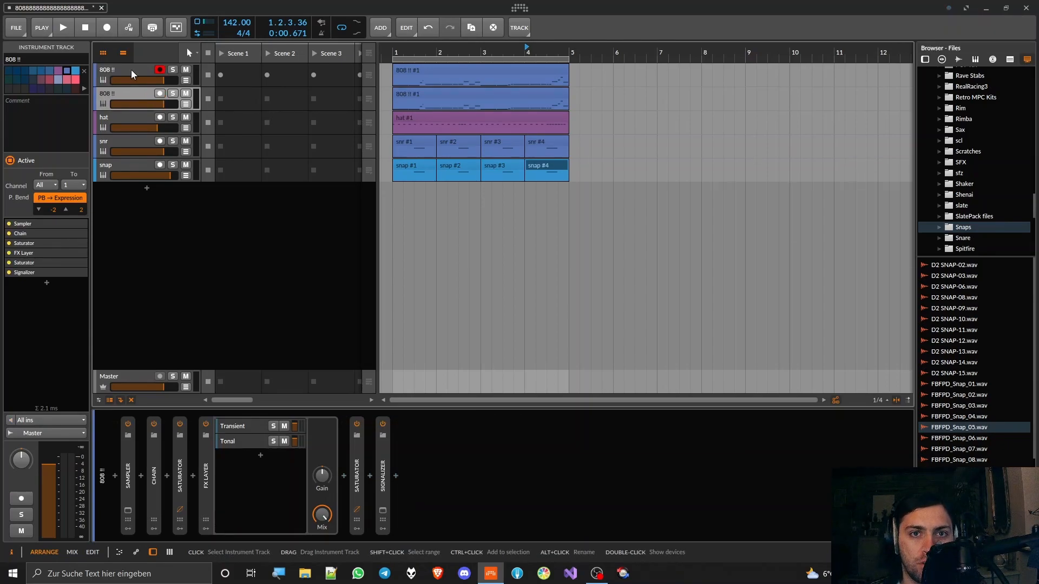
{"action": "left_click", "coordinate": [186, 69]}
{"action": "double_click", "coordinate": [122, 95]}
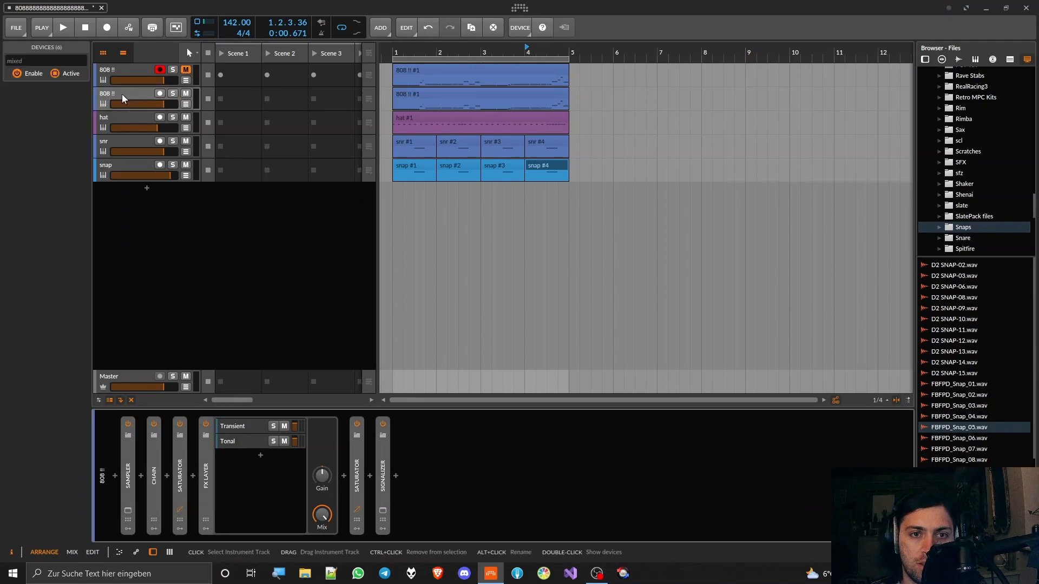
{"action": "left_click", "coordinate": [121, 95]}
{"action": "left_click", "coordinate": [126, 457]}
{"action": "double_click", "coordinate": [126, 456]}
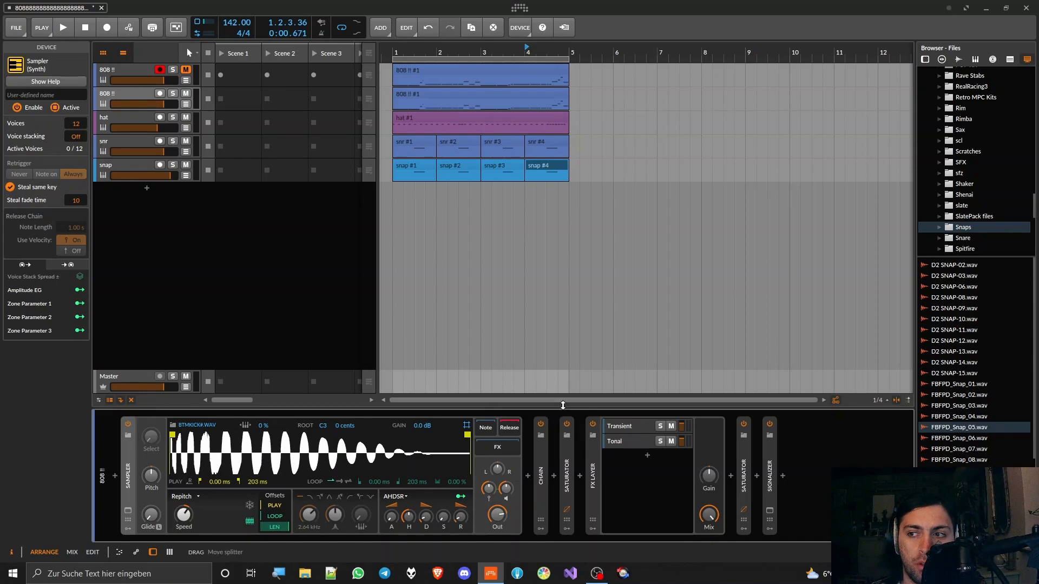
Step: Load VEC1 BD Punchy 10.wav from the VEC1 Punchy folder into the copy's Sampler with 0 % key tracking, and audition the beat
{"action": "scroll", "coordinate": [981, 209], "scroll_direction": "up", "scroll_amount": 8}
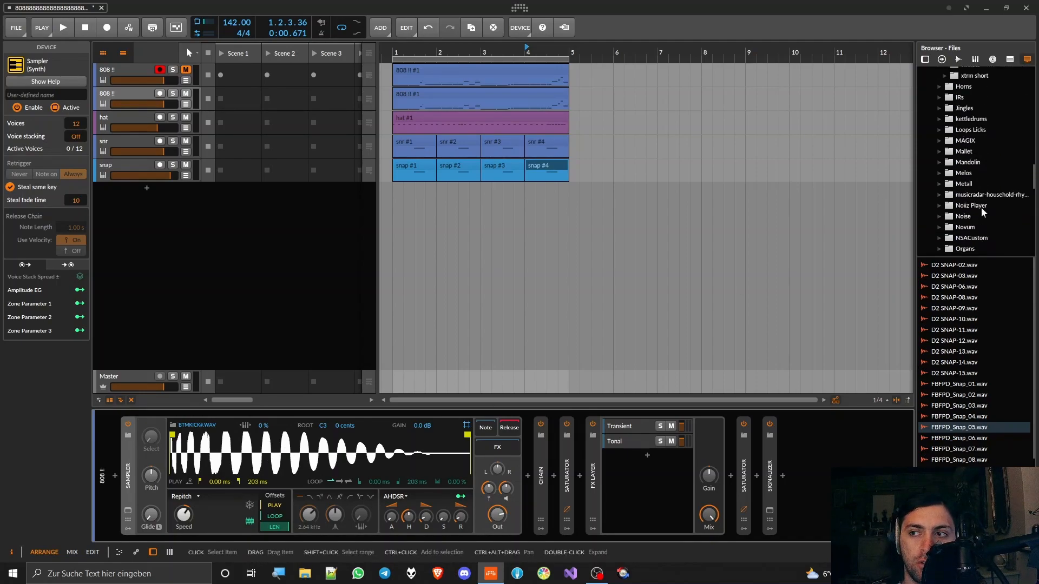
{"action": "scroll", "coordinate": [961, 157], "scroll_direction": "up", "scroll_amount": 5}
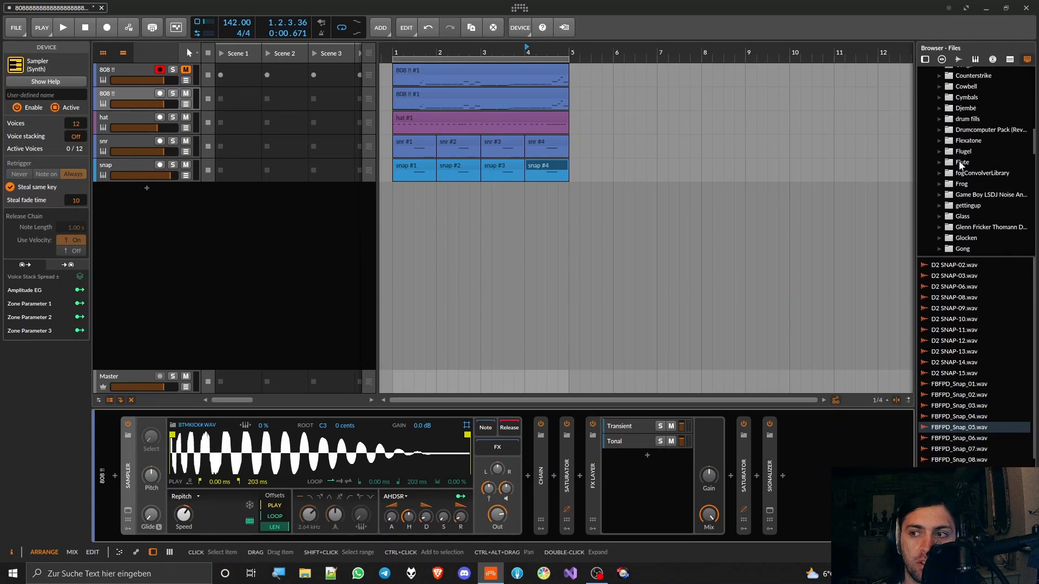
{"action": "scroll", "coordinate": [961, 166], "scroll_direction": "up", "scroll_amount": 3}
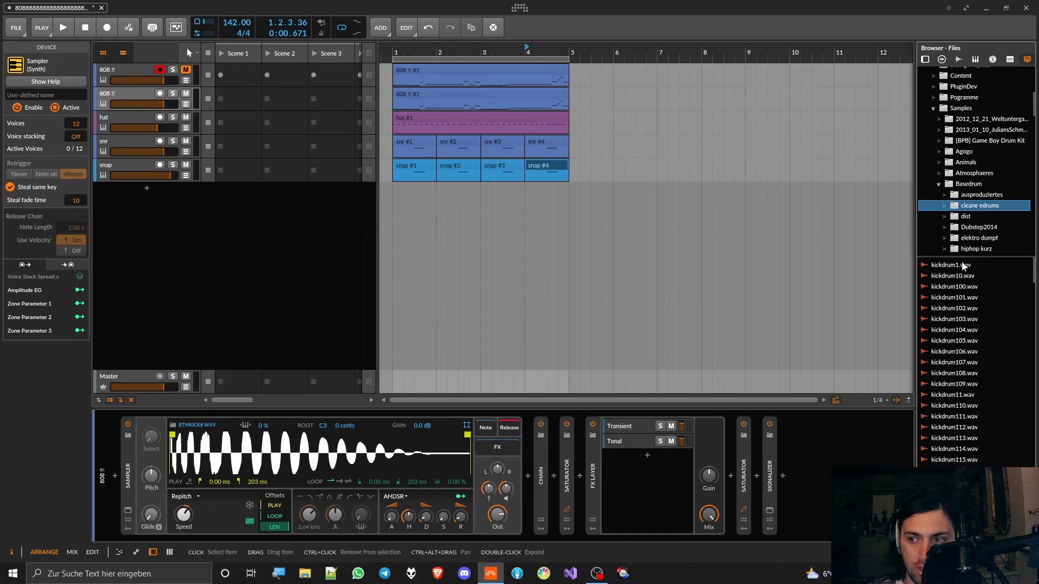
{"action": "left_click", "coordinate": [954, 343]}
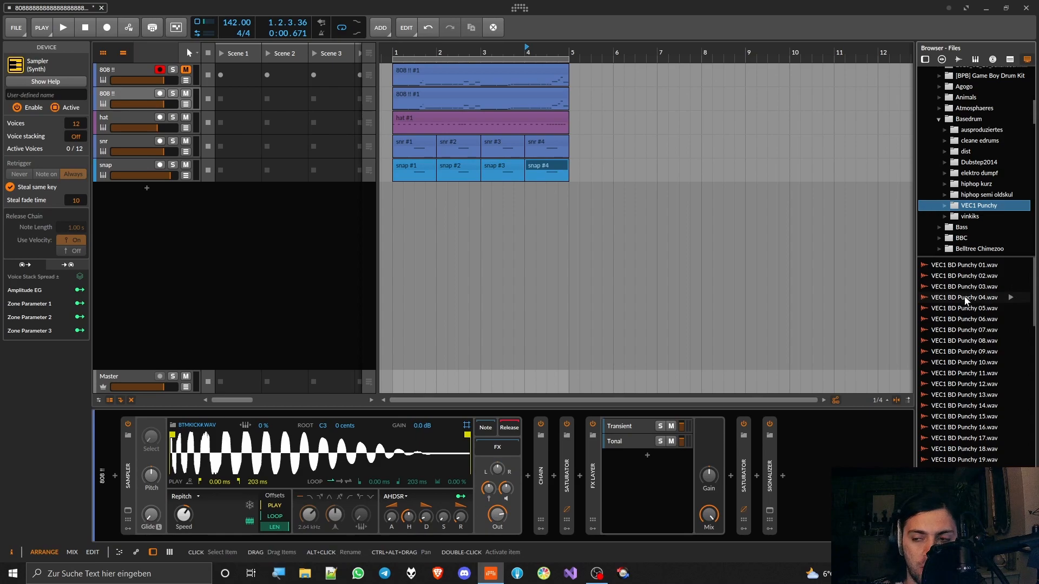
{"action": "left_click", "coordinate": [964, 297]}
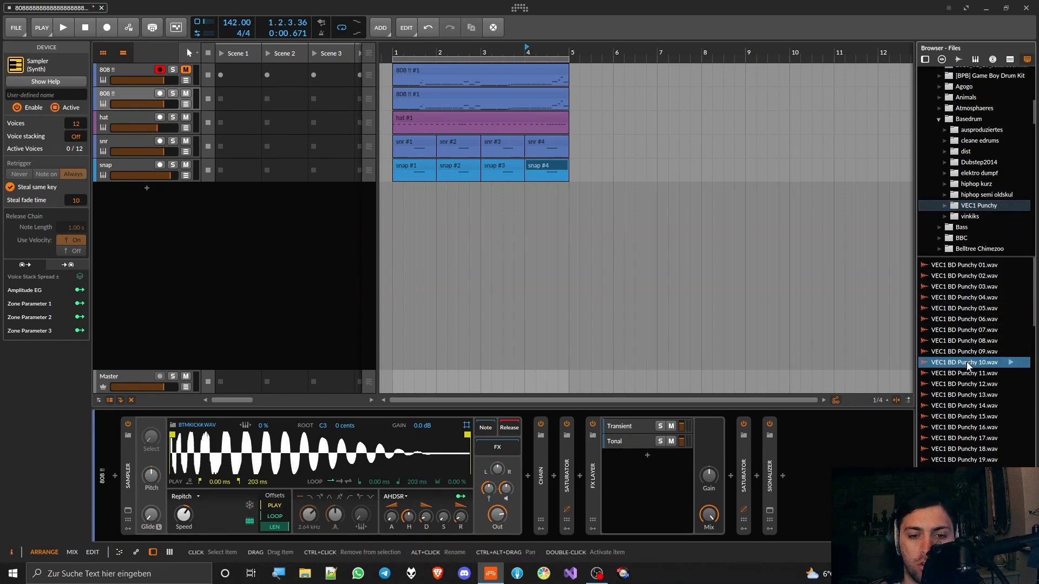
{"action": "left_click_drag", "start_coordinate": [967, 366], "coordinate": [292, 444]}
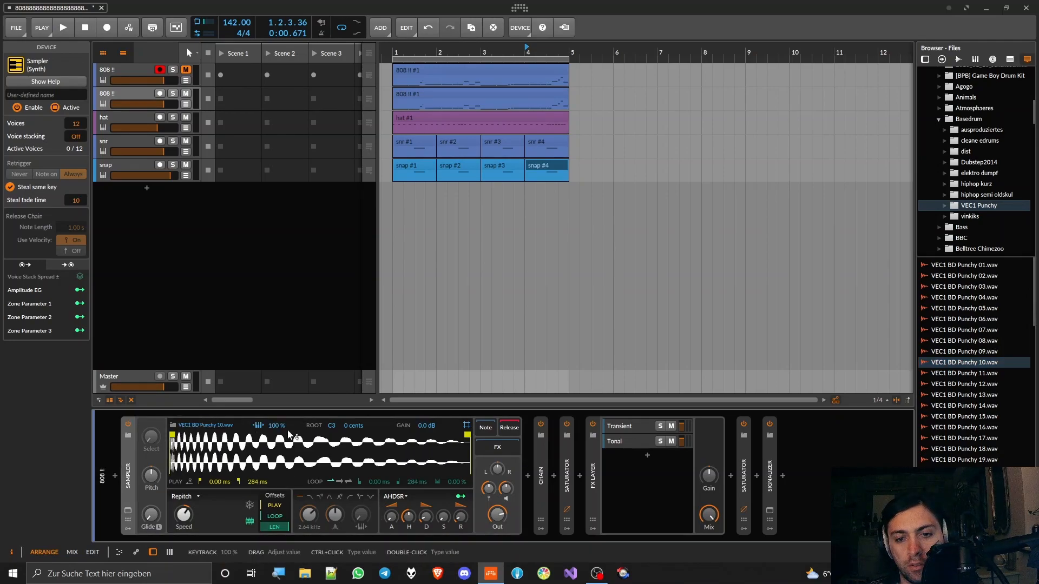
{"action": "key", "text": "space"}
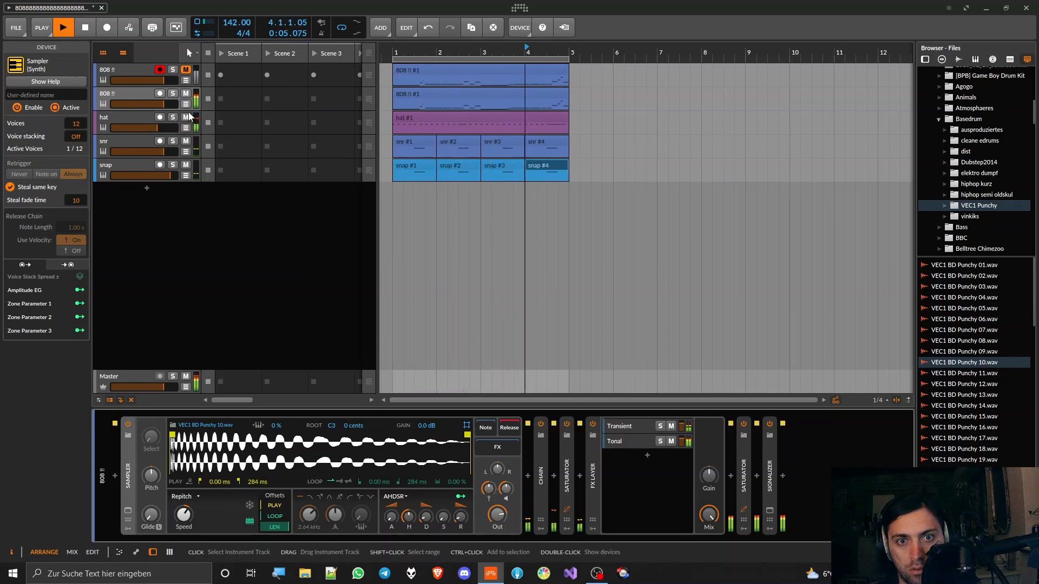
{"action": "key", "text": "space"}
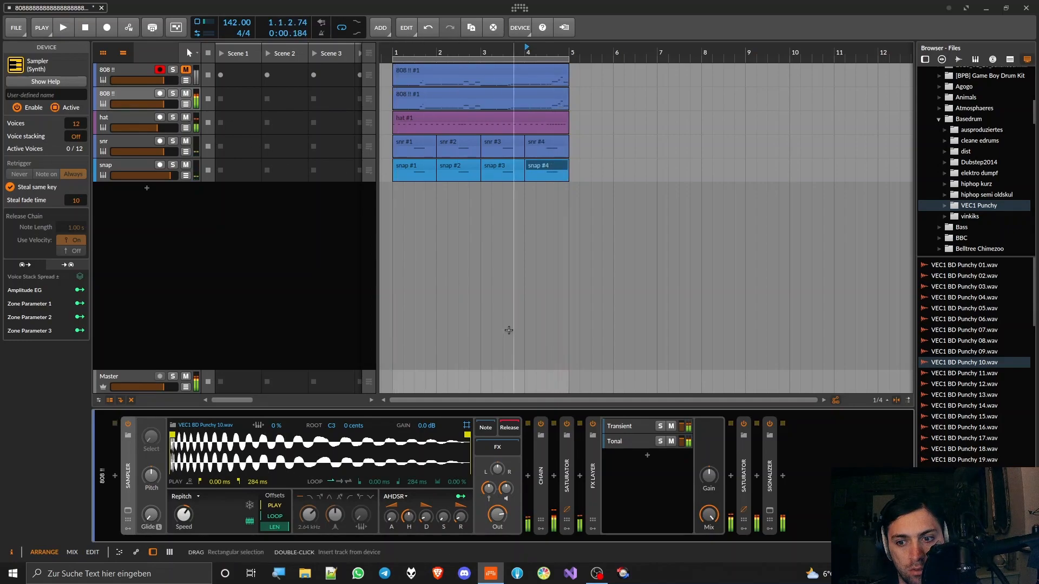
Step: Bypass the Chain holding the compressor on the duplicated 808 !! track, restart playback, and delete that Chain
{"action": "double_click", "coordinate": [543, 462]}
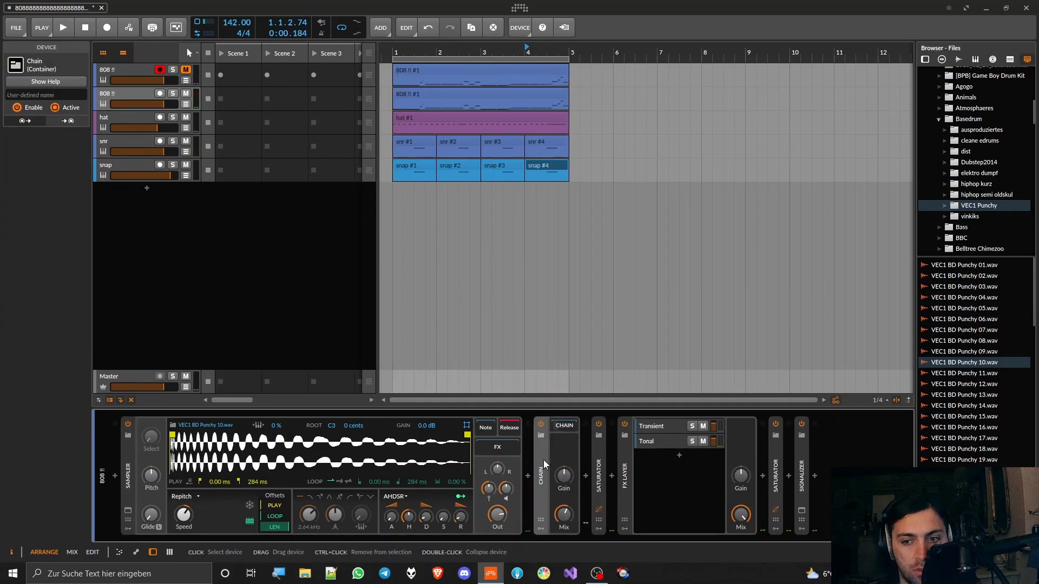
{"action": "left_click", "coordinate": [543, 423]}
{"action": "key", "text": "space"}
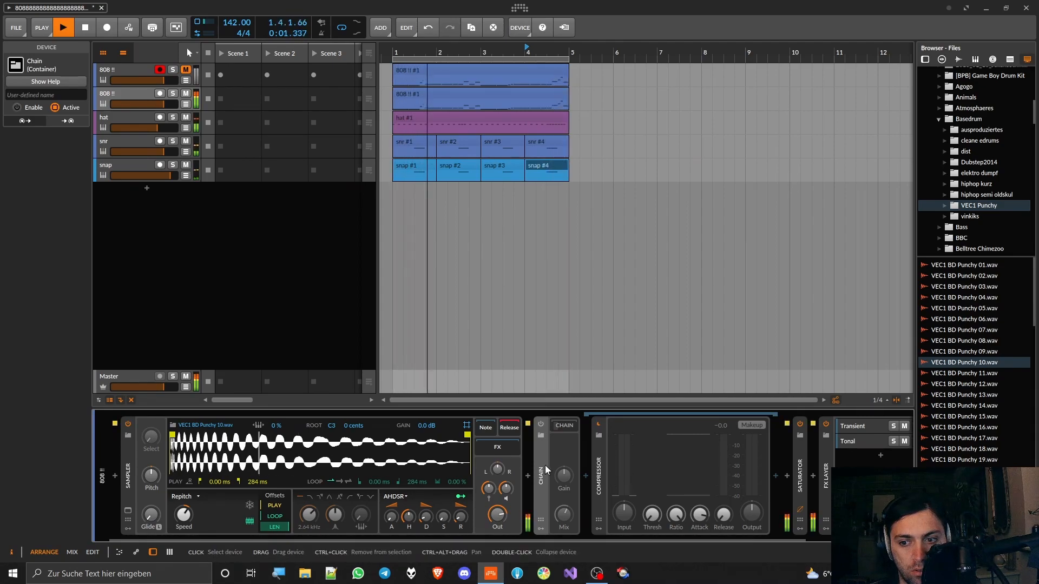
{"action": "key", "text": "Delete"}
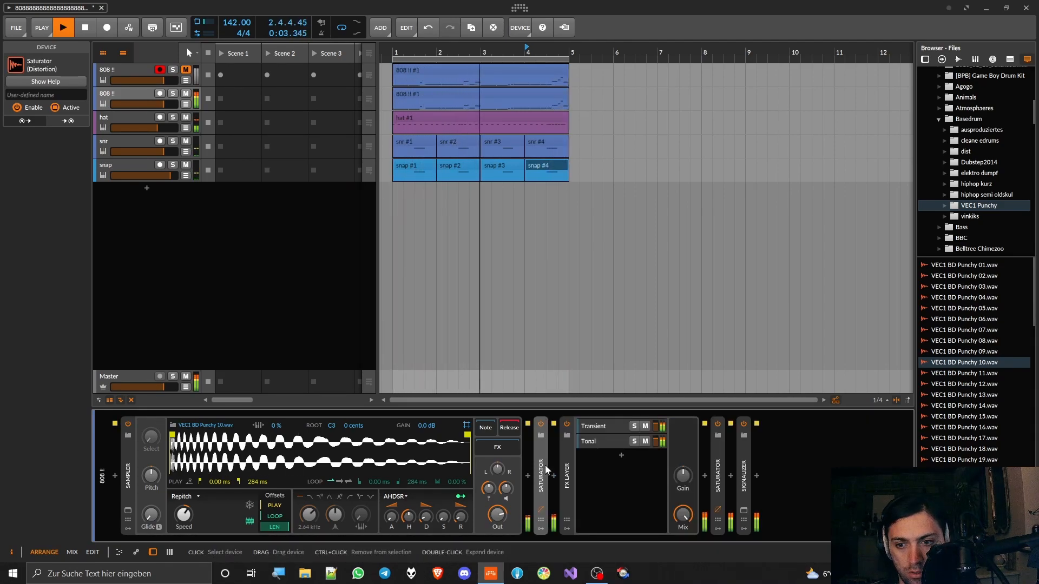
Step: Raise the loud and quiet ratio amounts of the Saturator directly after the Sampler, and collapse the device
{"action": "double_click", "coordinate": [545, 465]}
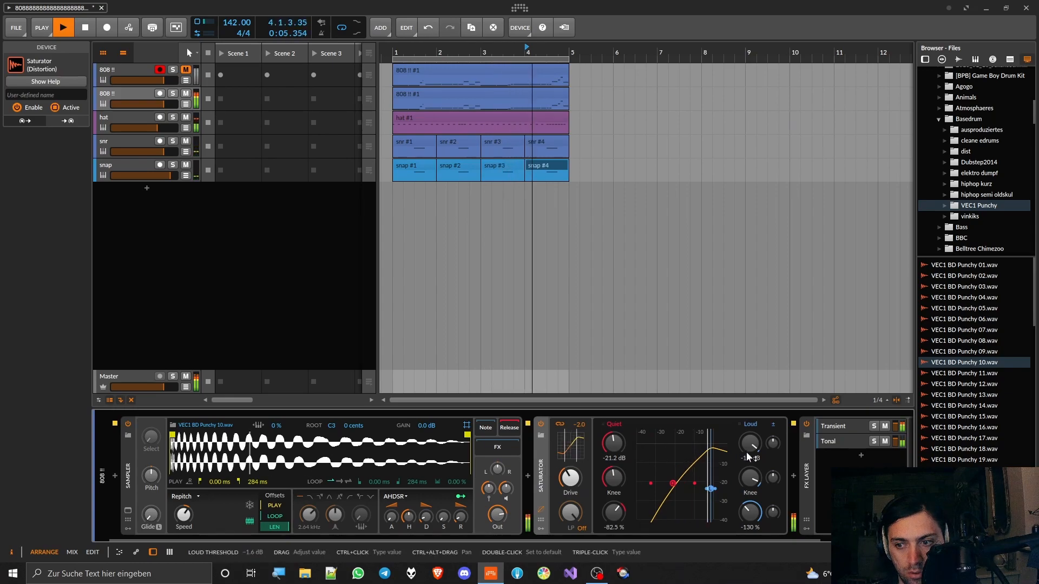
{"action": "left_click_drag", "start_coordinate": [750, 511], "coordinate": [750, 495]}
{"action": "double_click", "coordinate": [614, 514]}
{"action": "left_click_drag", "start_coordinate": [615, 516], "coordinate": [615, 494]}
{"action": "double_click", "coordinate": [540, 484]}
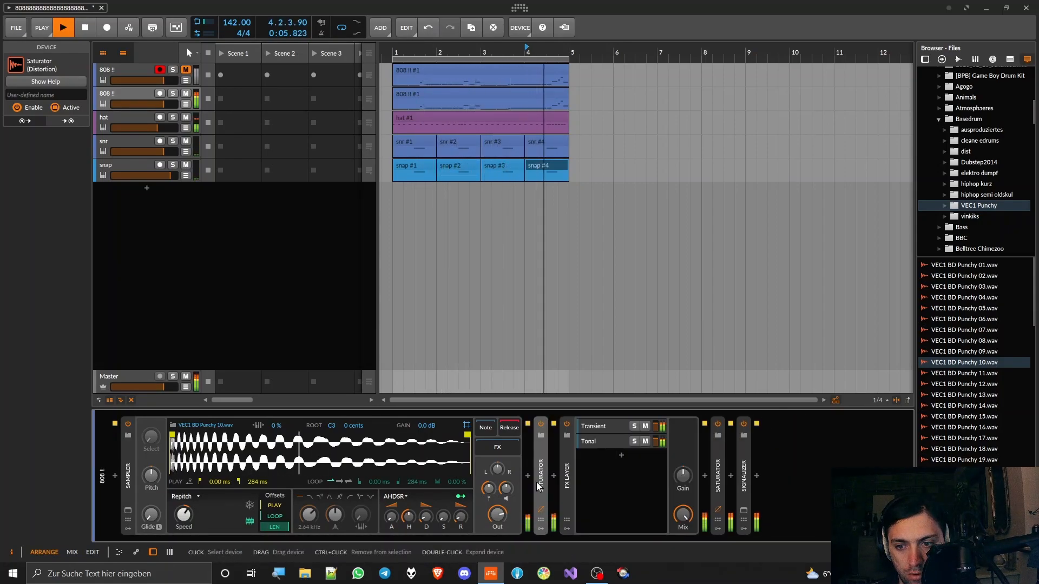
Step: Delete the muted original 808 !! track and duplicate the remaining 808 !! track
{"action": "left_click", "coordinate": [118, 70]}
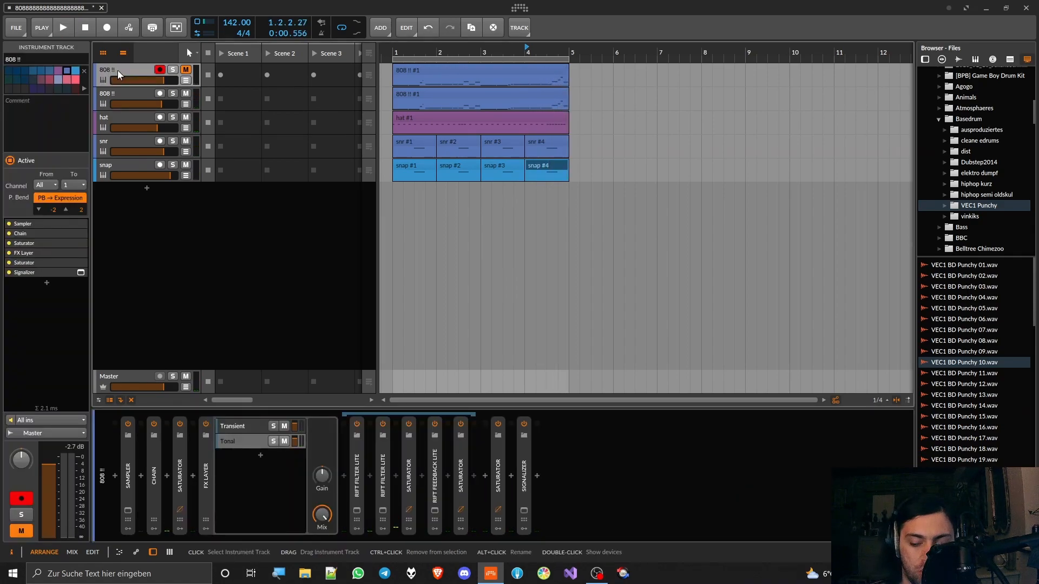
{"action": "key", "text": "Delete"}
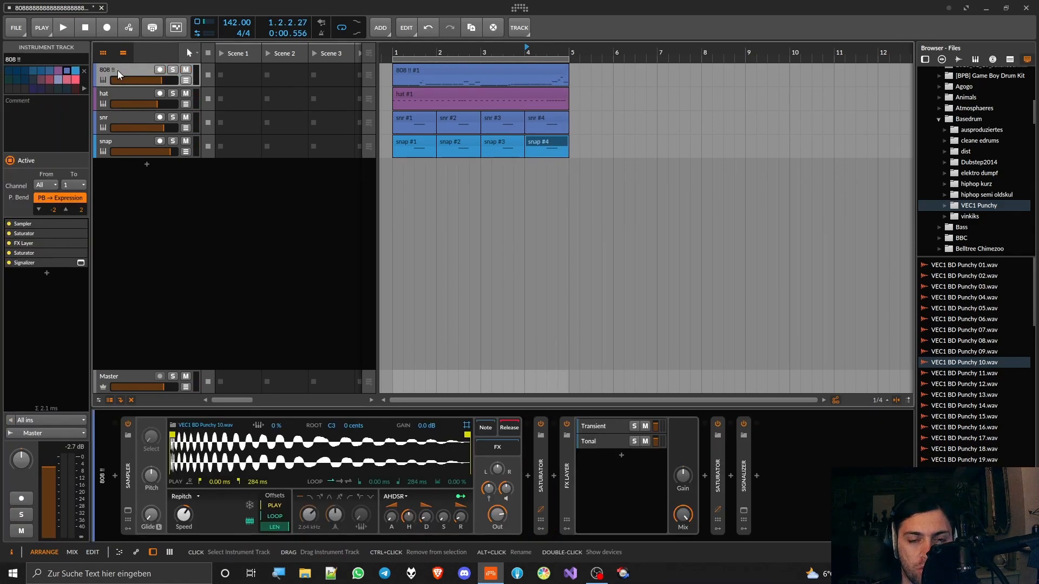
{"action": "key", "text": "ctrl+d"}
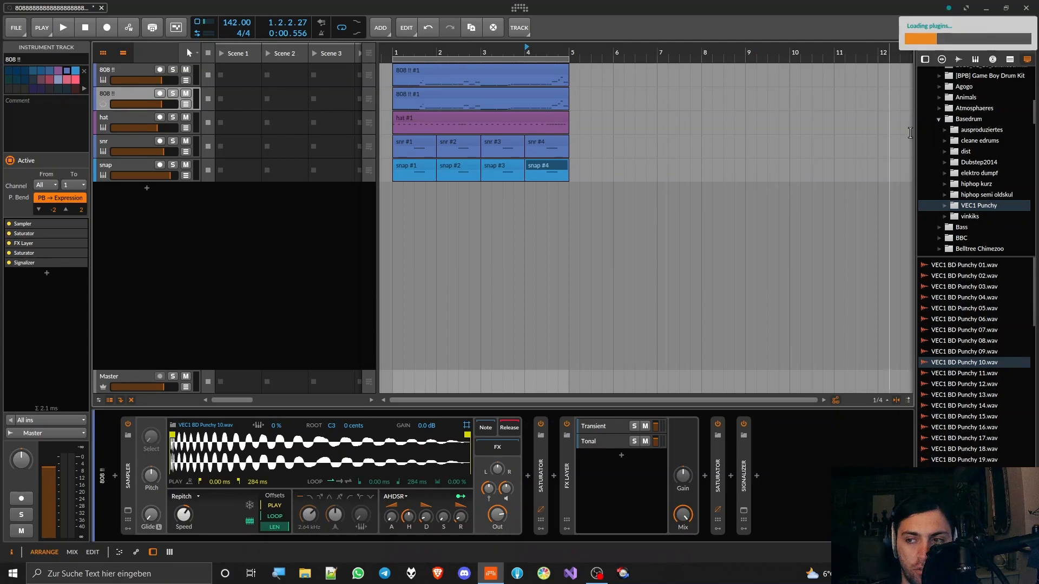
Step: Load C_TOM_2.WAV from the Tom sample folder into the Sampler of the new 808 !! copy
{"action": "left_click", "coordinate": [939, 120]}
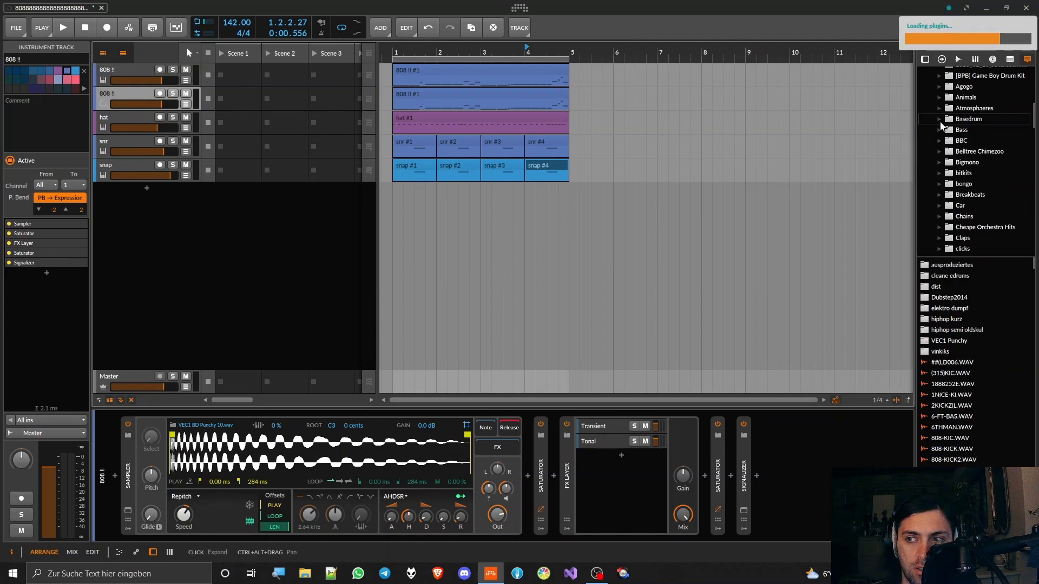
{"action": "scroll", "coordinate": [975, 169], "scroll_direction": "down", "scroll_amount": 3}
{"action": "scroll", "coordinate": [975, 170], "scroll_direction": "down", "scroll_amount": 2}
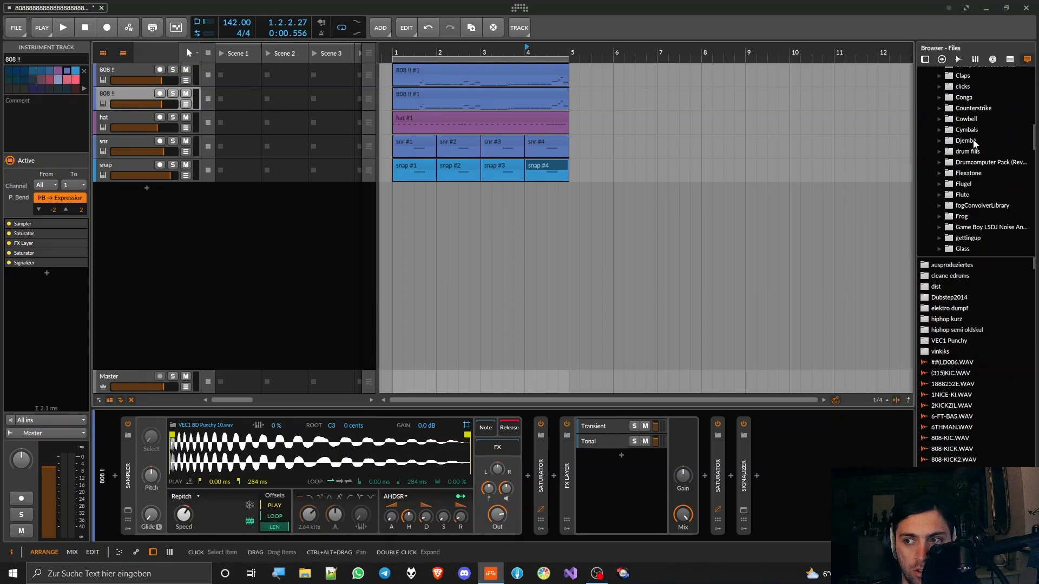
{"action": "scroll", "coordinate": [973, 139], "scroll_direction": "down", "scroll_amount": 10}
{"action": "left_click", "coordinate": [961, 151]}
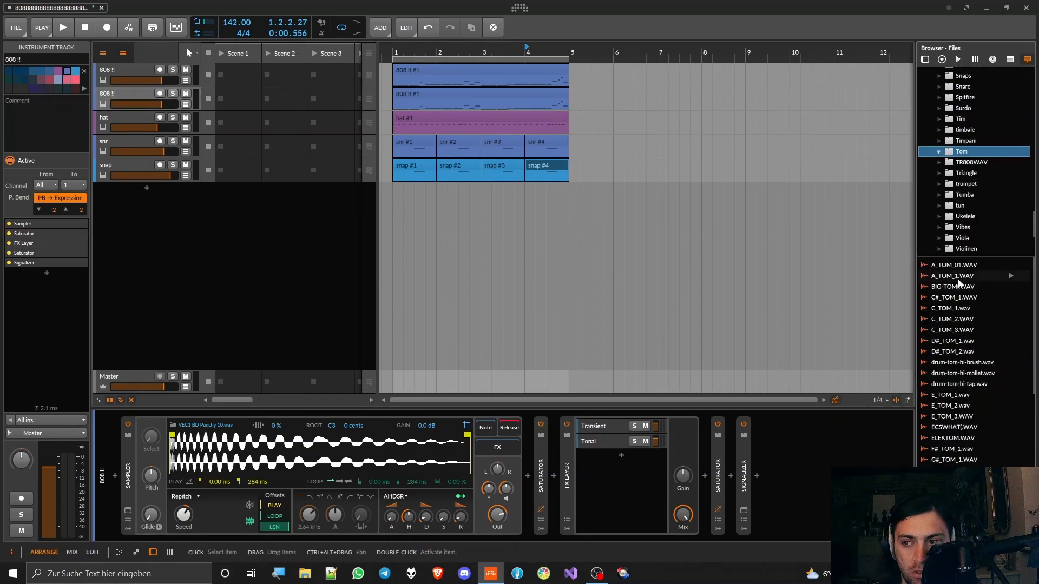
{"action": "left_click", "coordinate": [951, 320]}
{"action": "left_click_drag", "start_coordinate": [952, 320], "coordinate": [319, 454]}
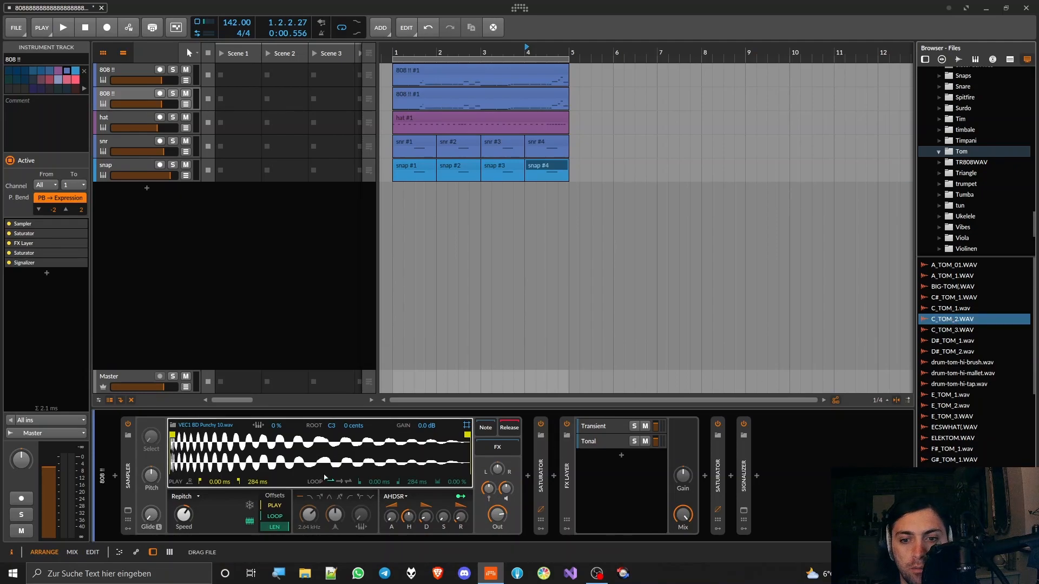
Step: Solo the tom-based 808 !! track, start playback, and lengthen the release and decay of its Sampler envelope
{"action": "left_click", "coordinate": [172, 93]}
{"action": "key", "text": "space"}
{"action": "left_click_drag", "start_coordinate": [461, 517], "coordinate": [460, 411]}
{"action": "left_click_drag", "start_coordinate": [425, 518], "coordinate": [426, 433]}
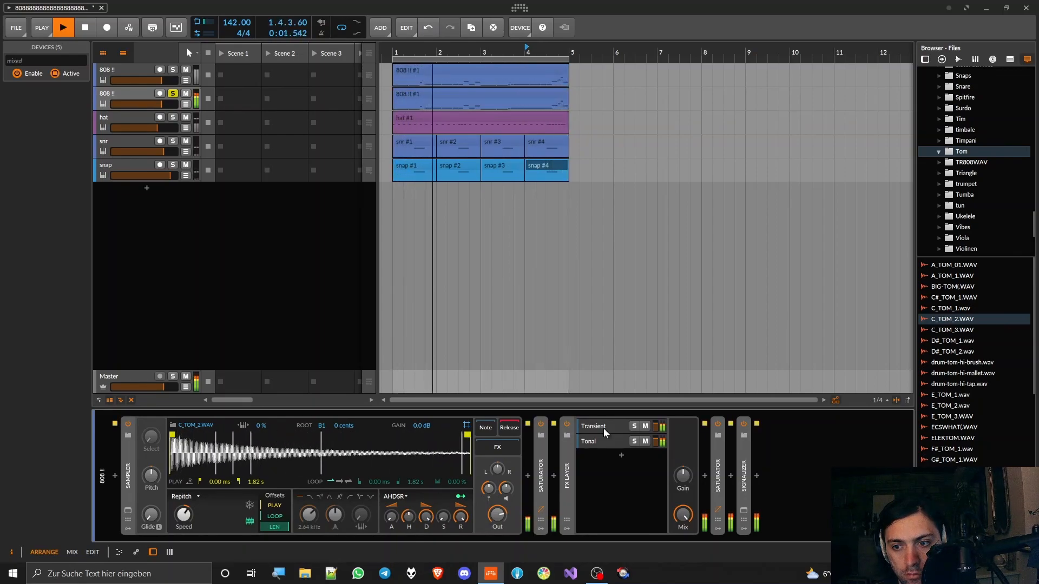
Step: Audition the tom sound with the FX Layer's Transient layer muted, stop playback, unmute the layer, and select it
{"action": "left_click", "coordinate": [645, 427]}
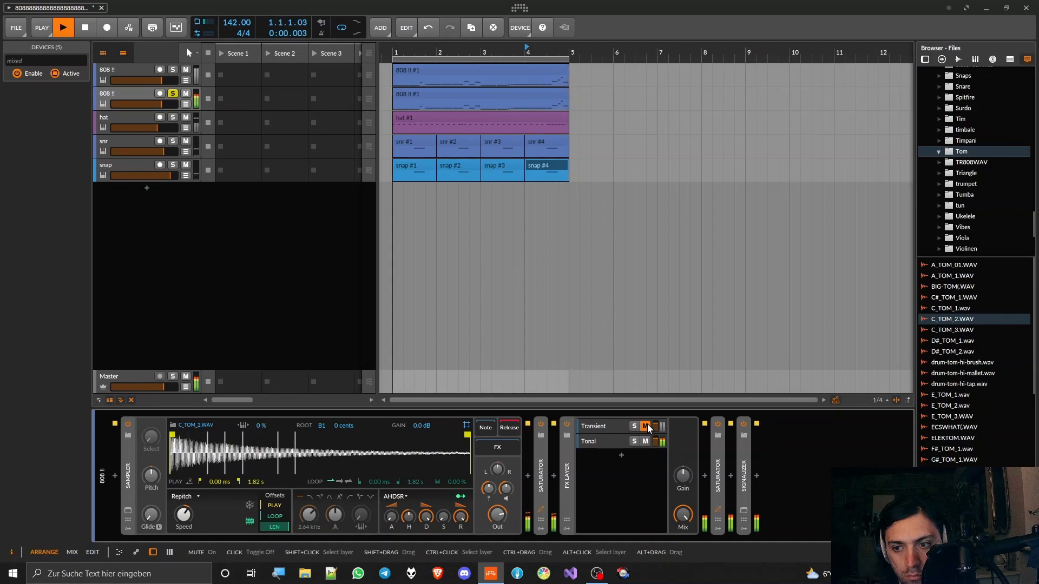
{"action": "key", "text": "space"}
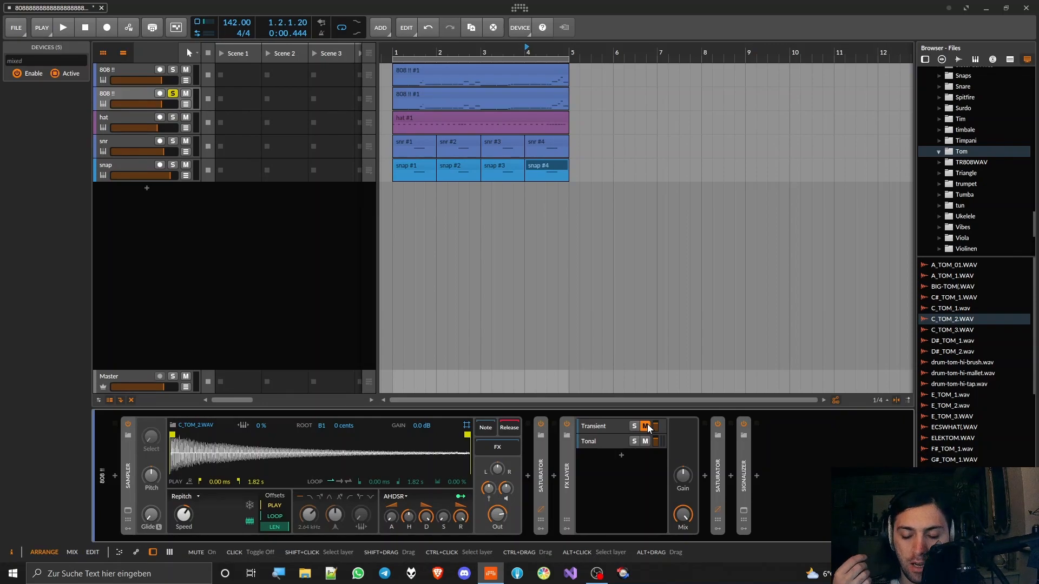
{"action": "left_click", "coordinate": [645, 426]}
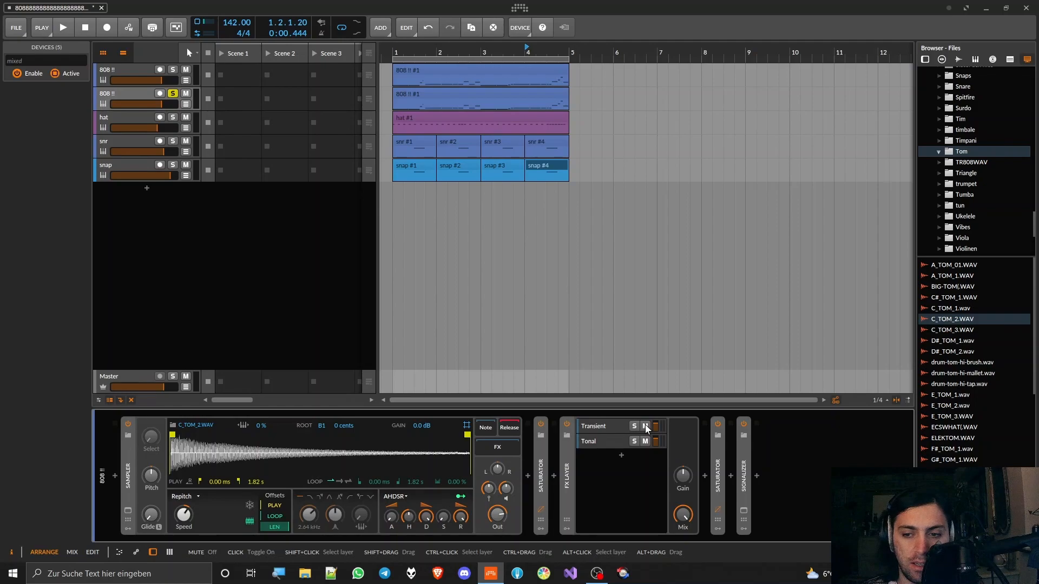
{"action": "left_click", "coordinate": [606, 427]}
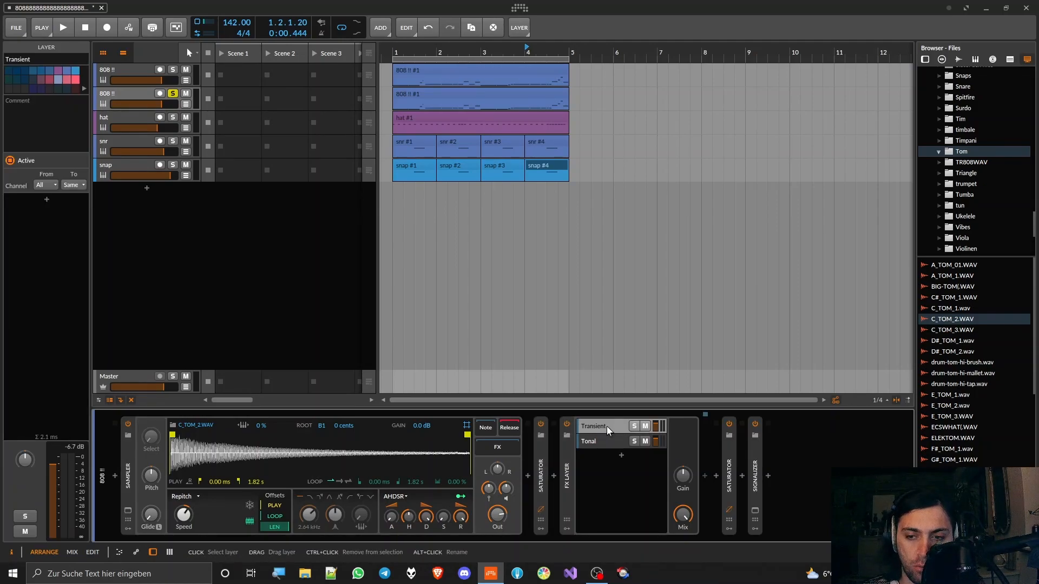
Step: Delete the Transient layer and move the Tonal layer's five devices out of the FX Layer, directly after the first Saturator
{"action": "key", "text": "Delete"}
{"action": "left_click", "coordinate": [721, 475]}
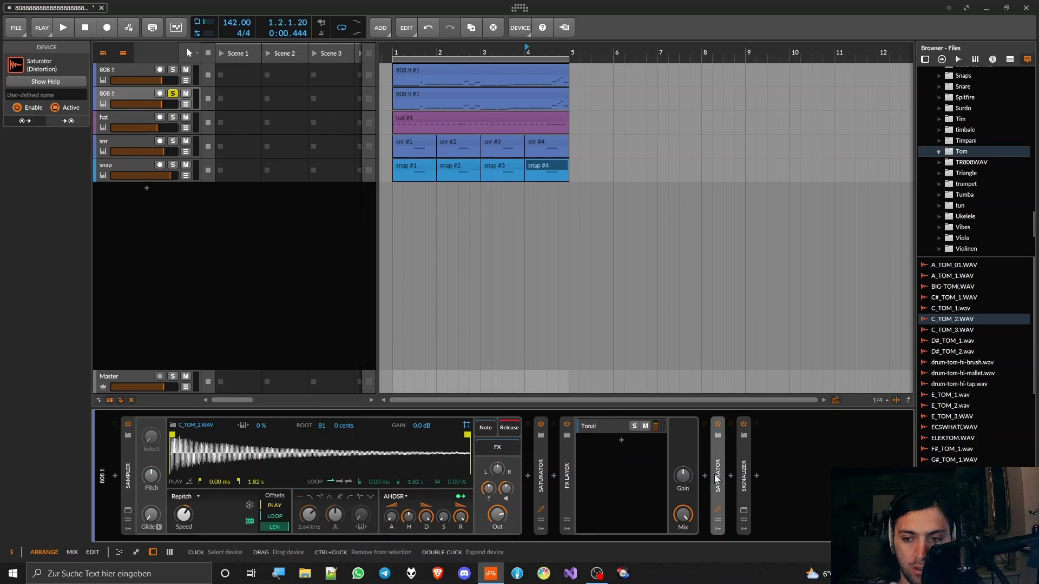
{"action": "left_click", "coordinate": [611, 427]}
{"action": "left_click", "coordinate": [719, 464]}
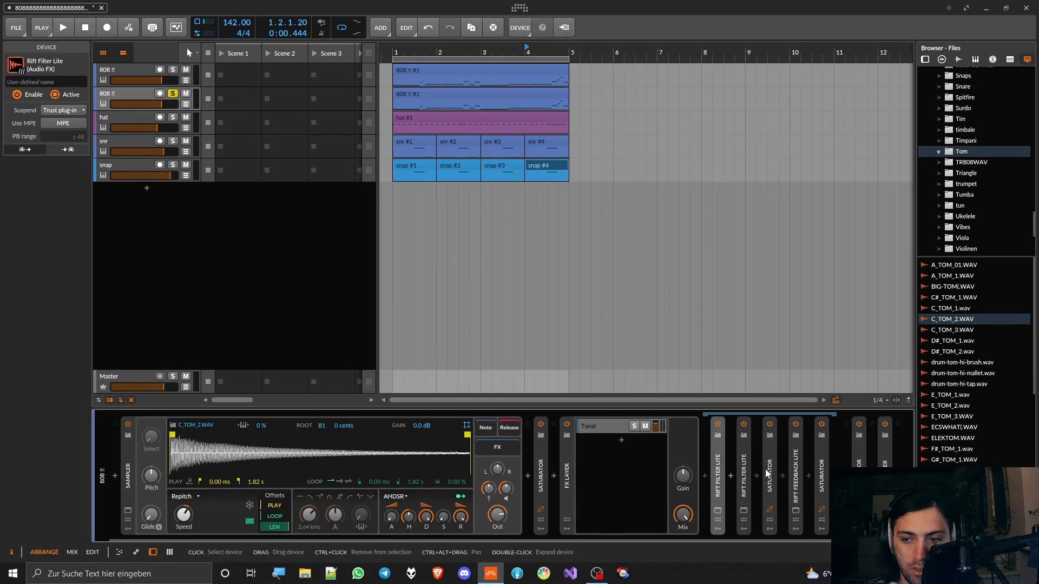
{"action": "left_click", "coordinate": [822, 481], "text": "shift"}
{"action": "left_click_drag", "start_coordinate": [799, 476], "coordinate": [561, 475]}
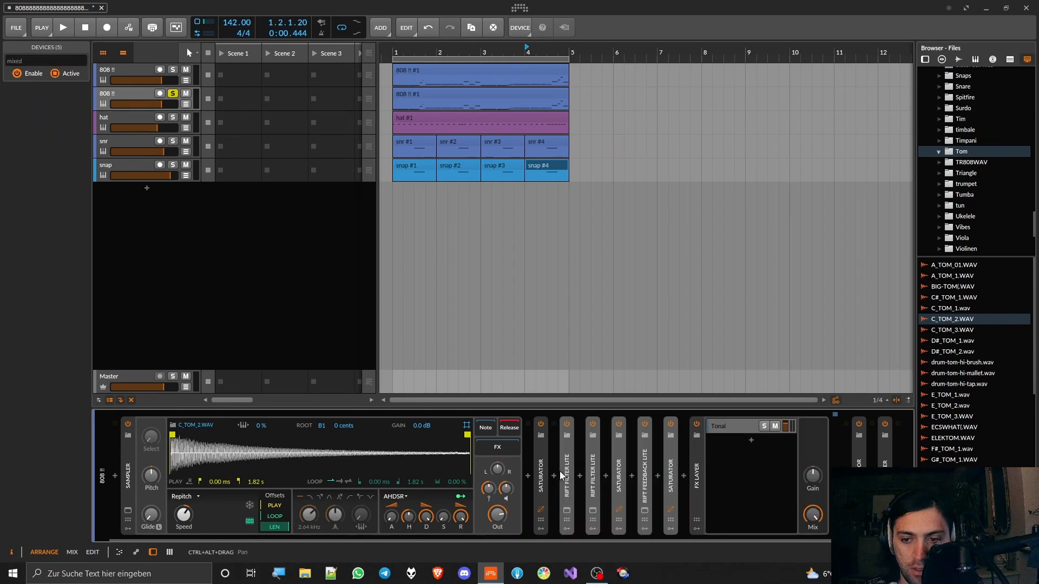
Step: Delete the emptied FX Layer and the Signalizer from the tom track's device chain, auditioning the simplified chain
{"action": "left_click", "coordinate": [698, 480]}
{"action": "key", "text": "Delete"}
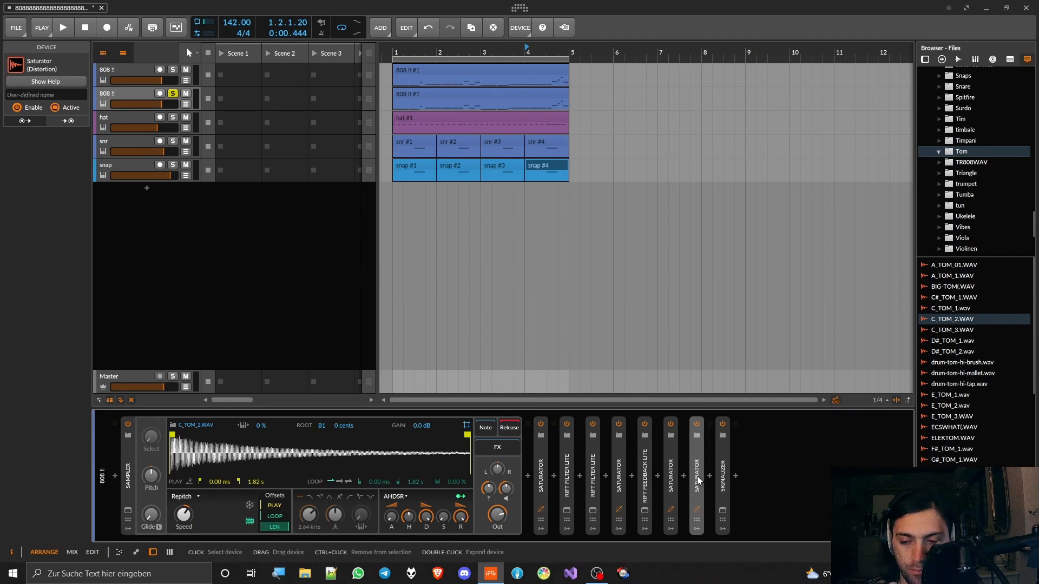
{"action": "key", "text": "space"}
{"action": "left_click", "coordinate": [725, 481]}
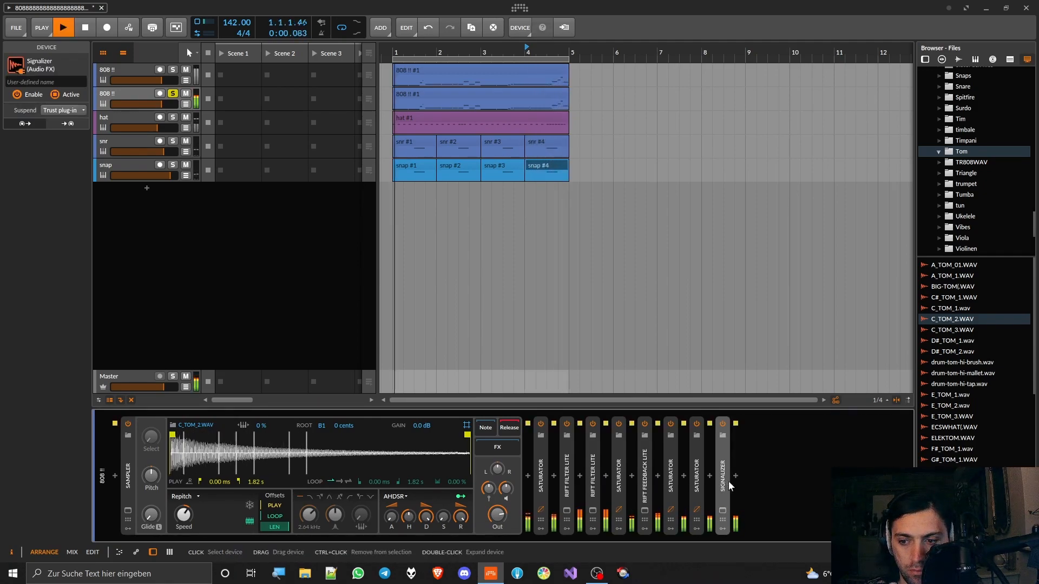
{"action": "key", "text": "Delete"}
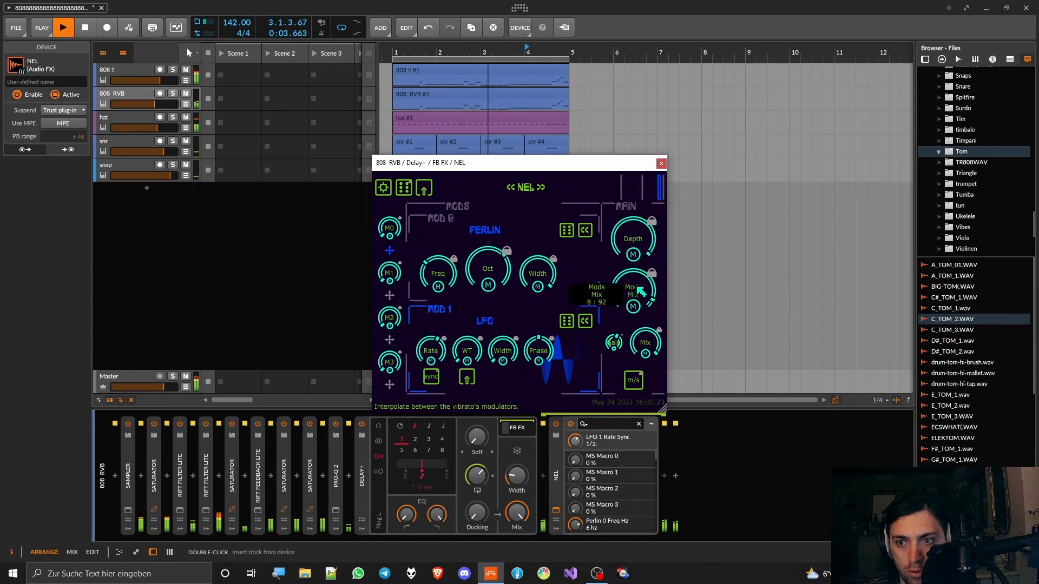
Step: Set the Mods Mix of NEL in the Delay+ feedback chain to 37 : 63, then close its window and collapse both devices
{"action": "left_click_drag", "start_coordinate": [647, 323], "coordinate": [637, 295]}
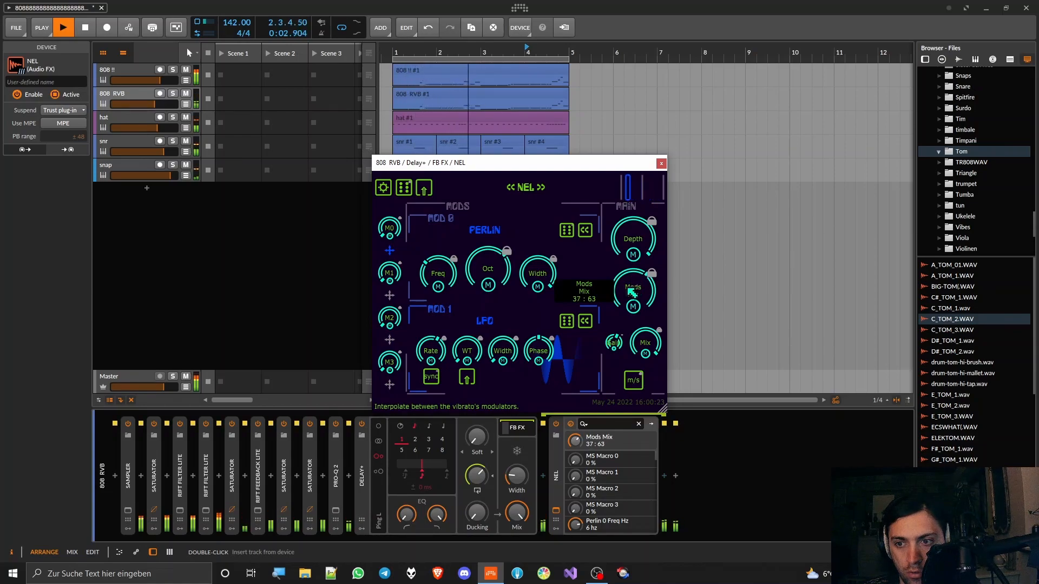
{"action": "left_click", "coordinate": [662, 163]}
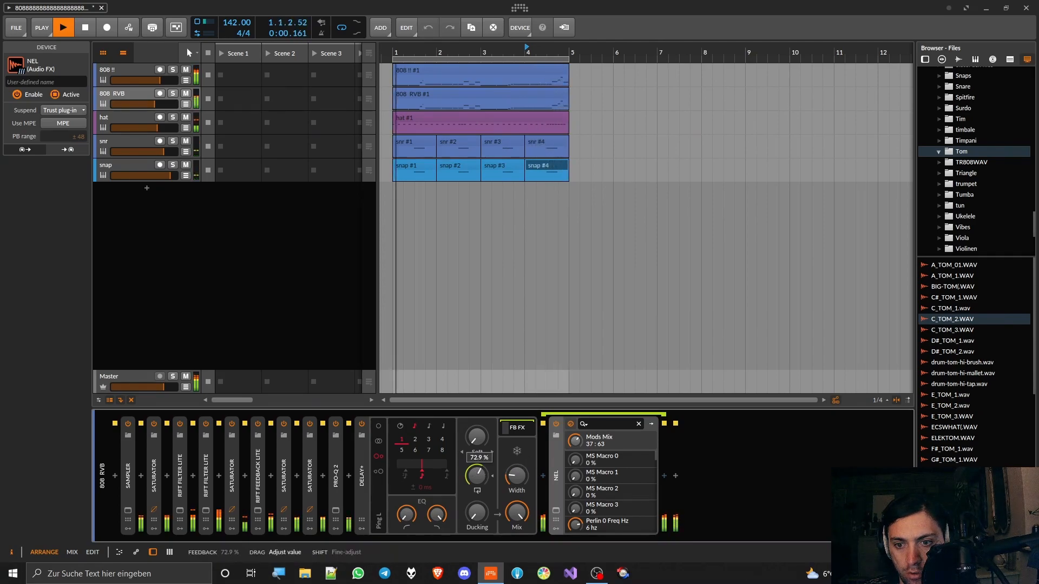
{"action": "double_click", "coordinate": [554, 465]}
{"action": "double_click", "coordinate": [358, 451]}
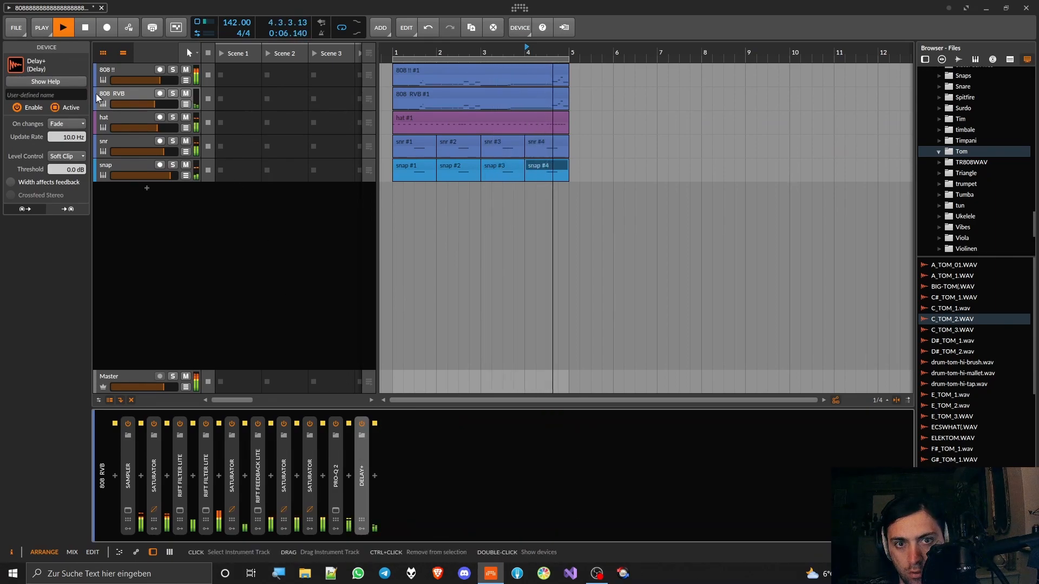
Step: Lower the 808 RVB track's volume to -6.8 dB and set the stereo width of its Delay+ to 36 %
{"action": "left_click_drag", "start_coordinate": [155, 104], "coordinate": [151, 104]}
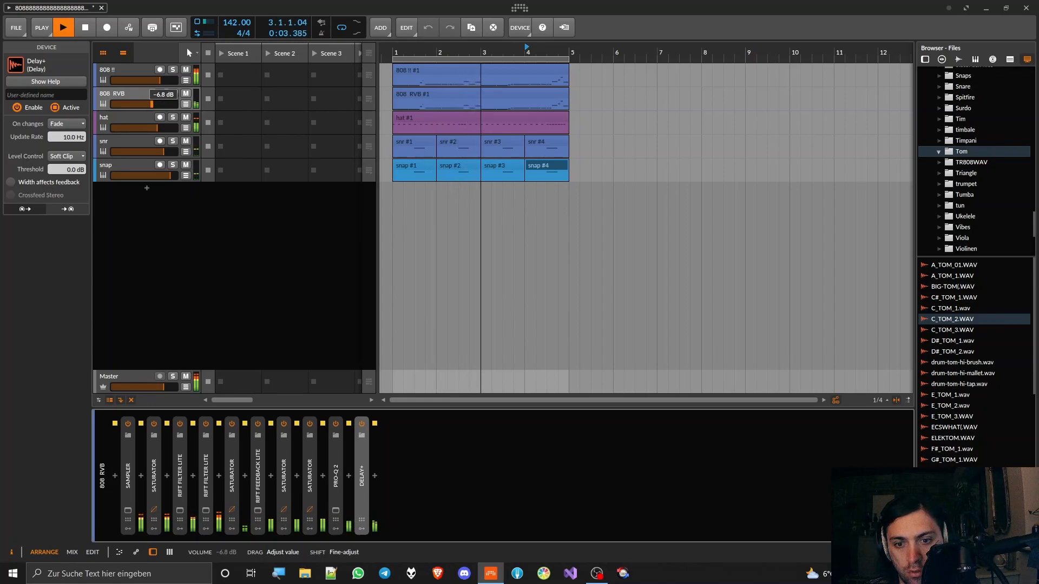
{"action": "left_click", "coordinate": [361, 465]}
{"action": "left_click_drag", "start_coordinate": [516, 476], "coordinate": [523, 479]}
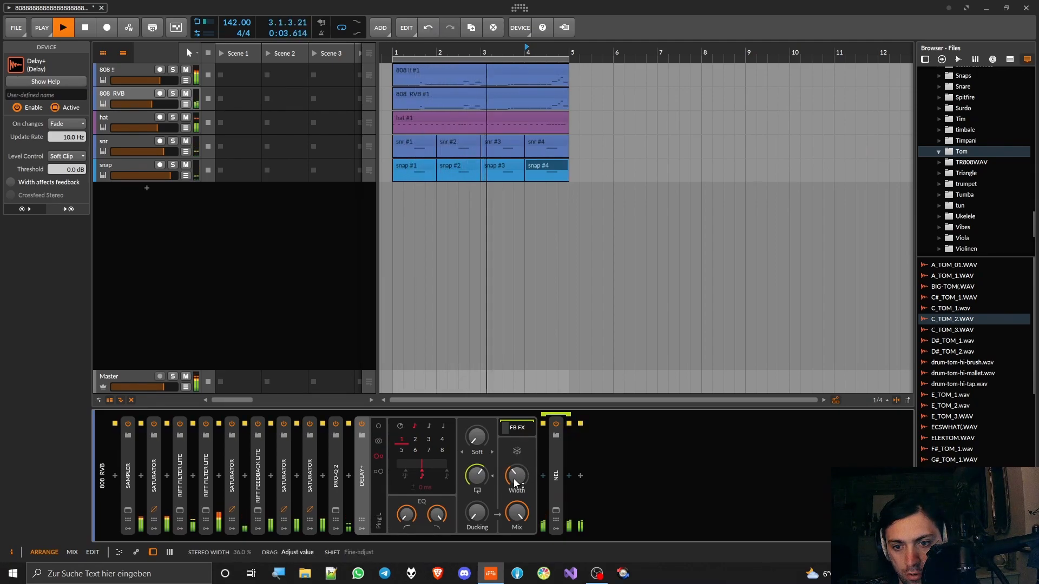
{"action": "double_click", "coordinate": [361, 478]}
Step: Lower the 808 RVB track's volume to -8.8 dB, listen to it in the full beat, and stop playback
{"action": "left_click_drag", "start_coordinate": [152, 104], "coordinate": [148, 104]}
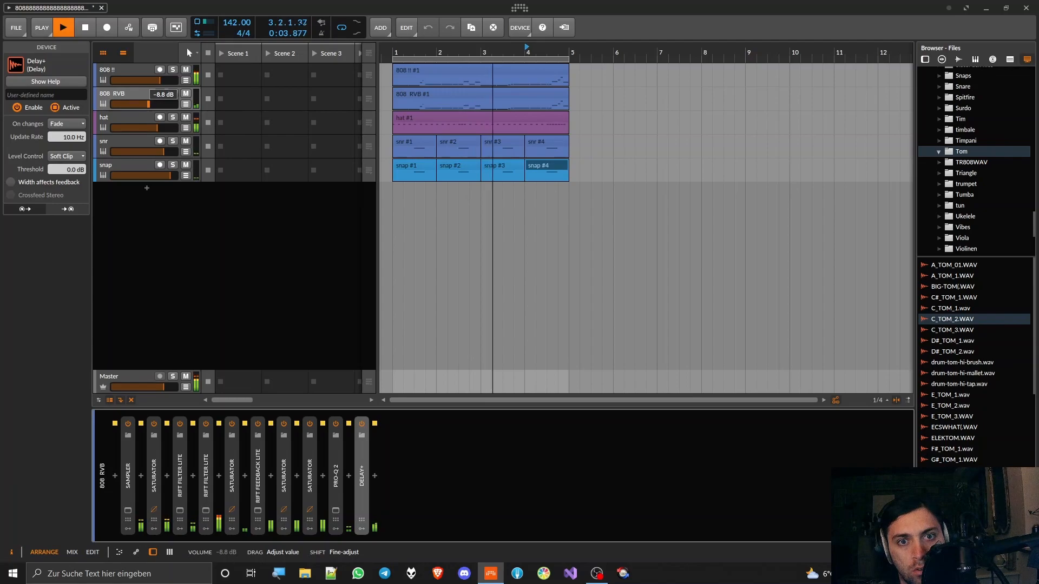
{"action": "left_click_drag", "start_coordinate": [148, 104], "coordinate": [148, 104]}
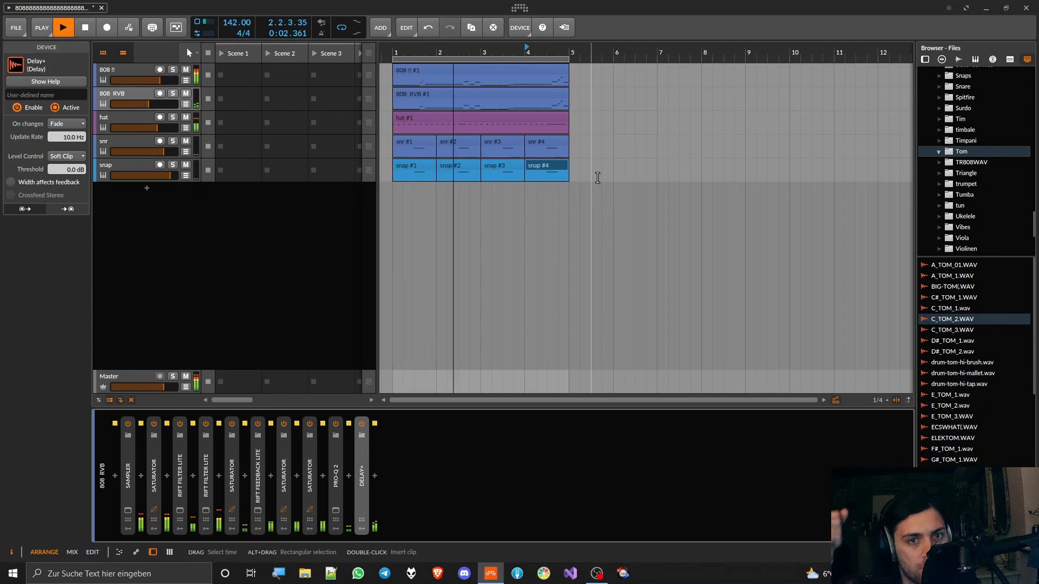
{"action": "key", "text": "space"}
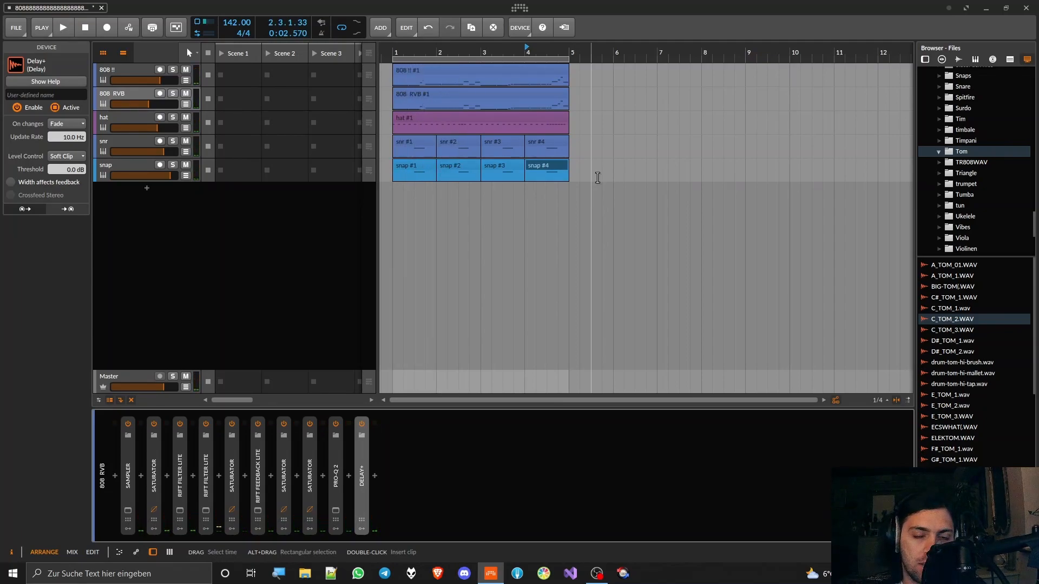